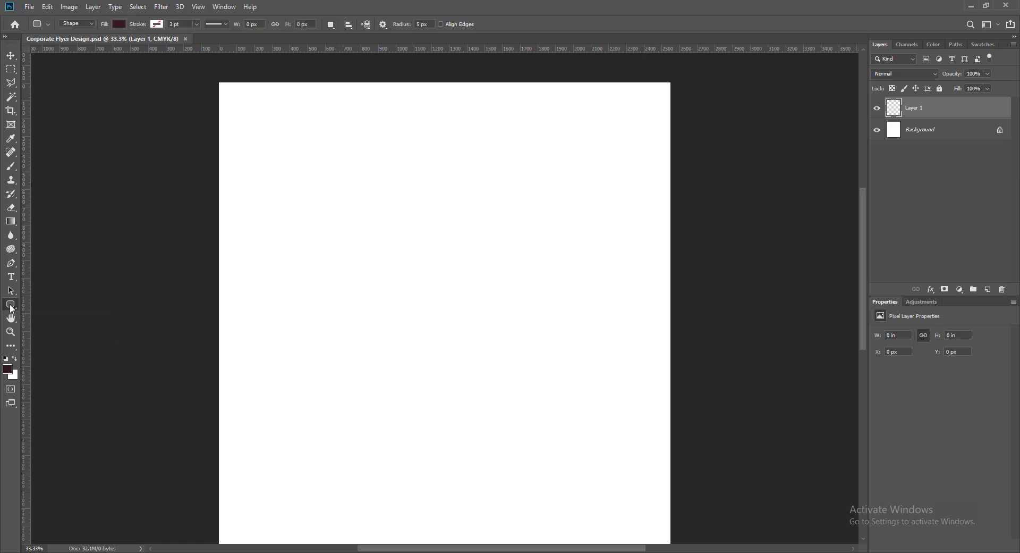
Create a rectangle shape 80 px wide and 1000 px high on the empty layer.
left_click(386, 249)
type("8")
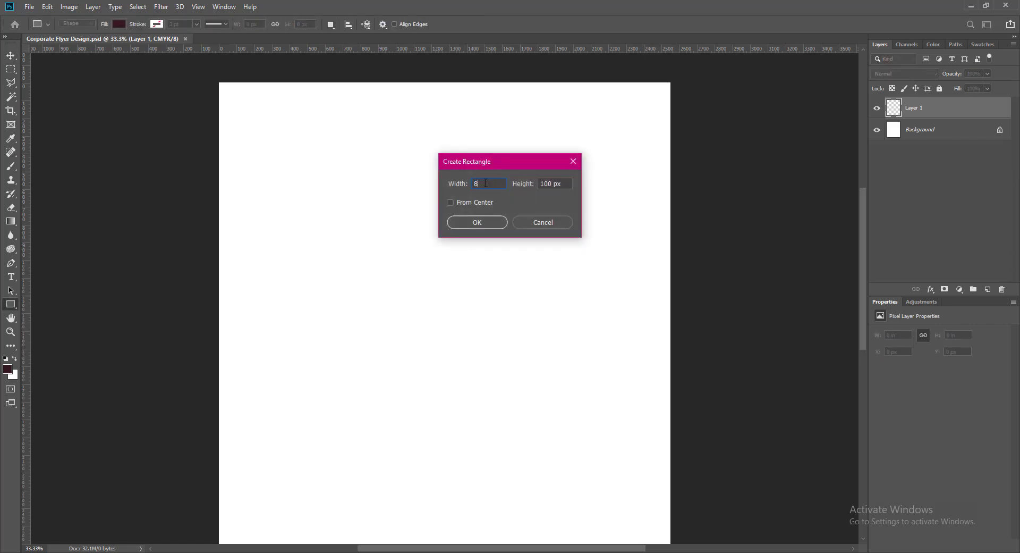
type("0")
left_click(489, 222)
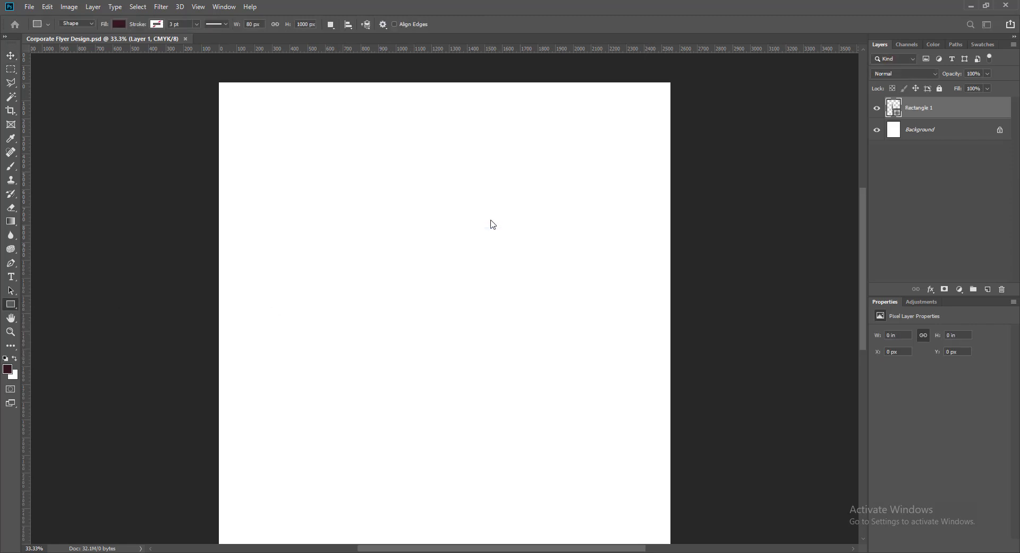
Add vertical guides 80 px inside the page's left and right edges, using the rectangle as a spacer against each edge.
key("v")
left_click_drag(397, 336, 225, 328)
left_click_drag(26, 330, 657, 383)
left_click_drag(665, 335, 472, 289)
Rotate the rectangle 90 degrees, align it with the page's top edge, and add a horizontal guide 80 px below that edge.
key("ctrl+t")
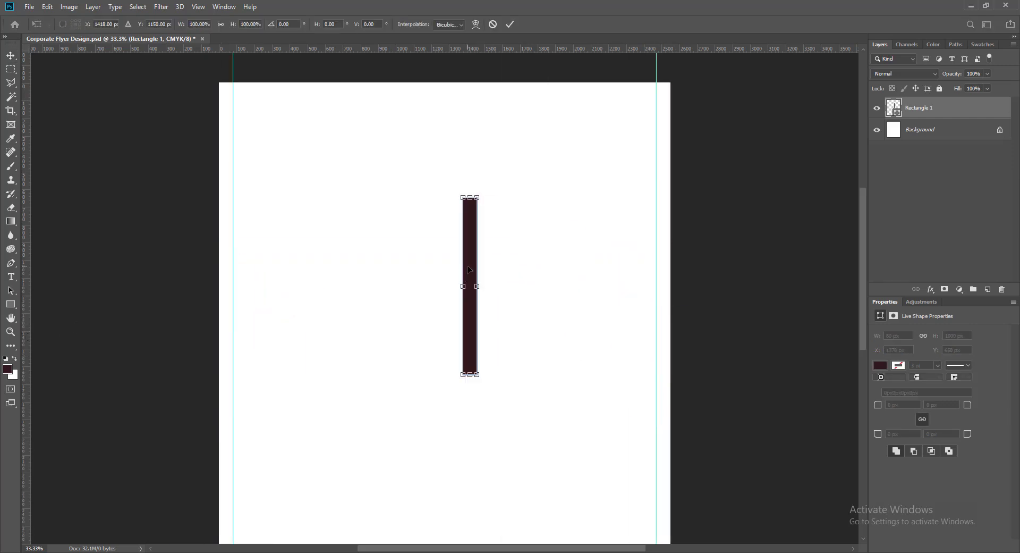
right_click(468, 263)
left_click(510, 373)
key("Return")
left_click_drag(480, 292, 454, 82)
left_click_drag(455, 49, 501, 483)
Place the rectangle against the page's bottom edge and add a horizontal guide 80 px above that edge.
scroll(768, 231, "down", 1)
scroll(764, 228, "up", 1)
scroll(550, 404, "down", 5)
left_click_drag(467, 331, 454, 489)
left_click_drag(495, 49, 488, 206)
Delete the spacer rectangle's layer and add a new empty layer.
left_click(1003, 289)
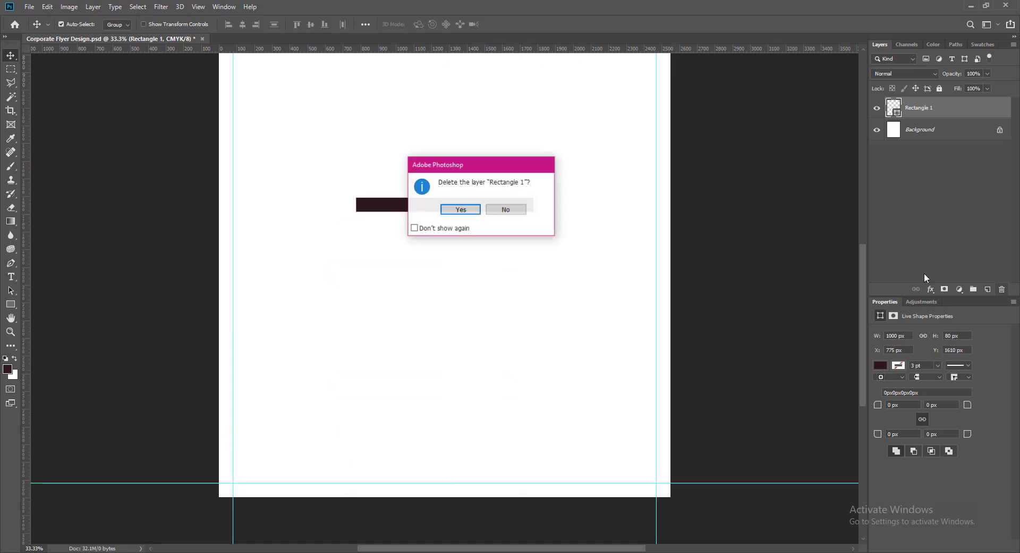
key("Return")
left_click(988, 289)
scroll(603, 343, "up", 5)
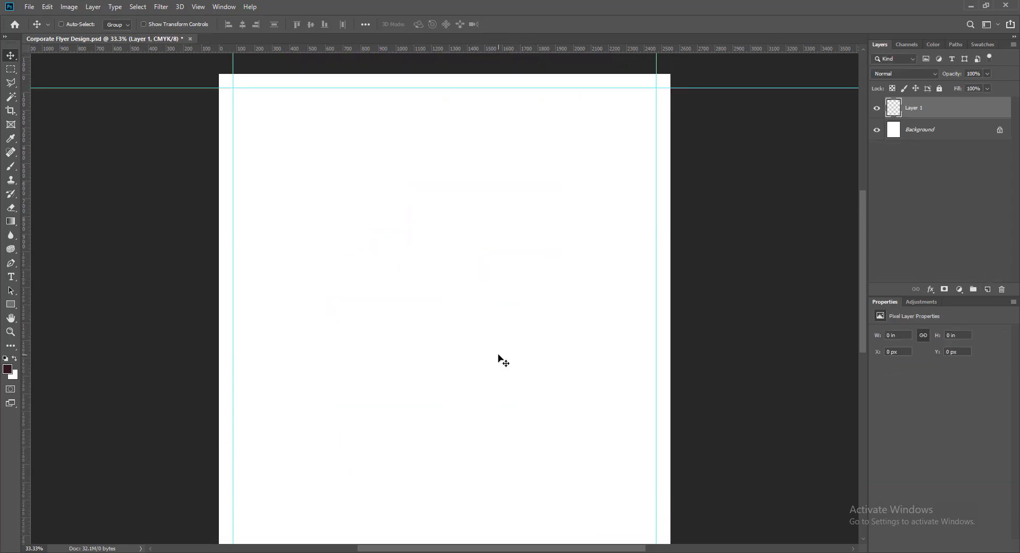
Open the recent file QCF_Meeting-1.jpg and copy the meeting photo into the corporate flyer document.
left_click(29, 7)
mouse_move(51, 71)
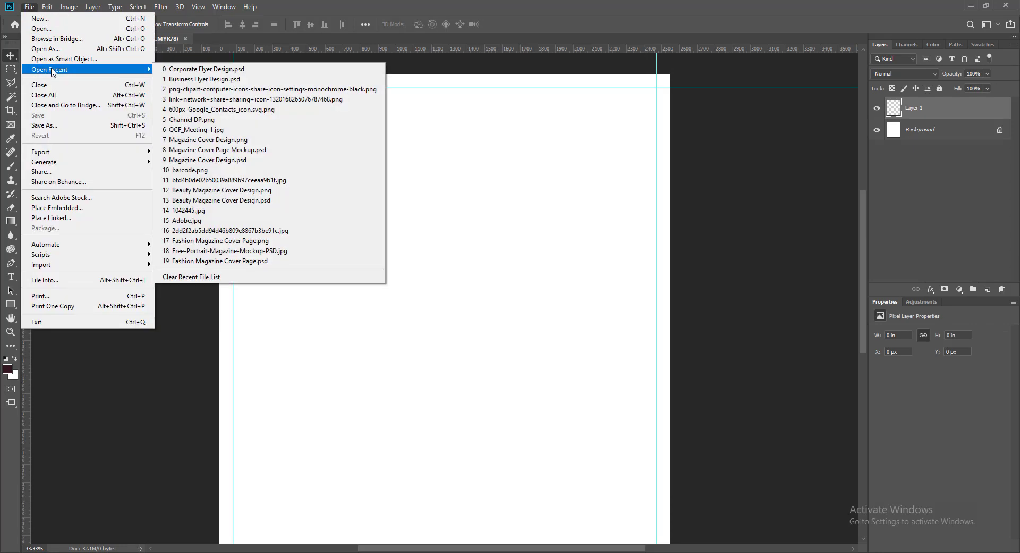
left_click(191, 129)
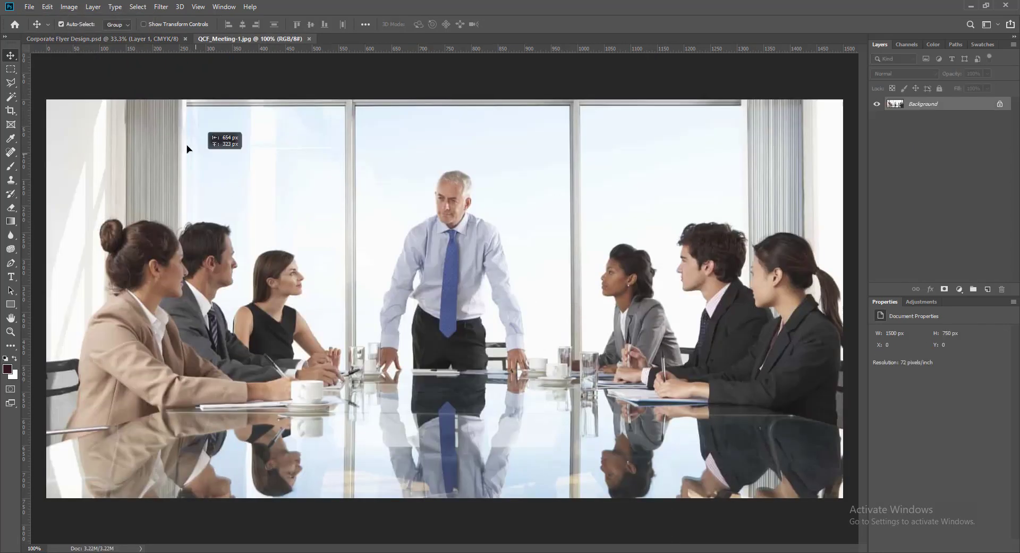
left_click_drag(187, 149, 367, 156)
Scale the meeting photo to about 176% so it overlaps both page sides, keeping its top on the page's top edge.
key("ctrl+t")
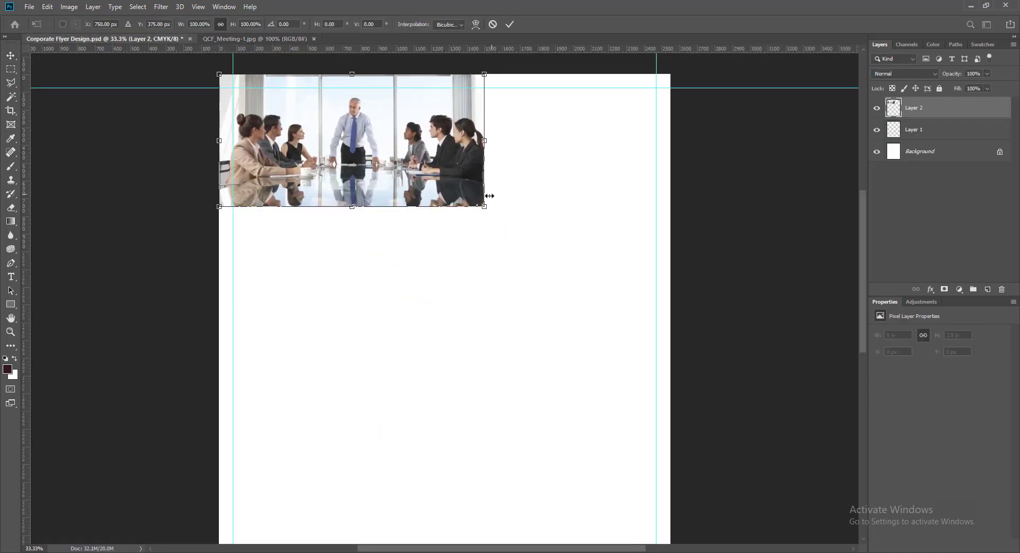
left_click_drag(485, 206, 681, 321)
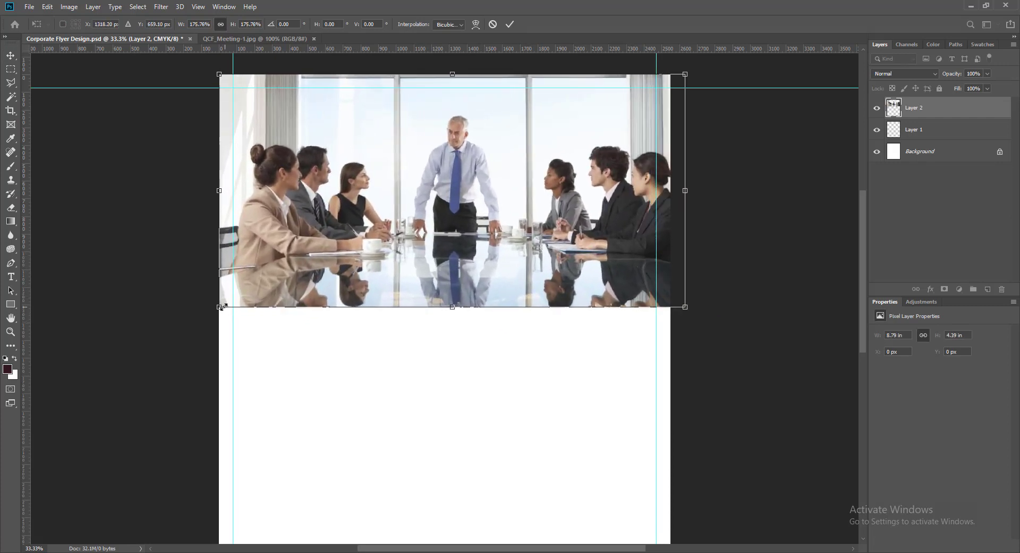
left_click_drag(220, 306, 207, 307)
left_click_drag(685, 307, 675, 307)
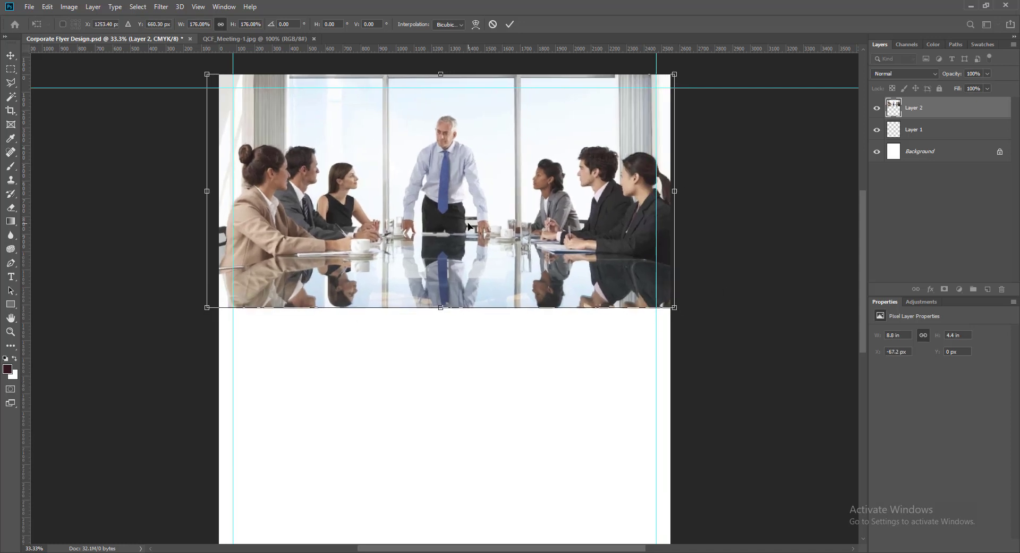
key("Return")
Nudge the meeting photo up to a Y position of about -216 px.
key("shift+Up")
key("shift+Up")
key("shift+Up")
key("shift+Up")
key("shift+Up")
key("shift+Up")
key("shift+Up")
key("shift+Up")
key("shift+Up")
key("shift+Up")
key("shift+Up")
key("shift+Up")
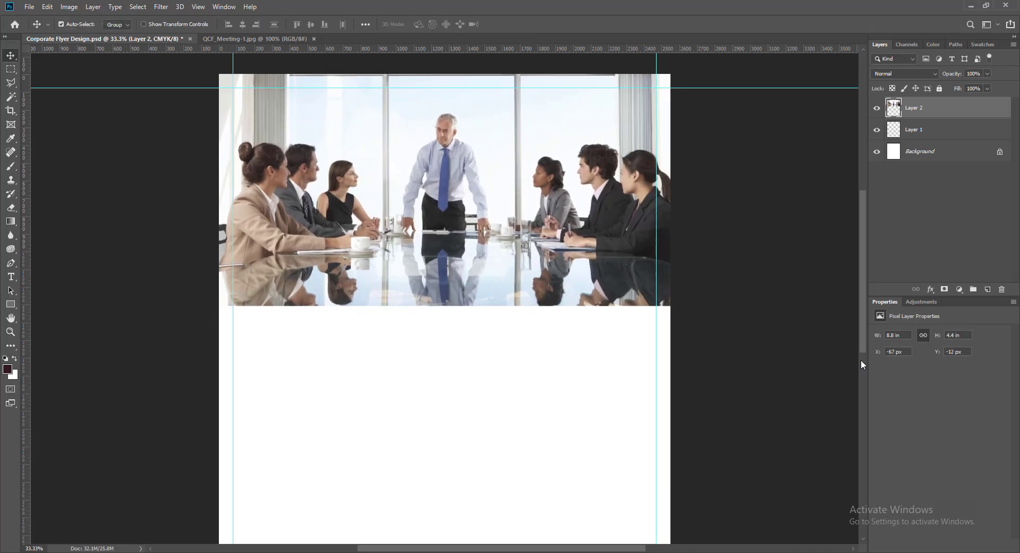
key("shift+Up")
key("shift+Up")
key("shift+Up")
key("shift+Up")
key("shift+Up")
key("shift+Up")
key("shift+Up")
key("shift+Up")
key("shift+Up")
key("shift+Up")
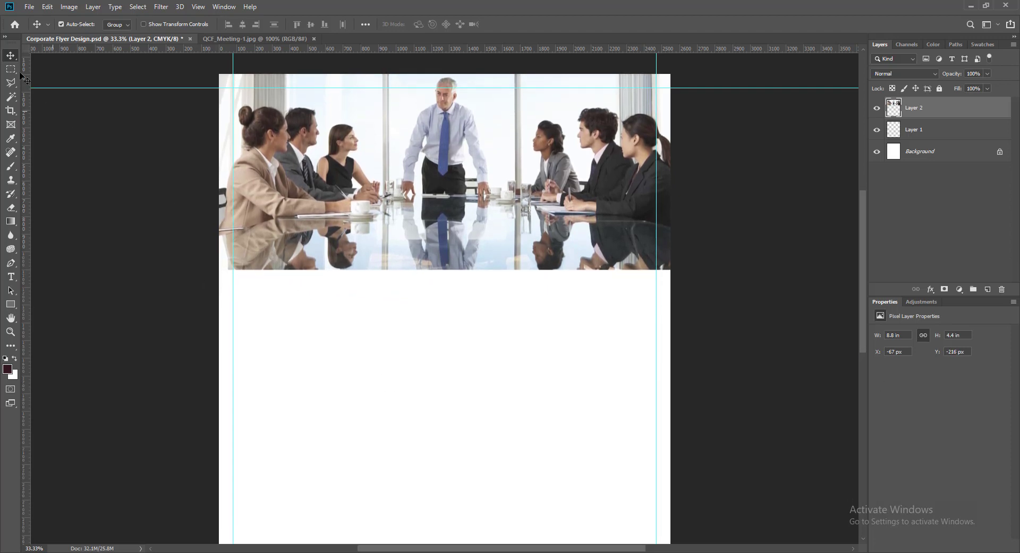
Select a page-wide strip over the photo's lower part, delete its contents, and clear the selection.
key("m")
left_click_drag(206, 236, 691, 328)
key("v")
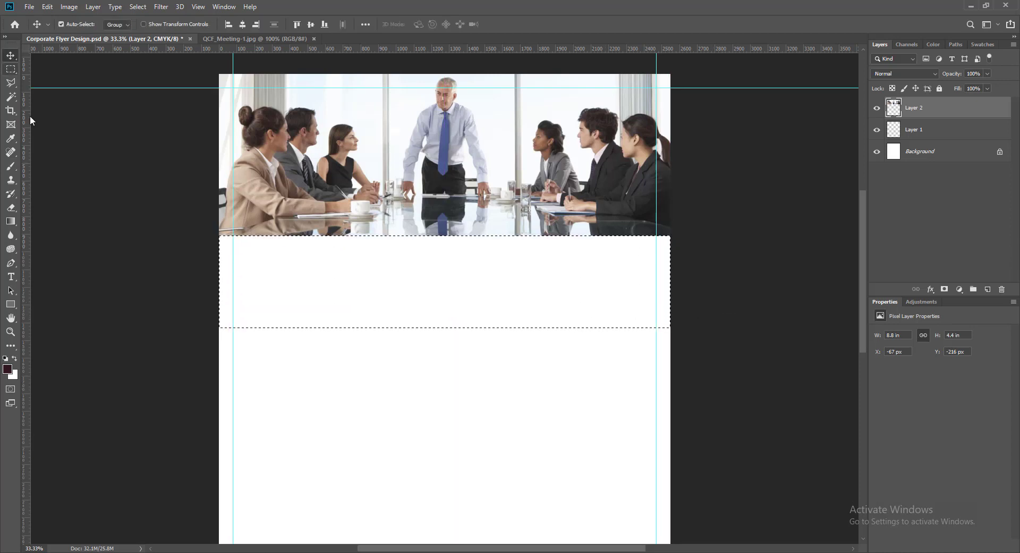
key("ctrl+d")
Reposition the trimmed meeting photo vertically to a Y position of about -162 px.
key("shift+Down")
key("shift+Down")
key("shift+Down")
key("shift+Down")
key("shift+Down")
key("shift+Down")
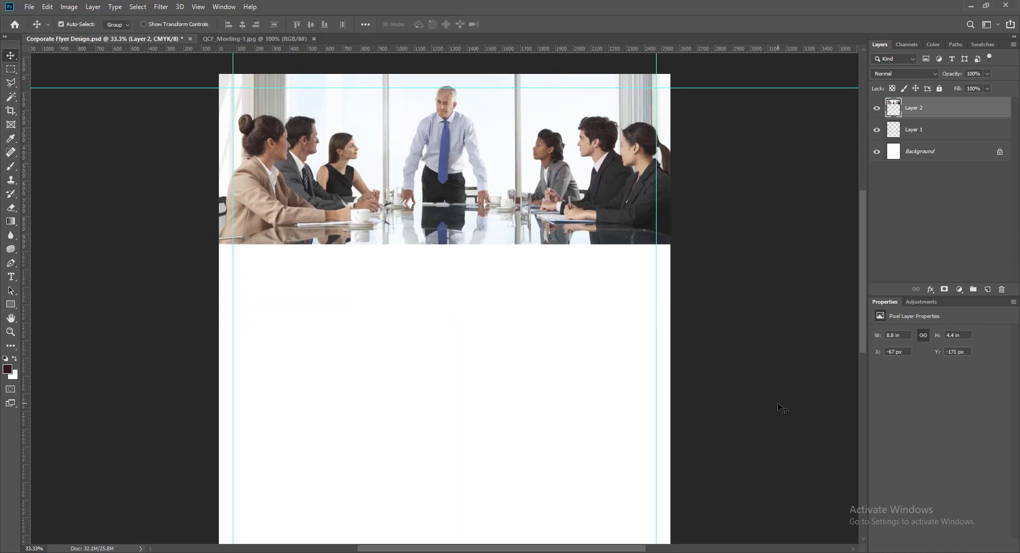
key("Down")
key("Down")
key("Down")
key("Down")
key("Down")
key("Down")
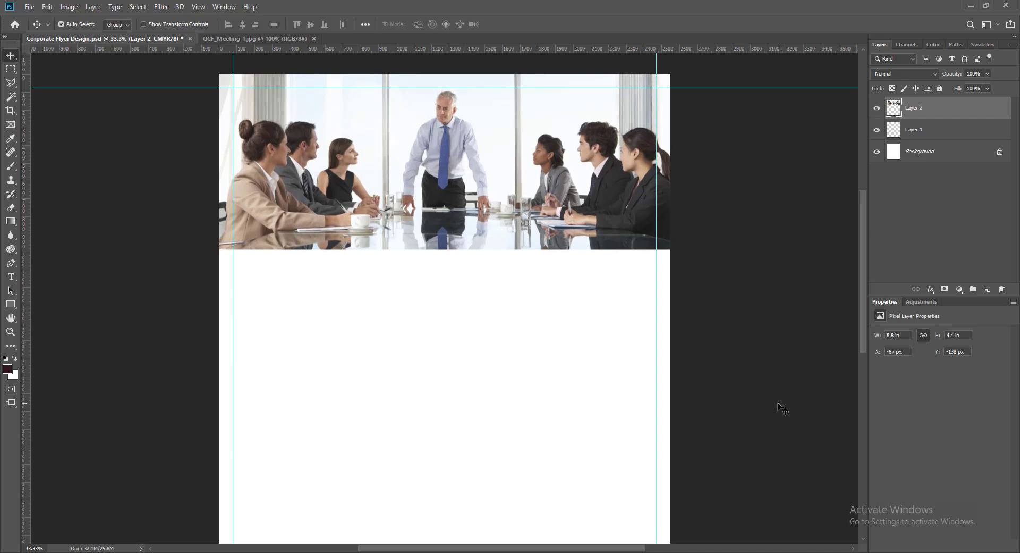
key("Down")
key("Down")
key("Down")
key("Down")
key("Down")
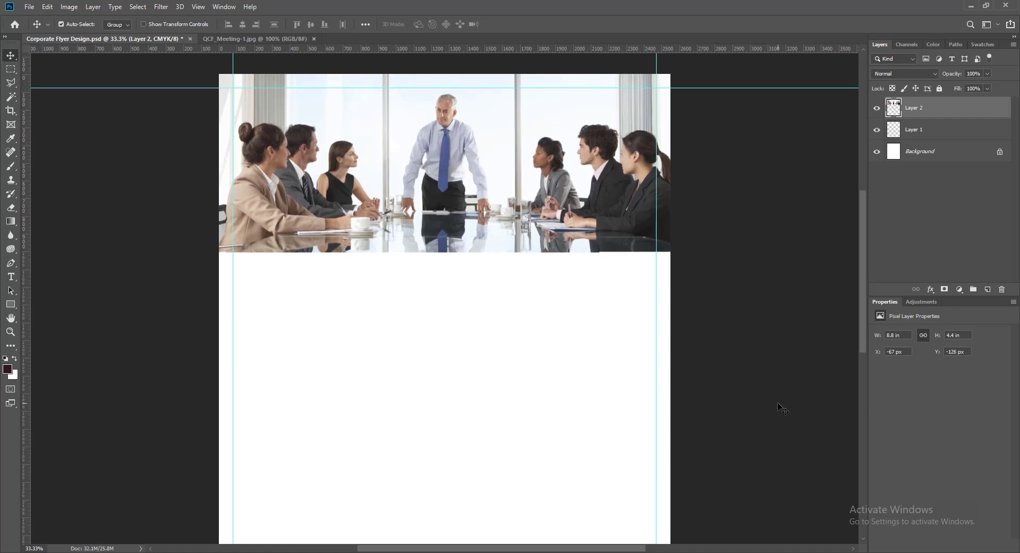
key("shift+Down")
key("shift+Down")
key("shift+Down")
key("shift+Down")
key("shift+Down")
key("shift+Down")
key("shift+Down")
key("shift+Down")
key("shift+Down")
key("shift+Down")
key("shift+Down")
key("shift+Down")
key("shift+Down")
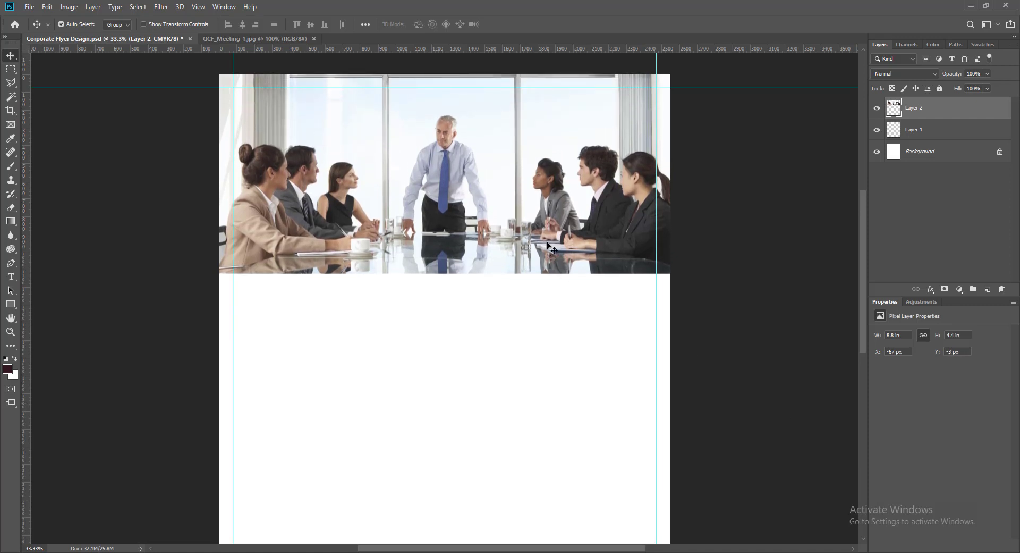
scroll(686, 344, "down", 6)
scroll(687, 346, "up", 8)
key("Up")
key("Up")
key("Up")
key("Up")
key("Up")
key("Up")
key("Up")
key("Up")
key("Up")
key("Up")
key("Up")
key("Up")
key("Up")
key("Up")
key("Up")
key("Up")
key("Up")
key("Up")
key("Up")
key("Up")
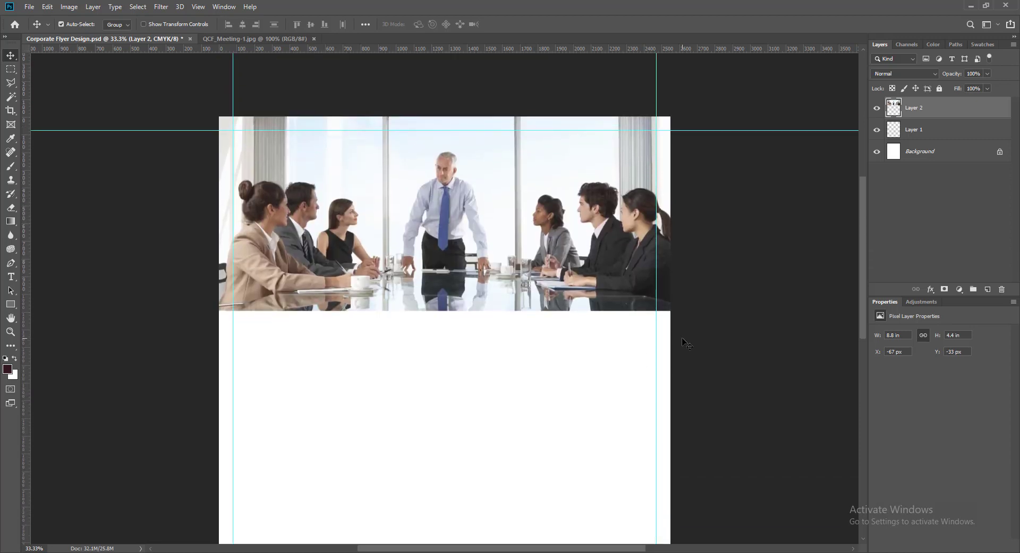
key("Up")
key("Up")
key("Up")
key("Up")
key("Up")
key("Up")
key("Up")
key("Up")
key("Up")
key("Up")
key("Up")
key("Up")
key("Up")
key("Up")
key("Up")
key("Up")
key("Up")
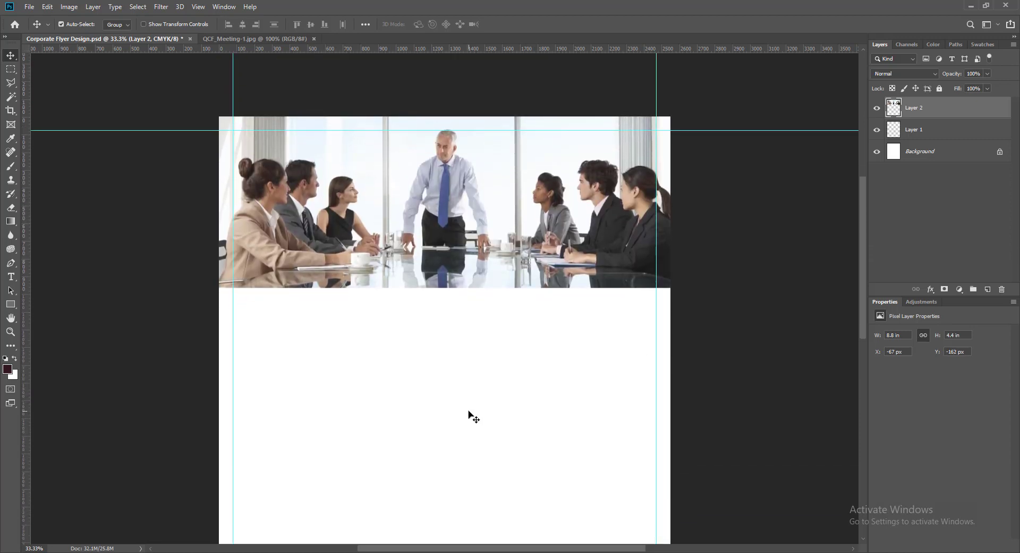
Delete the empty Layer 1 beneath the photo.
left_click(956, 138)
left_click(1002, 290)
key("Return")
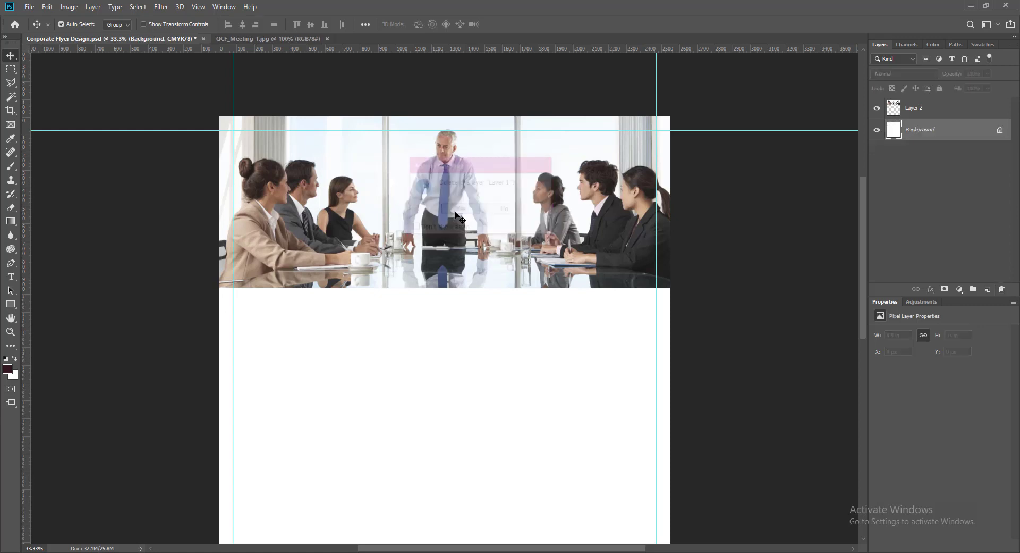
Nudge the meeting photo down to a Y position of about -153 px.
left_click(588, 254)
key("Down")
key("Down")
key("Down")
key("Down")
key("Down")
key("Down")
key("Down")
key("Down")
key("Down")
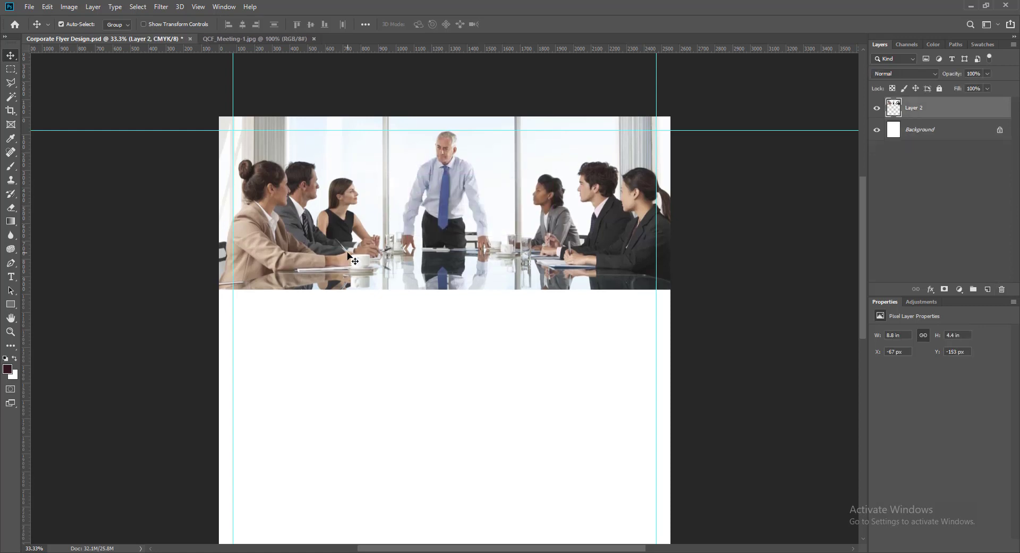
Darken the meeting photo with a Brightness/Contrast adjustment, setting Brightness to -21.
left_click(69, 6)
mouse_move(90, 35)
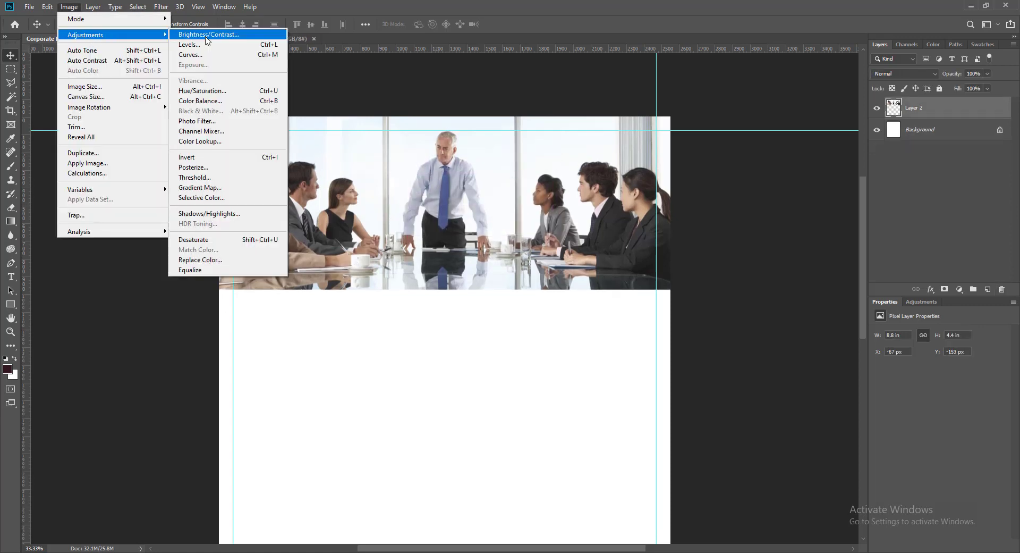
left_click(212, 35)
mouse_move(671, 110)
left_mouse_down()
mouse_move(653, 110)
mouse_move(662, 110)
left_mouse_up()
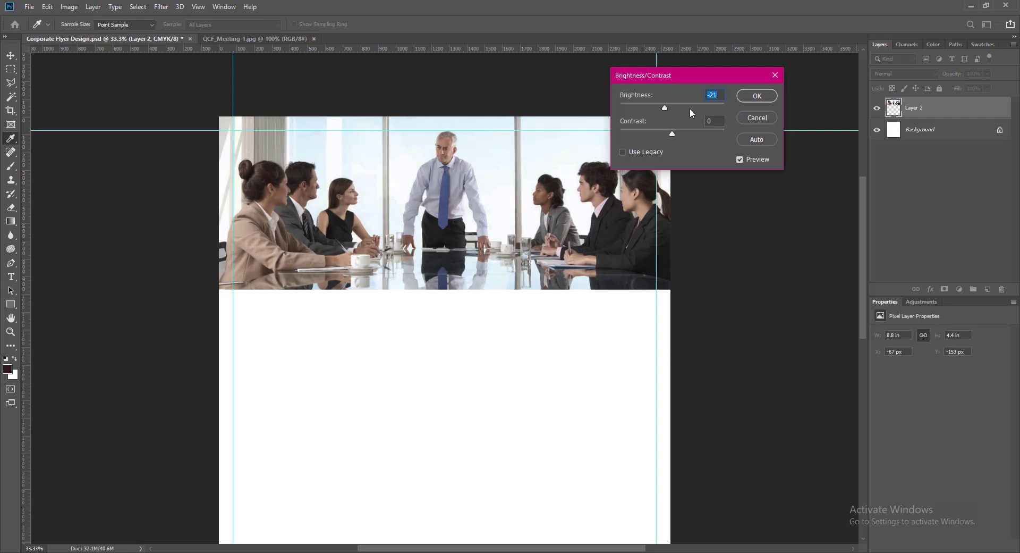
left_click(756, 95)
left_click(69, 7)
mouse_move(91, 35)
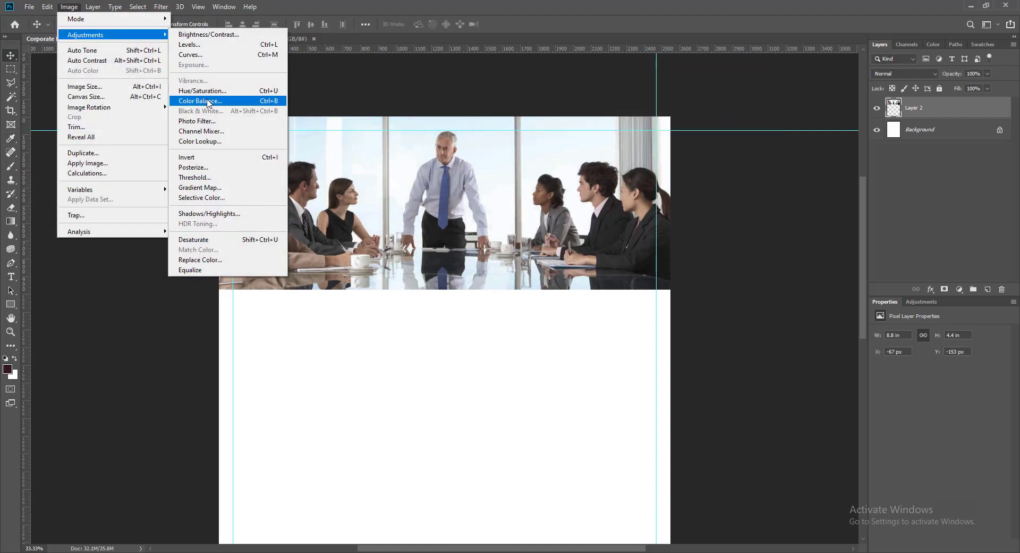
left_click(208, 101)
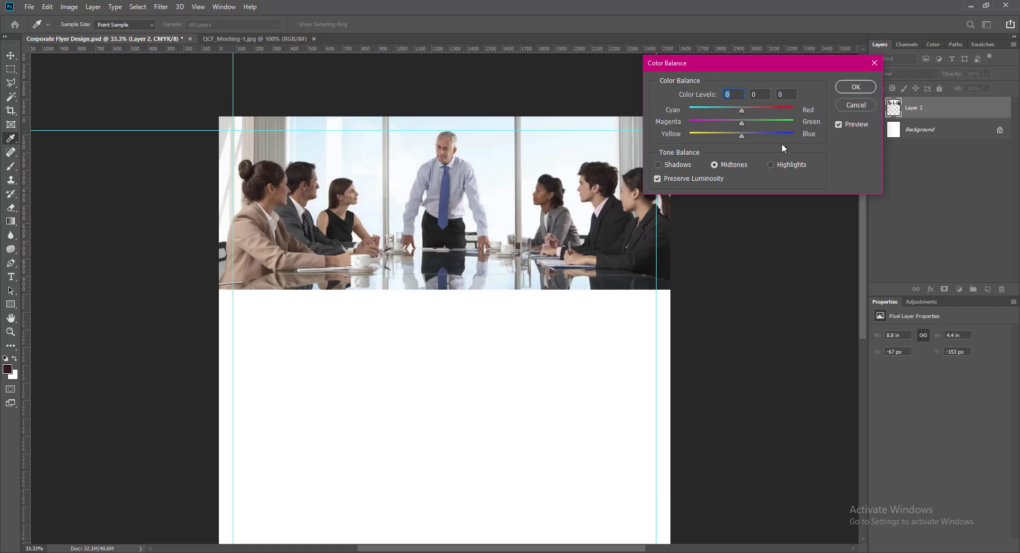
left_click(861, 106)
Apply a Hue/Saturation adjustment to the meeting photo with Lightness set to -15, and deselect the layer.
left_click(69, 7)
mouse_move(90, 33)
left_click(208, 91)
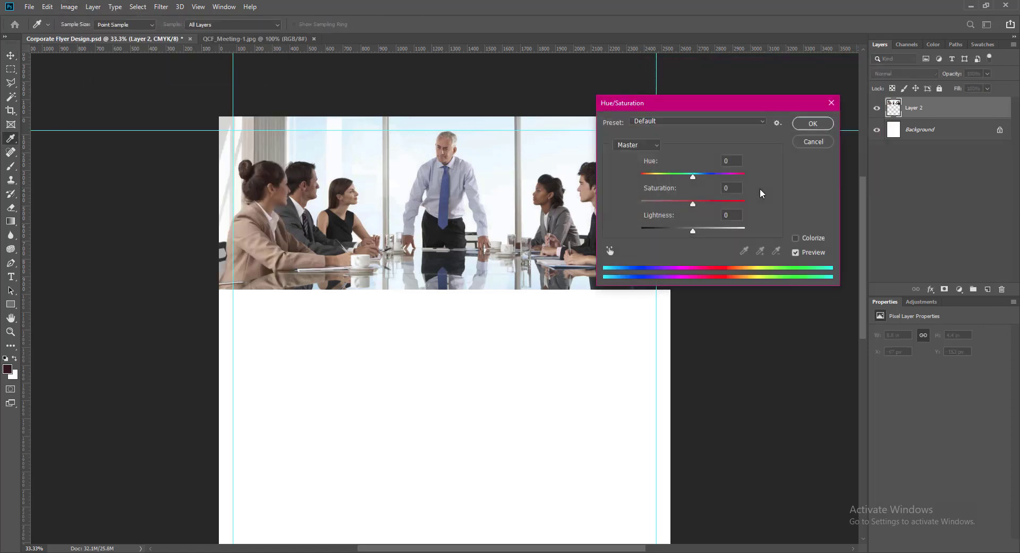
left_click_drag(693, 231, 686, 234)
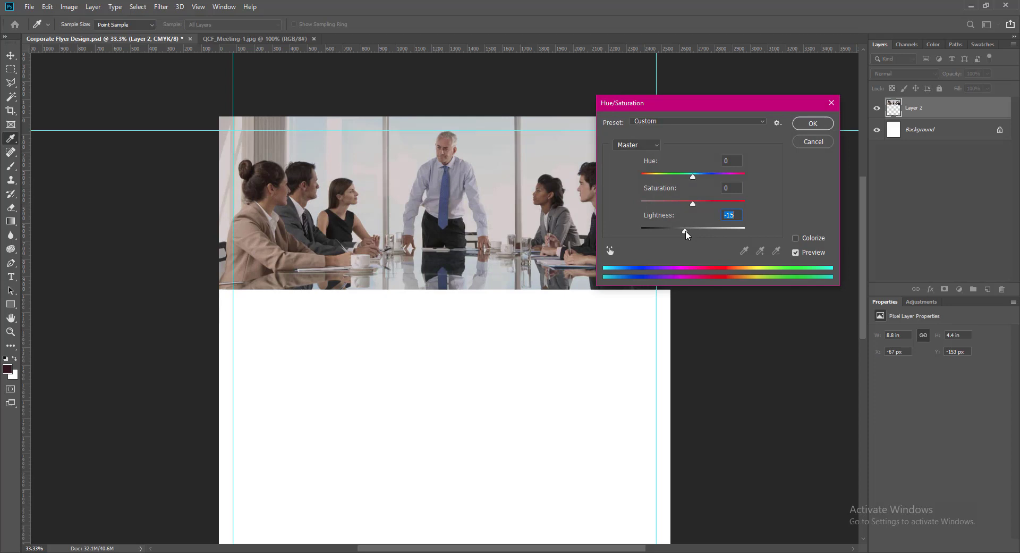
left_click(804, 123)
left_click(755, 197)
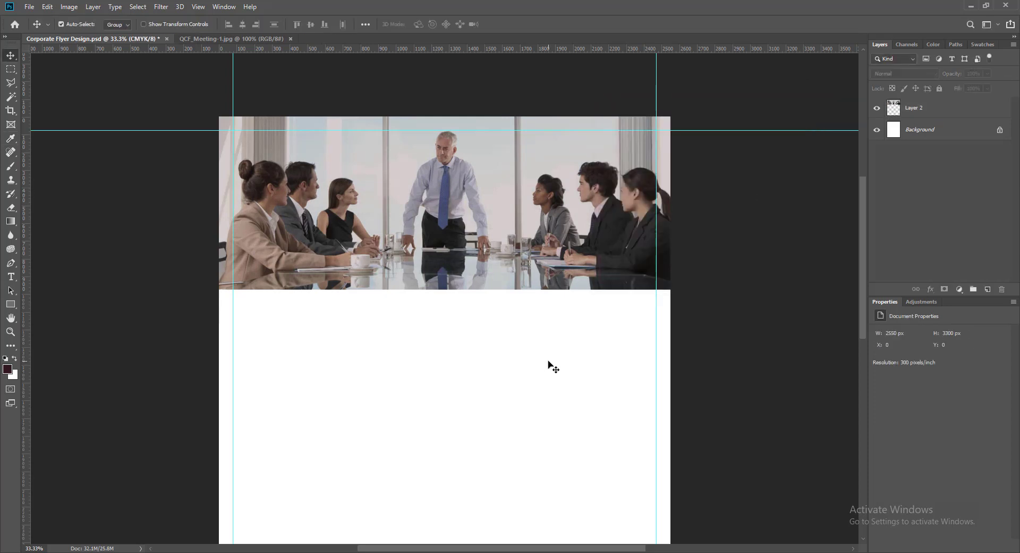
Save the corporate flyer document and close QCF_Meeting-1.jpg.
key("ctrl+s")
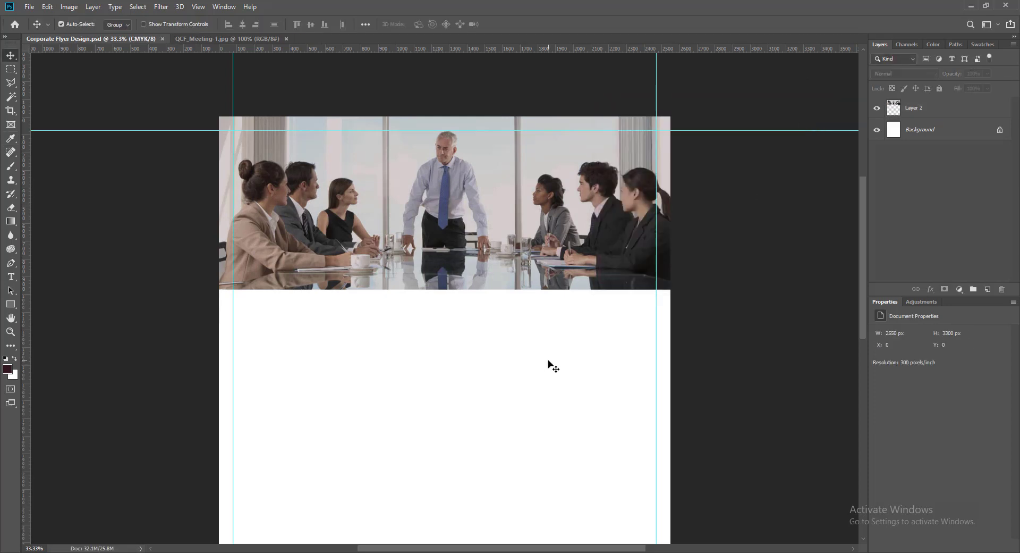
scroll(552, 365, "down", 1)
left_click(286, 39)
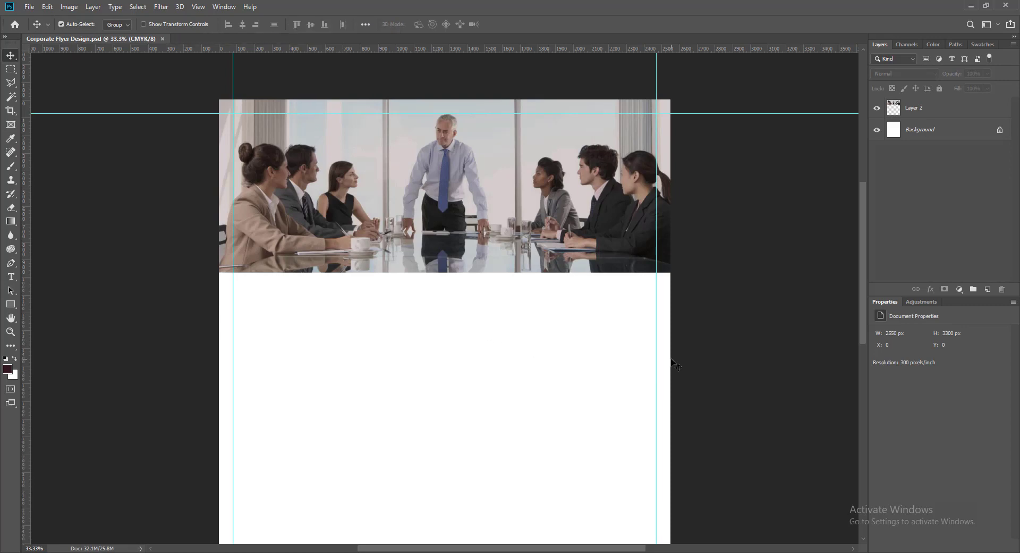
Add a new empty layer above the meeting photo.
key("ctrl+minus")
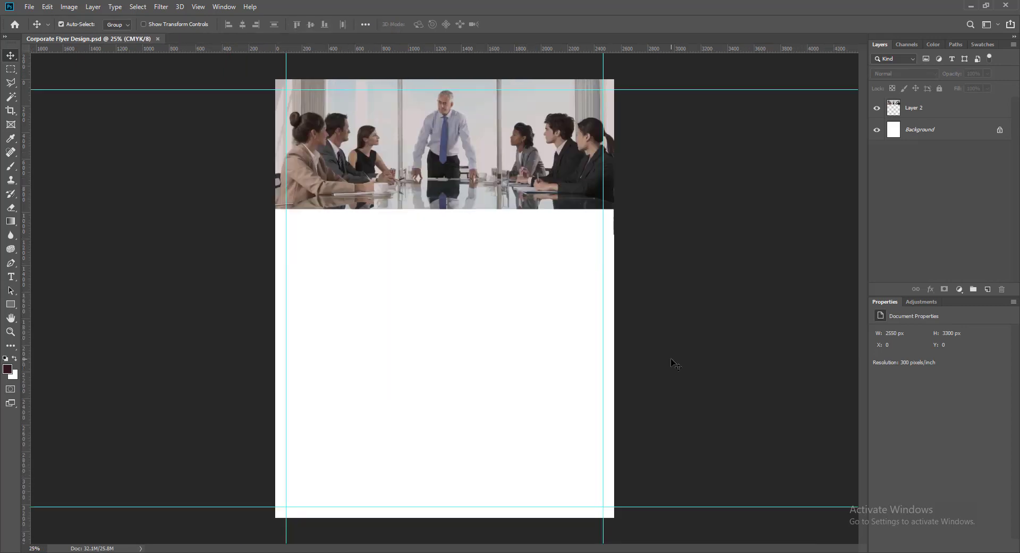
left_click(988, 289)
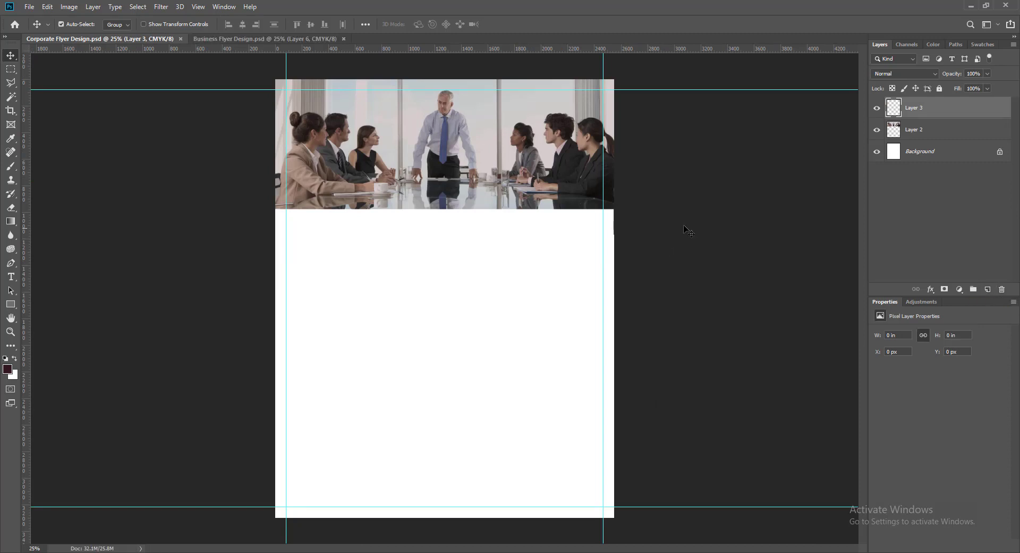
Move the meeting photo down to a Y position of -5 px so more of the scene fills the header.
left_click(585, 187)
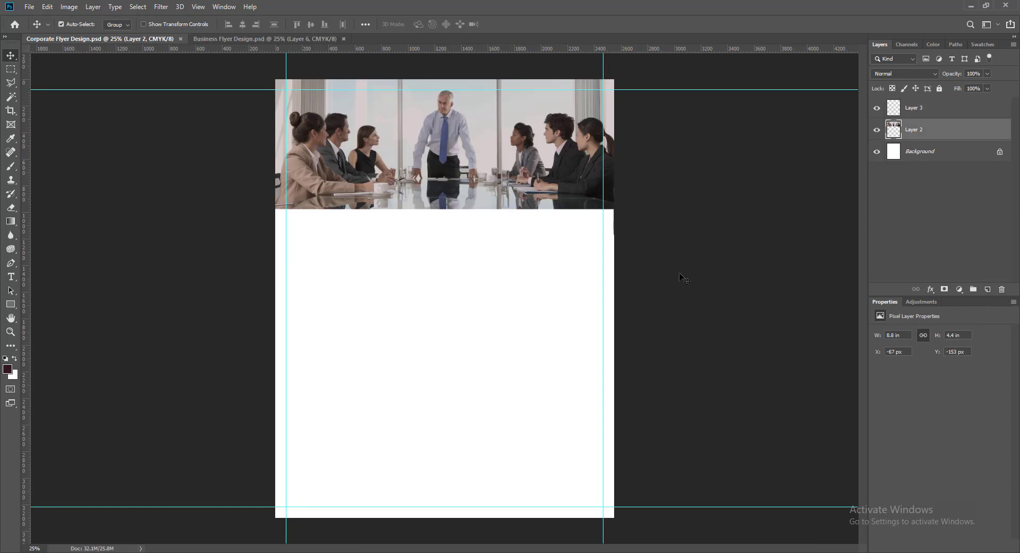
key("shift+Down")
key("shift+Down")
key("shift+Down")
key("shift+Down")
key("shift+Down")
key("shift+Down")
key("shift+Down")
key("shift+Down")
key("shift+Down")
key("shift+Down")
key("shift+Down")
key("shift+Down")
key("Down")
key("Down")
key("Down")
key("Down")
key("Down")
key("Down")
key("Down")
key("Down")
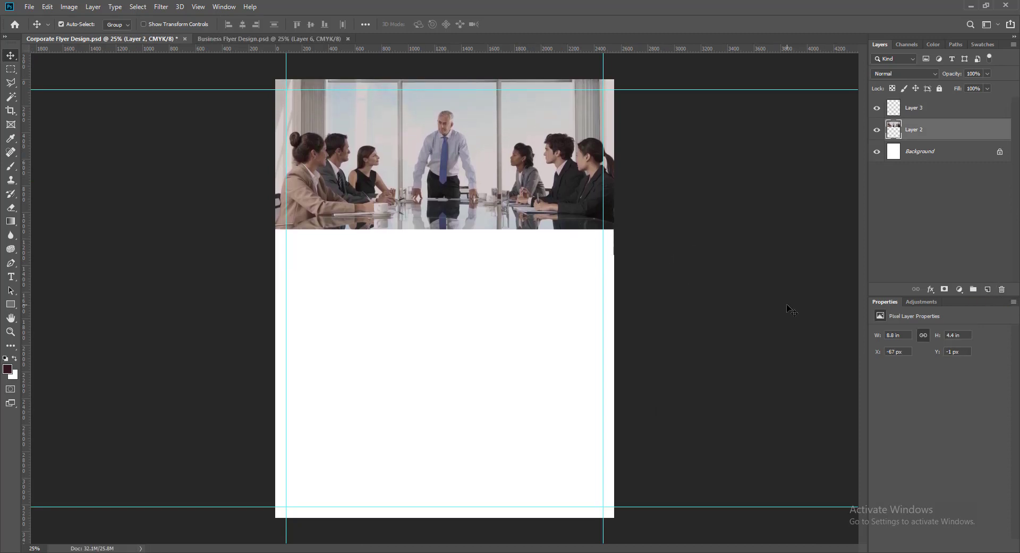
key("Up")
key("Up")
key("Up")
key("Up")
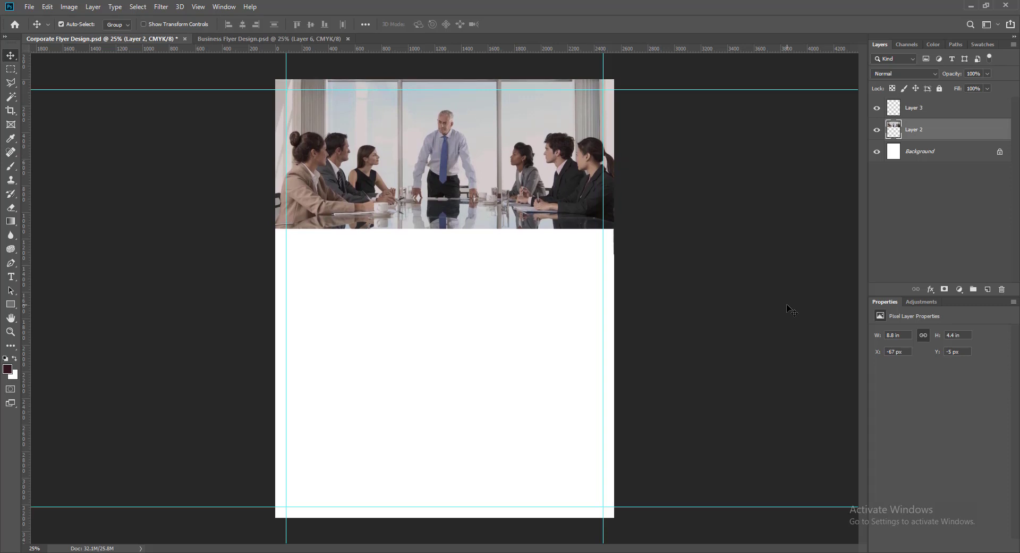
left_click(824, 214)
On the empty layer, draw a dark maroon rectangle about 2587 by 2156 px below the photo, overhanging the page's left and bottom edges.
left_click(909, 109)
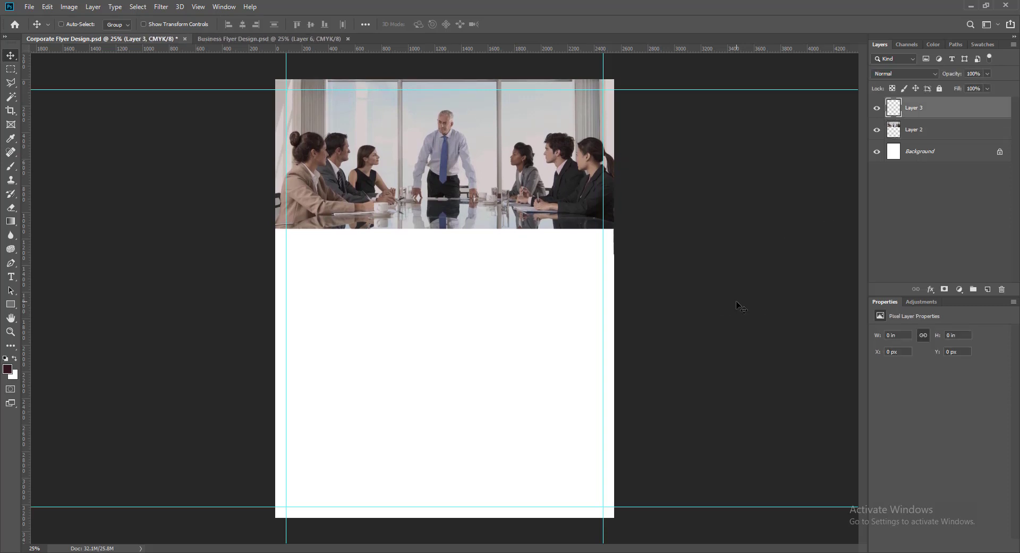
left_click(11, 304)
left_click_drag(238, 249, 581, 535)
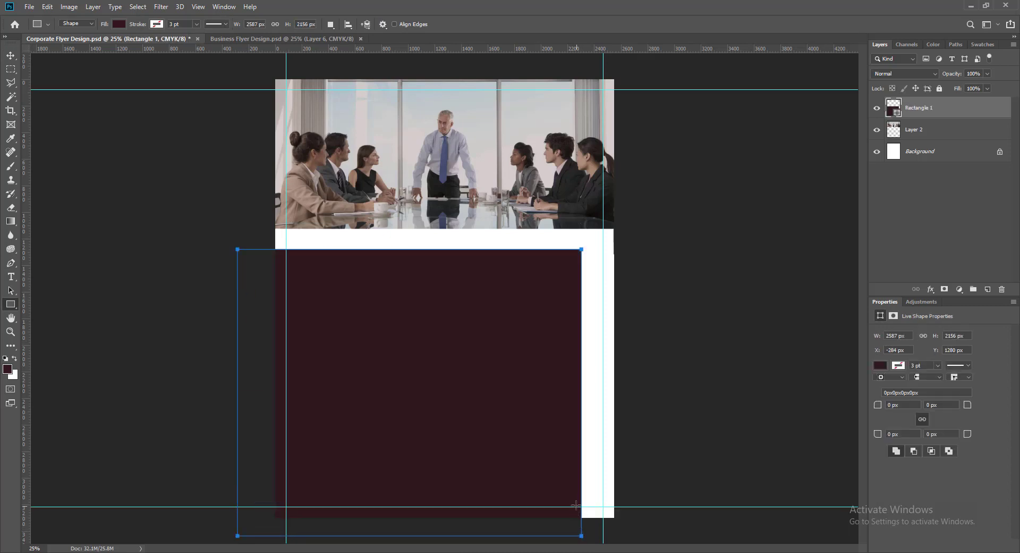
Rotate the maroon rectangle about 32°, shift it toward the lower left, and place it behind the meeting photo.
left_click(11, 56)
key("ctrl+t")
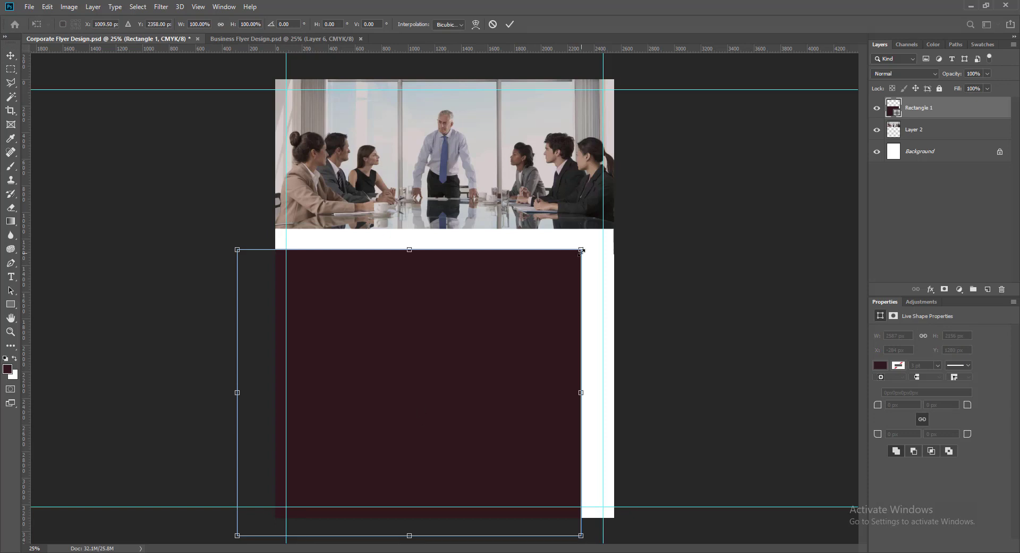
left_click_drag(588, 245, 676, 360)
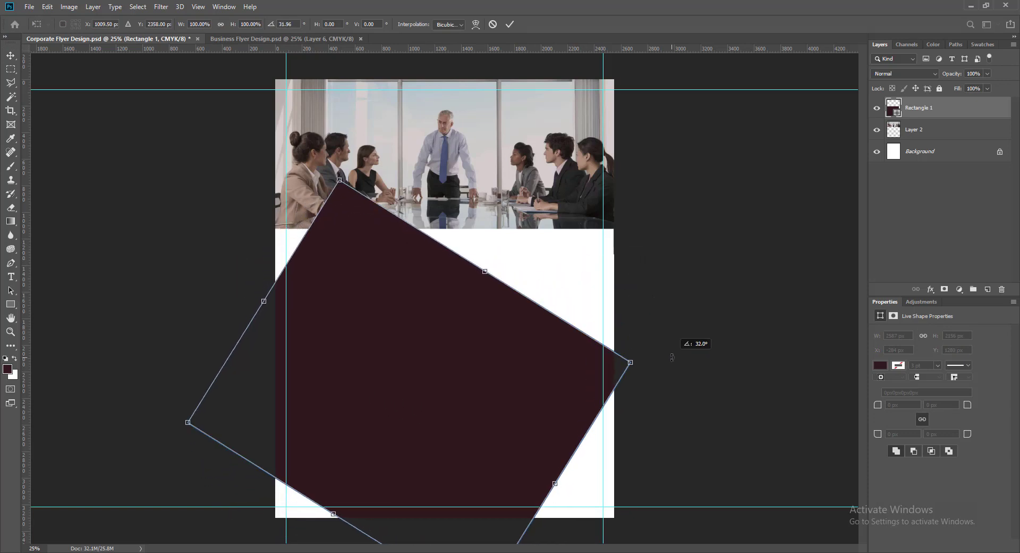
left_click_drag(453, 356, 400, 379)
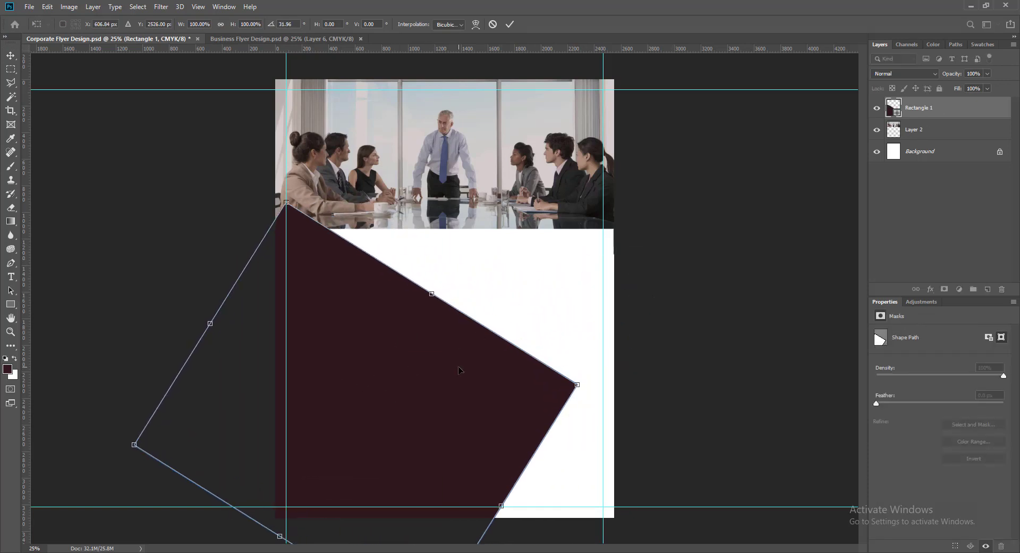
key("Return")
key("ctrl+bracketleft")
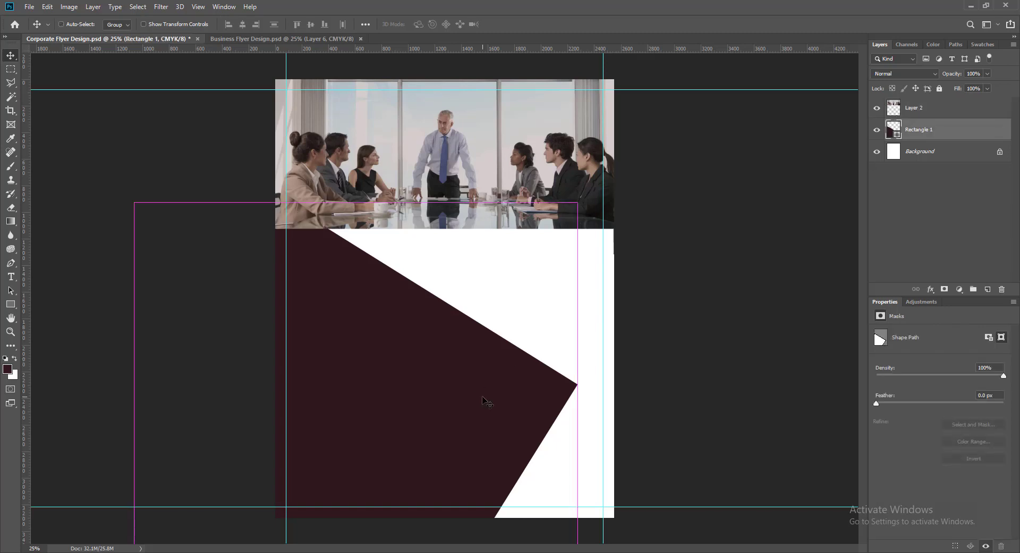
Enlarge, rotate and reposition the maroon rectangle so its diagonal edge runs from the photo's lower edge to the page's lower-right side.
key("ctrl+t")
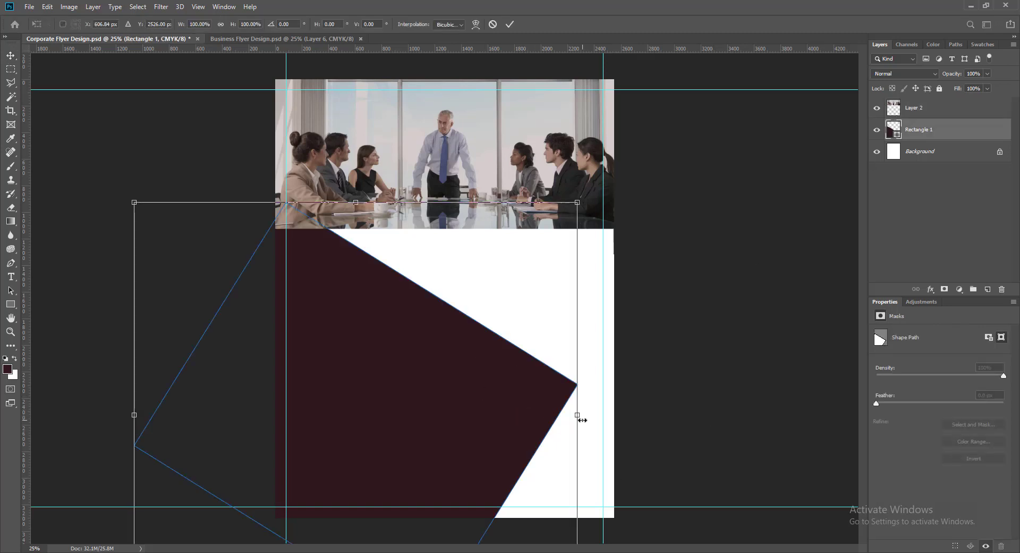
left_click_drag(403, 208, 512, 485)
left_click_drag(661, 202, 675, 241)
left_click_drag(590, 459, 697, 472)
left_click_drag(122, 179, 103, 144)
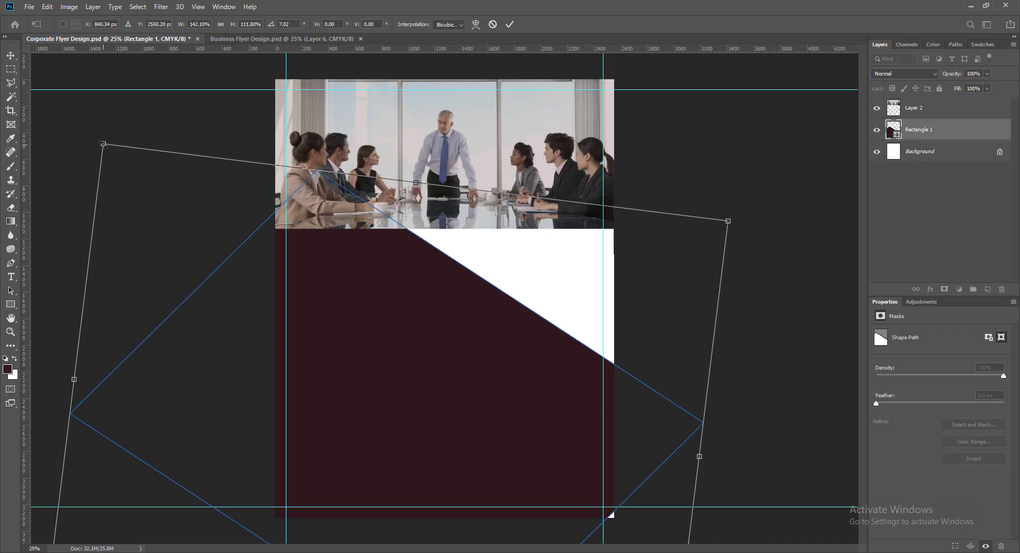
left_click_drag(478, 376, 447, 431)
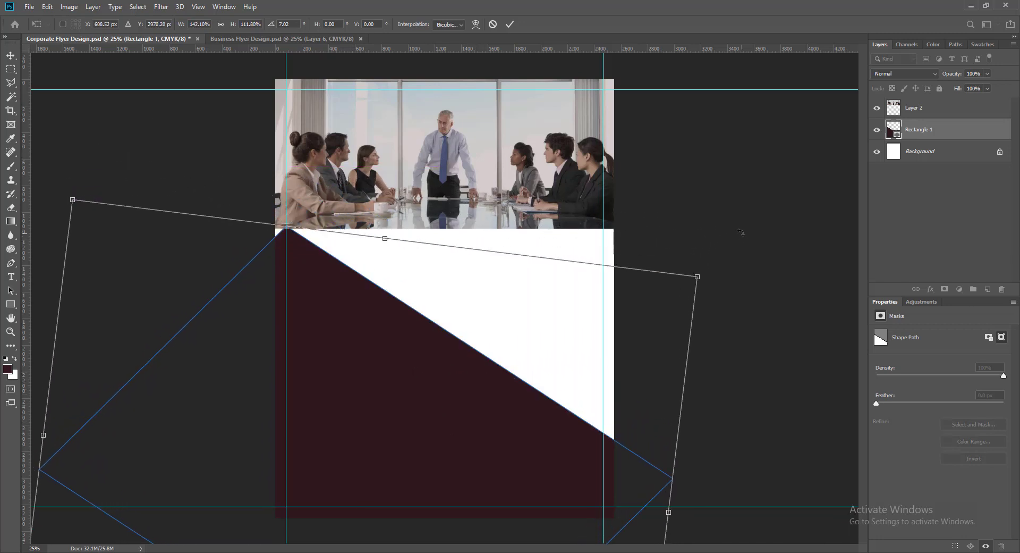
left_click_drag(742, 229, 771, 351)
left_click_drag(524, 462, 484, 446)
left_click_drag(692, 338, 735, 340)
key("Return")
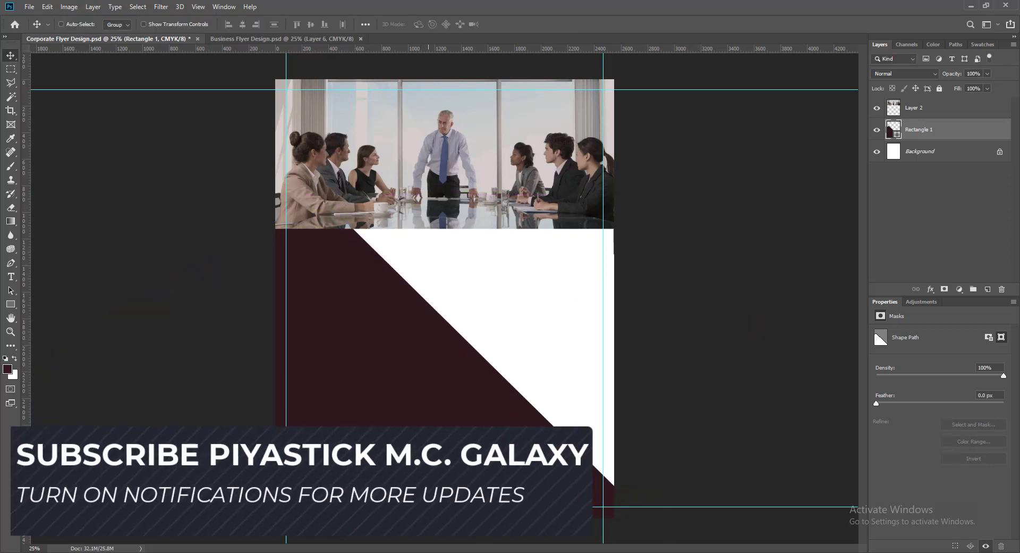
Rotate the maroon rectangle by about -2.9° and shift it left so the diagonal starts nearer the left margin.
key("ctrl+t")
left_click_drag(680, 186, 664, 172)
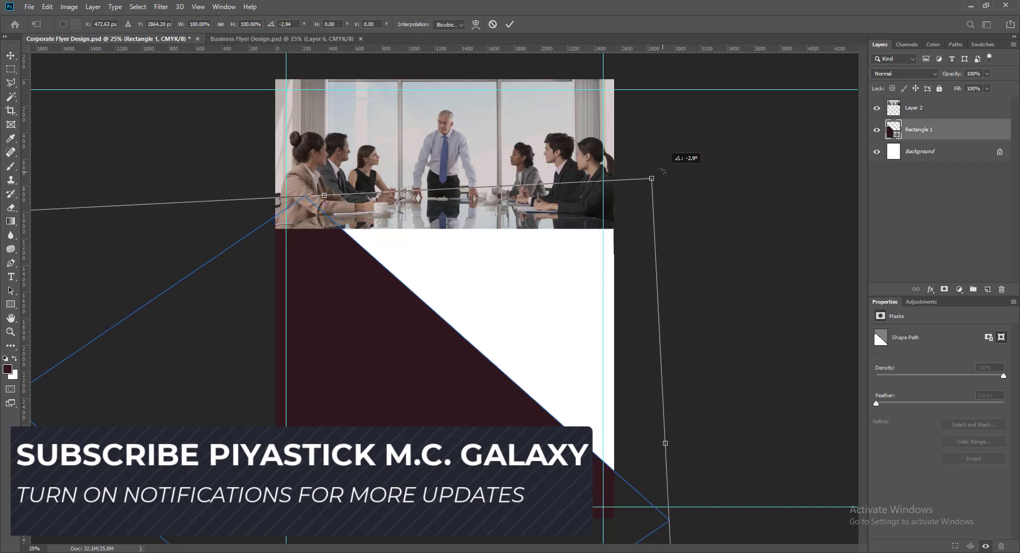
key("Return")
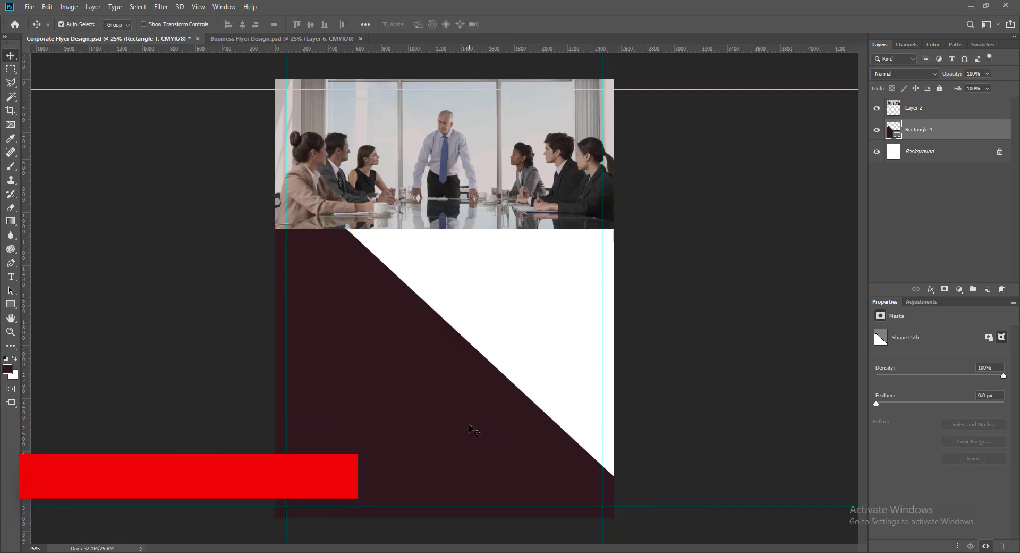
key("shift+Left")
key("shift+Left")
key("shift+Left")
key("shift+Left")
key("shift+Left")
key("shift+Left")
key("shift+Left")
key("shift+Left")
mouse_move(509, 451)
left_mouse_down()
mouse_move(484, 451)
mouse_move(494, 449)
left_mouse_up()
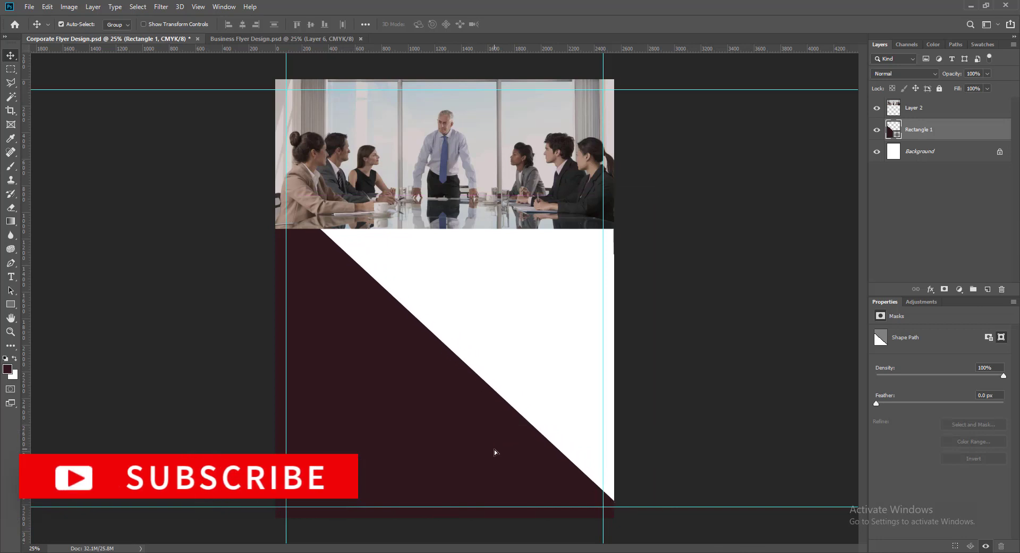
Rotate the maroon rectangle slightly counterclockwise again and nudge it up to fine-tune where the diagonal meets the page edges.
key("ctrl")
key("ctrl+t")
left_click_drag(659, 193, 652, 185)
key("Return")
key("shift+Up")
key("shift+Up")
key("shift+Up")
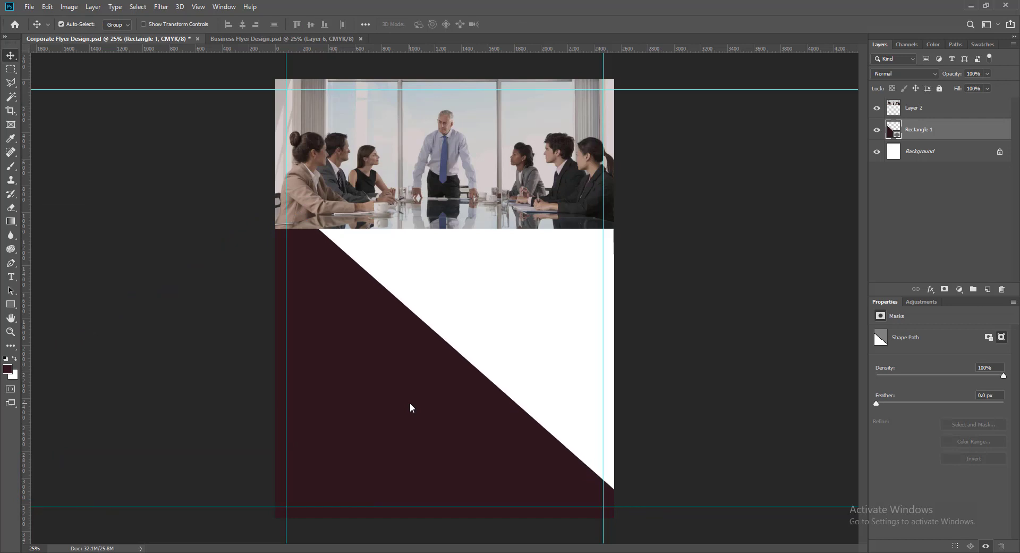
key("shift+Down")
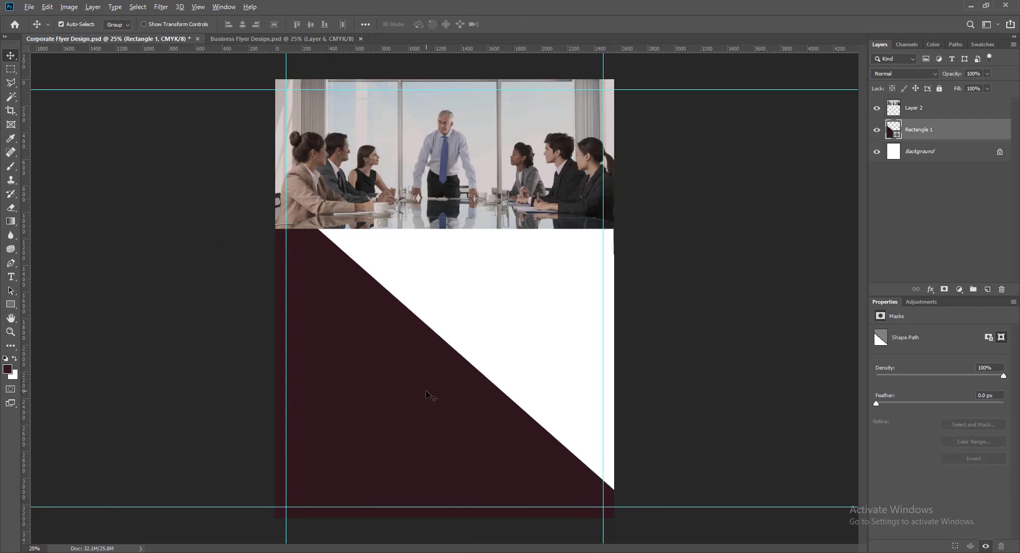
Duplicate the maroon rectangle slightly up and to the right, and fill the copy with crimson 6f0119.
left_click_drag(427, 392, 449, 365, "alt")
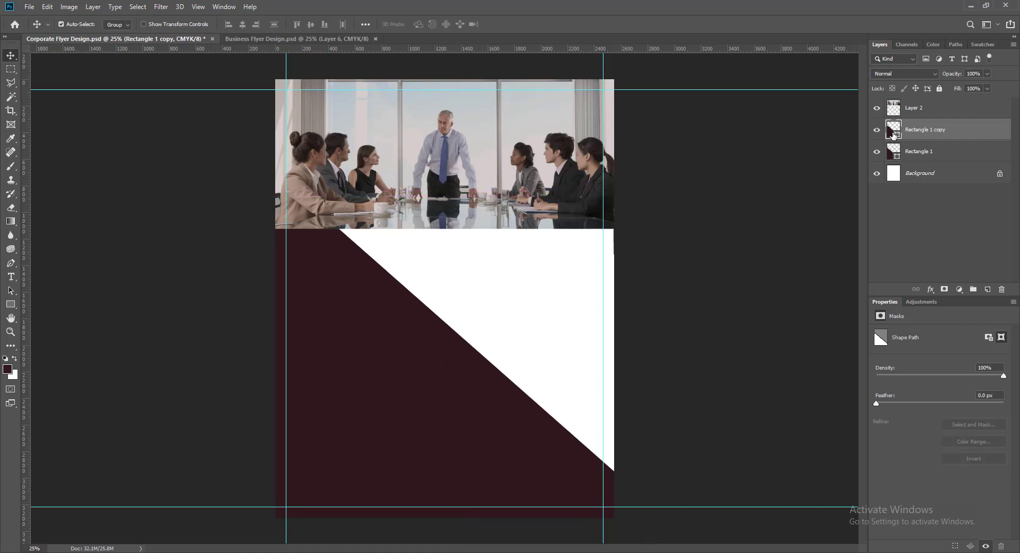
double_click(894, 129)
left_click(676, 229)
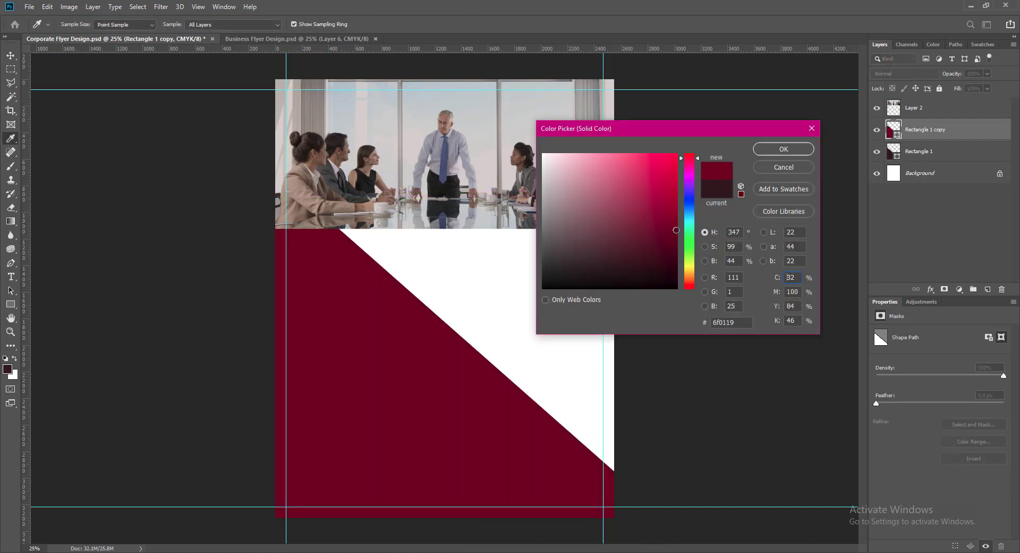
left_click(784, 149)
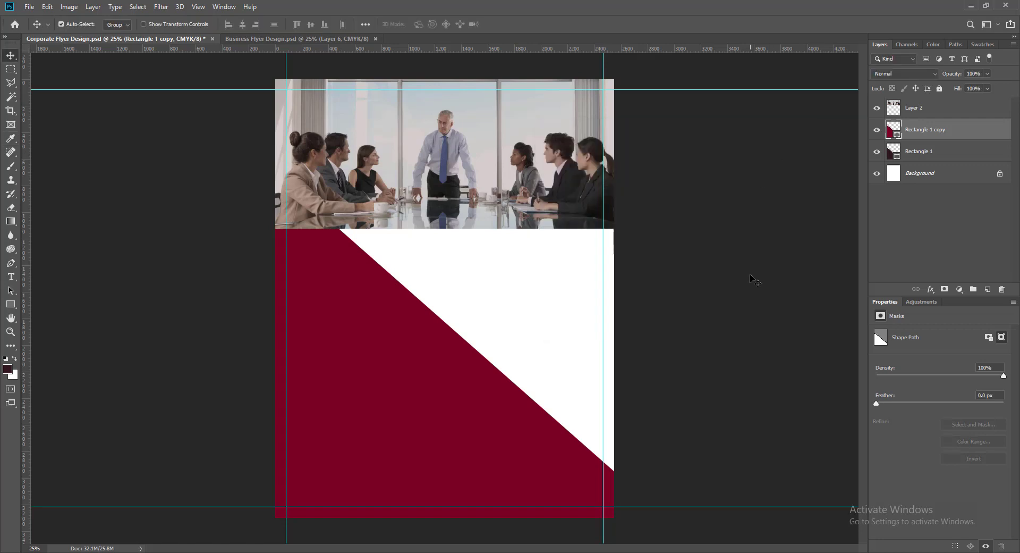
Stack the crimson copy behind the maroon rectangle and nudge it down to leave a thin stripe along the diagonal, then deselect it.
left_click_drag(927, 152, 913, 120)
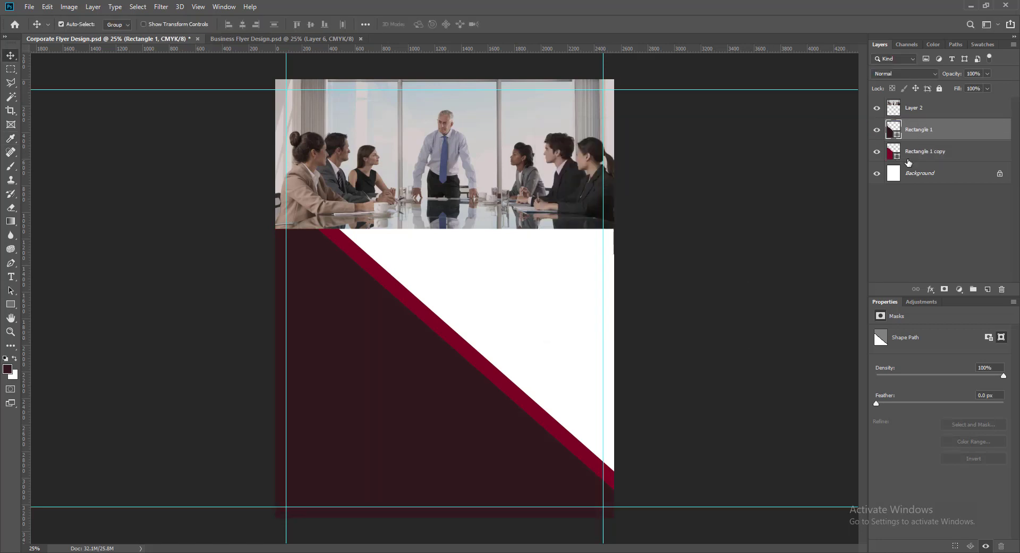
left_click(557, 435)
key("shift+Down")
key("shift+Down")
key("shift+Down")
key("shift+Down")
key("shift+Down")
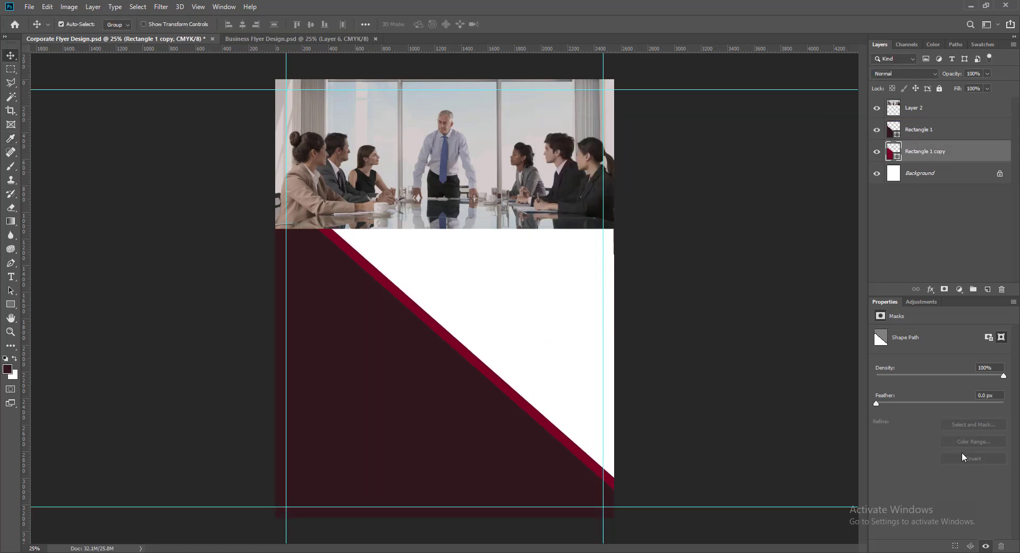
key("shift+Down")
key("shift+Down")
key("shift+Down")
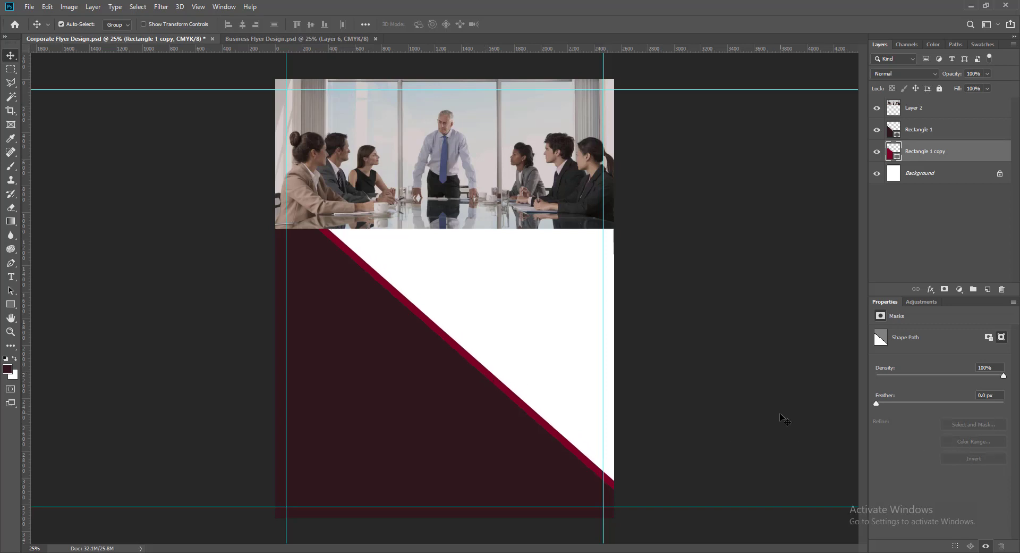
key("shift+Down")
key("shift+Down")
key("shift+Down")
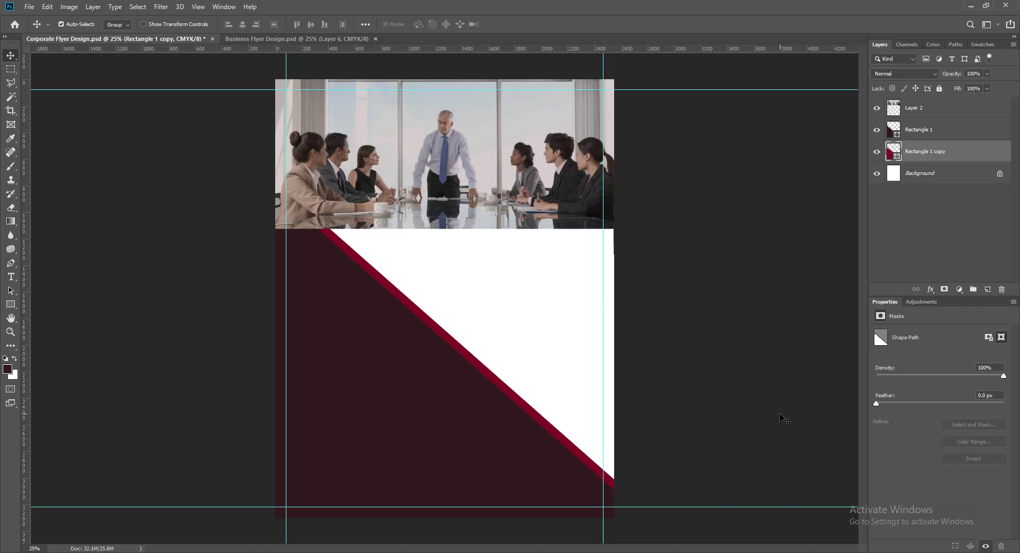
key("shift+Down")
key("shift+Down")
key("shift+Down")
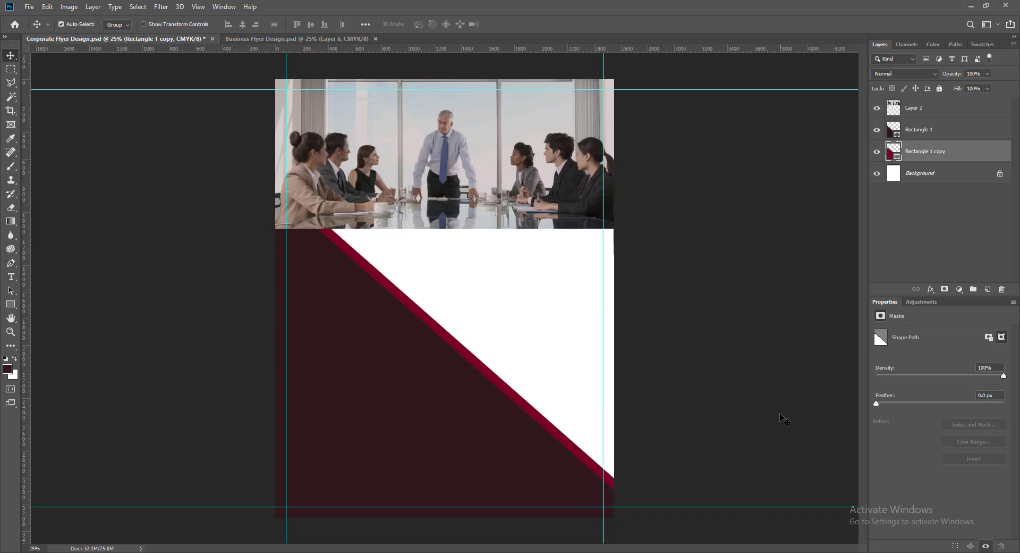
key("shift+Down")
left_click(711, 417)
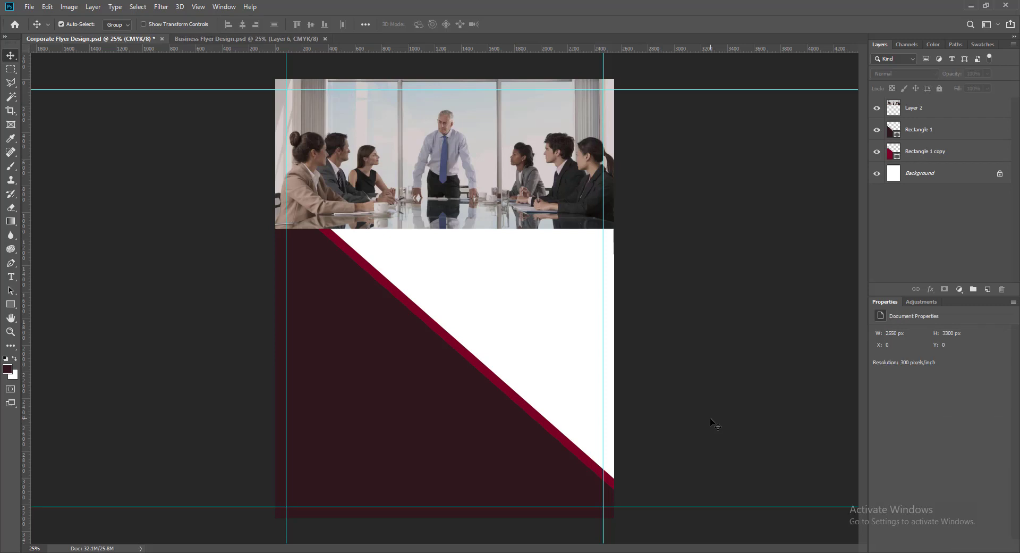
Add a layer above the maroon rectangle and draw a rectangle about 1528 by 1196 px over the page's lower-right corner.
left_click(924, 128)
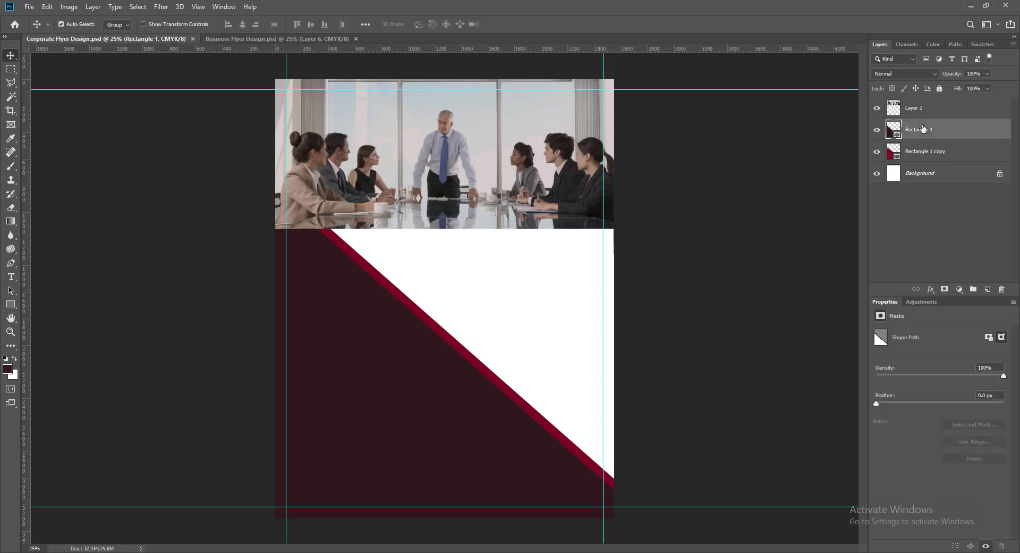
left_click(987, 289)
key("u")
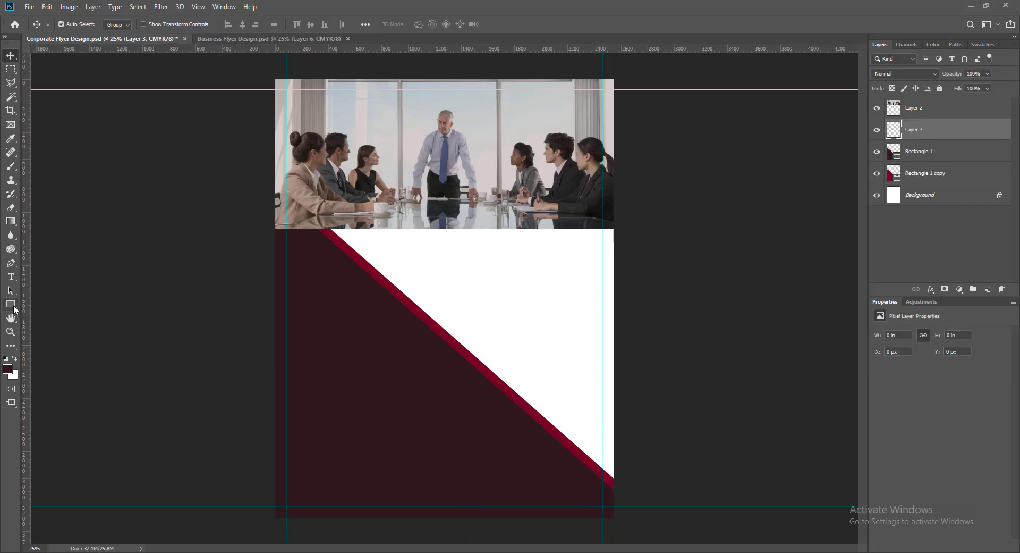
mouse_move(463, 377)
left_mouse_down()
mouse_move(578, 512)
mouse_move(666, 536)
left_mouse_up()
left_click(6, 56)
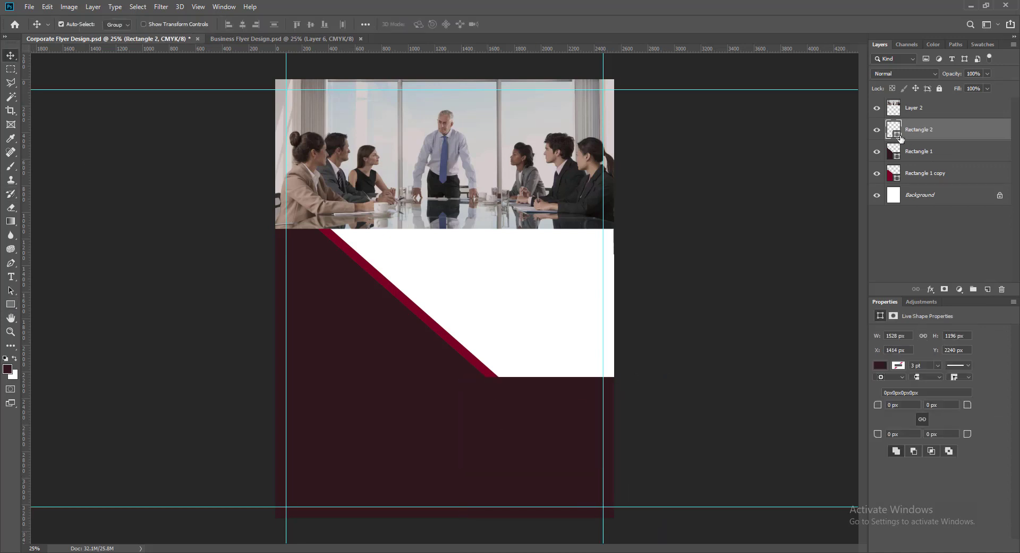
Set the lower-right rectangle's fill color to near-black 0a0a0a.
double_click(896, 130)
left_click(545, 280)
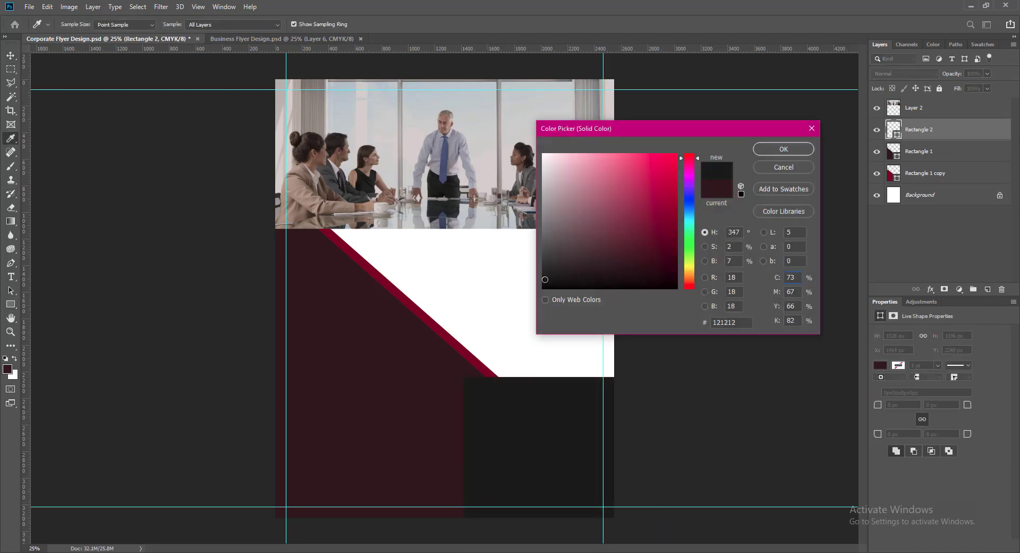
left_click(545, 283)
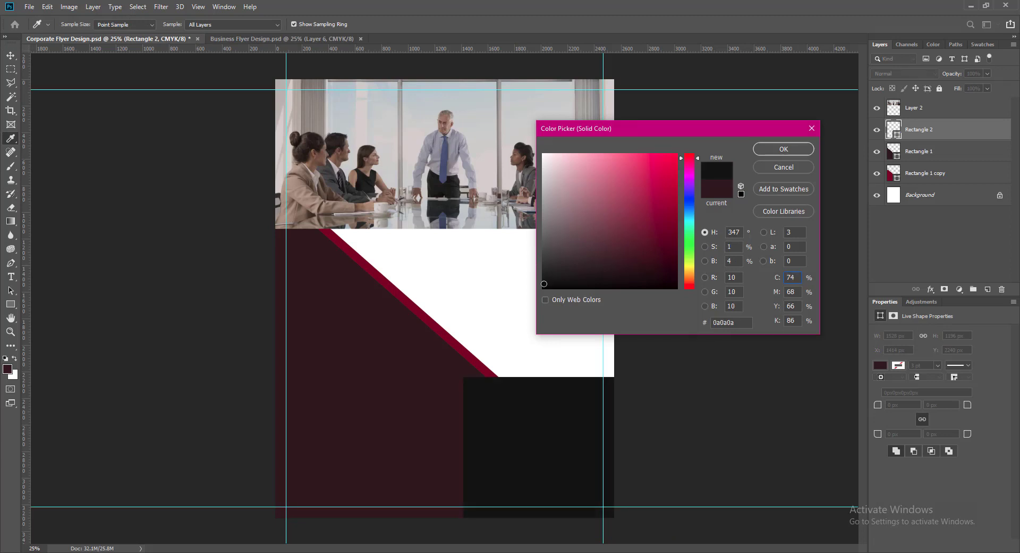
left_click(784, 151)
Rotate the near-black rectangle counterclockwise onto a diagonal, widen it to about 132%, and position it across the page's lower-right corner.
key("ctrl+t")
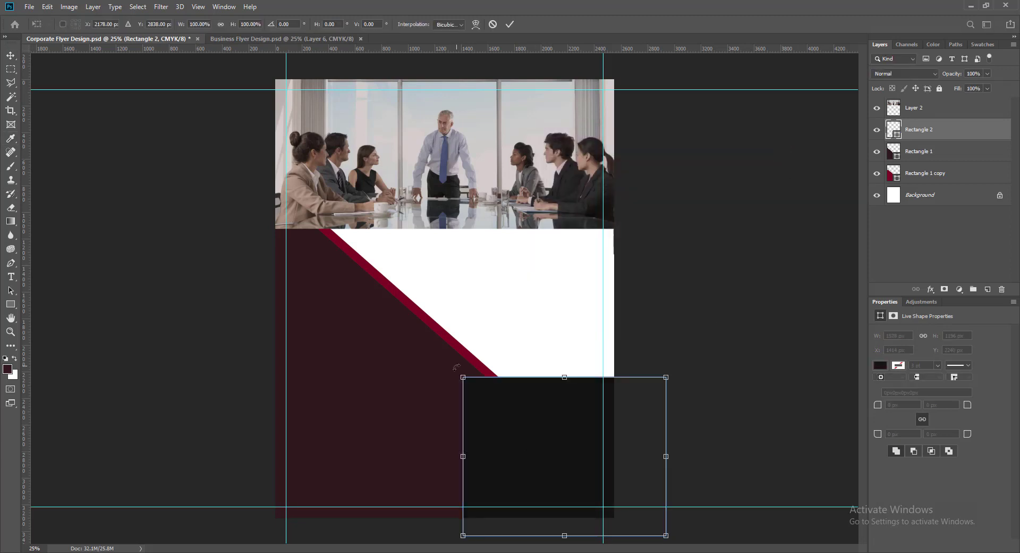
left_click_drag(456, 367, 423, 471)
left_click_drag(585, 420, 581, 446)
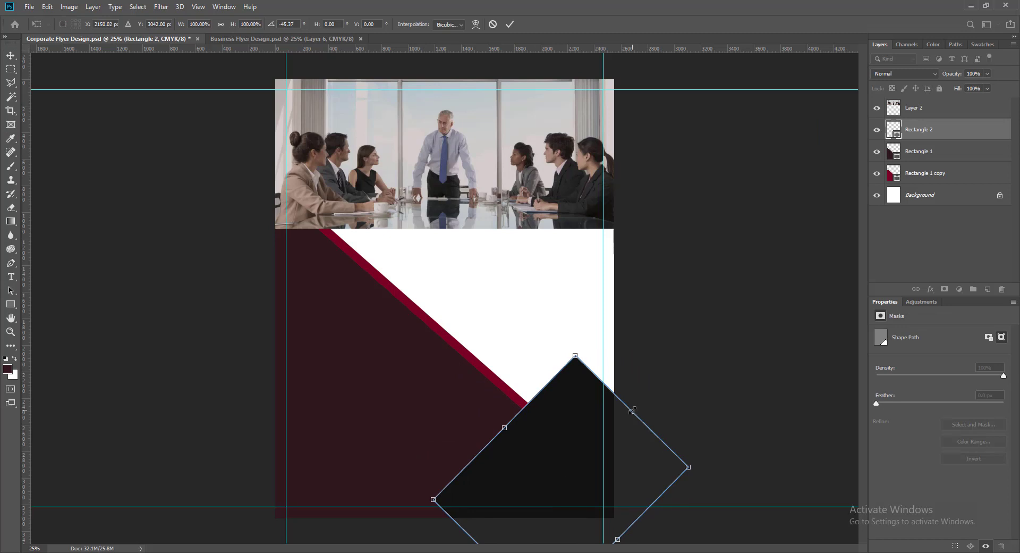
left_click_drag(632, 411, 678, 365)
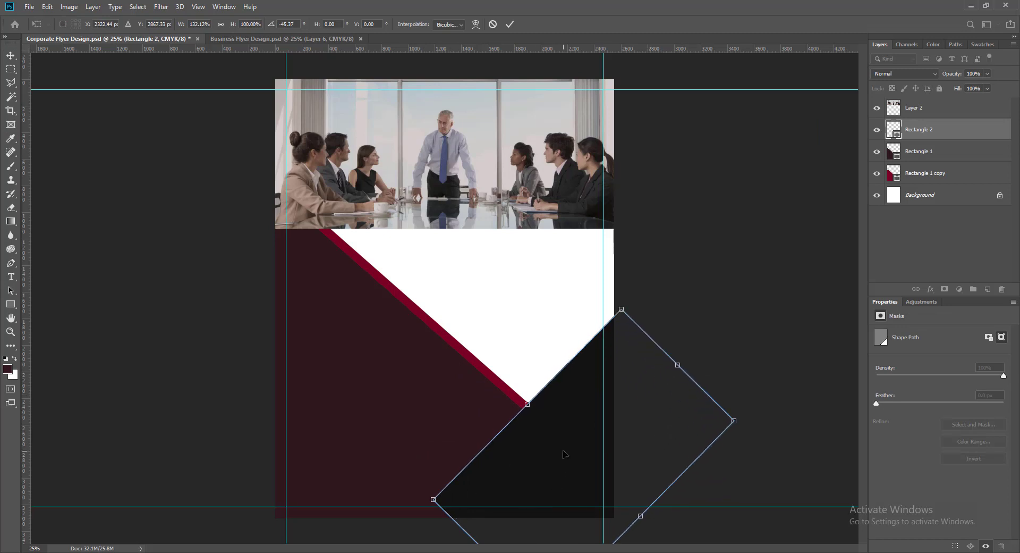
left_click_drag(564, 453, 575, 500)
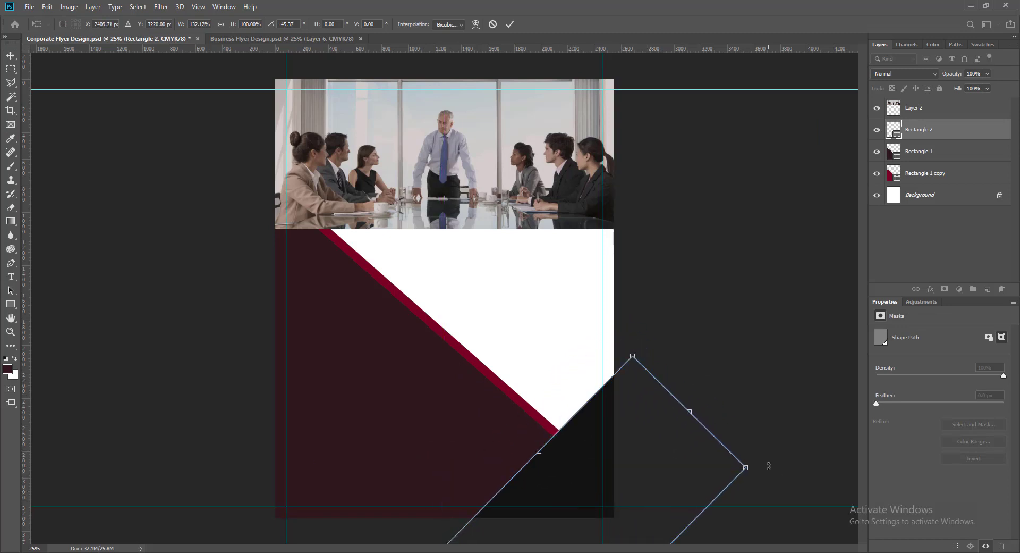
left_click_drag(767, 464, 765, 453)
left_click_drag(579, 488, 582, 462)
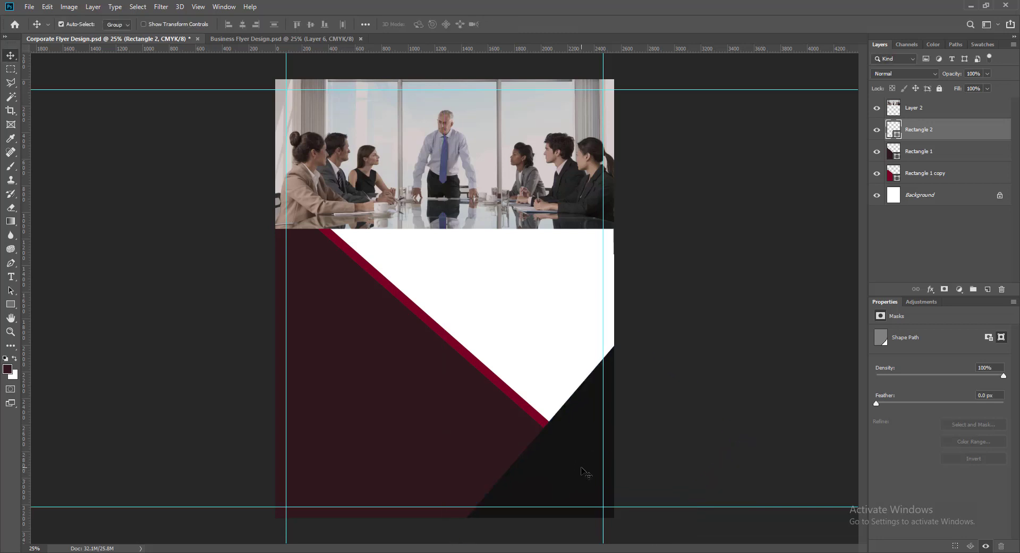
Nudge the rotated near-black shape down slightly in the page's lower-right corner.
key("shift+Down")
key("shift+Down")
key("shift+Down")
key("shift+Down")
key("shift+Down")
key("shift+Down")
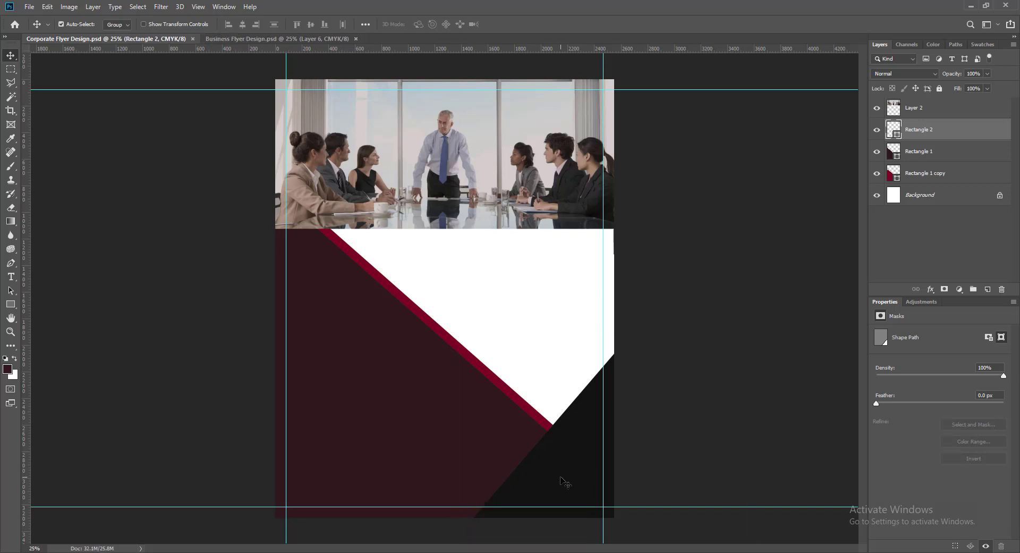
Add a drop shadow to the near-black shape with angle 180°, distance 21 px, spread about 38% and size 62 px.
double_click(951, 129)
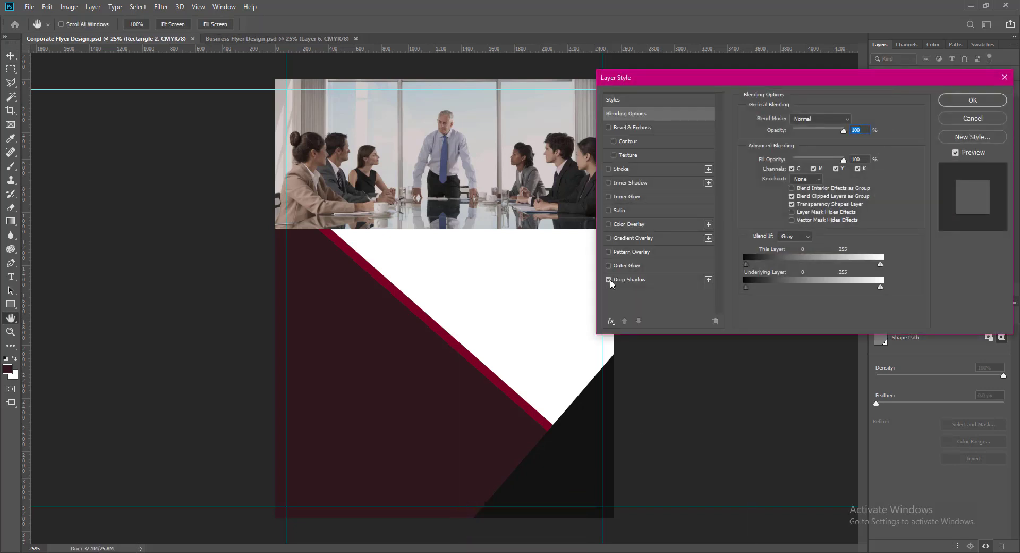
left_click(633, 279)
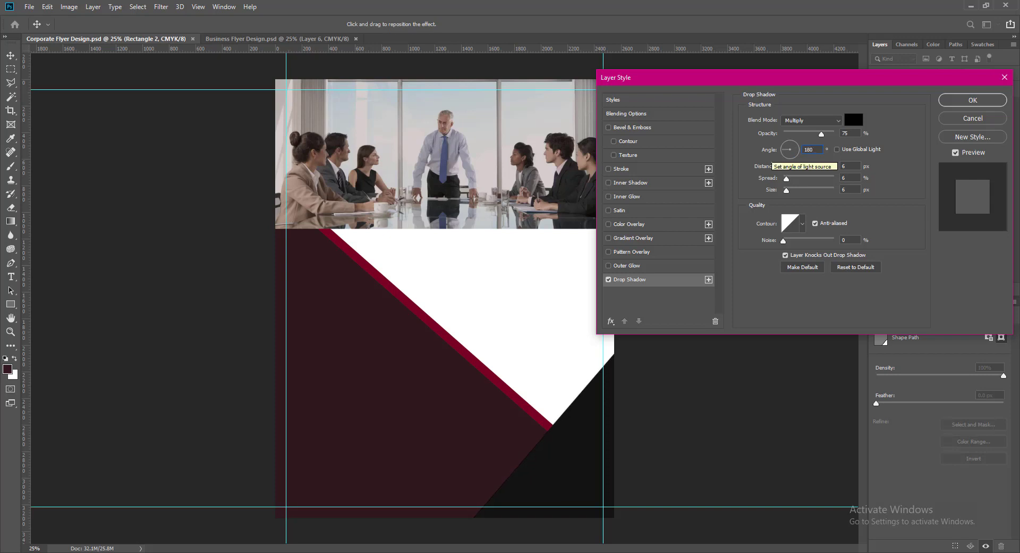
mouse_move(786, 167)
left_mouse_down()
mouse_move(812, 183)
mouse_move(791, 191)
mouse_move(800, 195)
mouse_move(805, 180)
mouse_move(794, 166)
left_mouse_up()
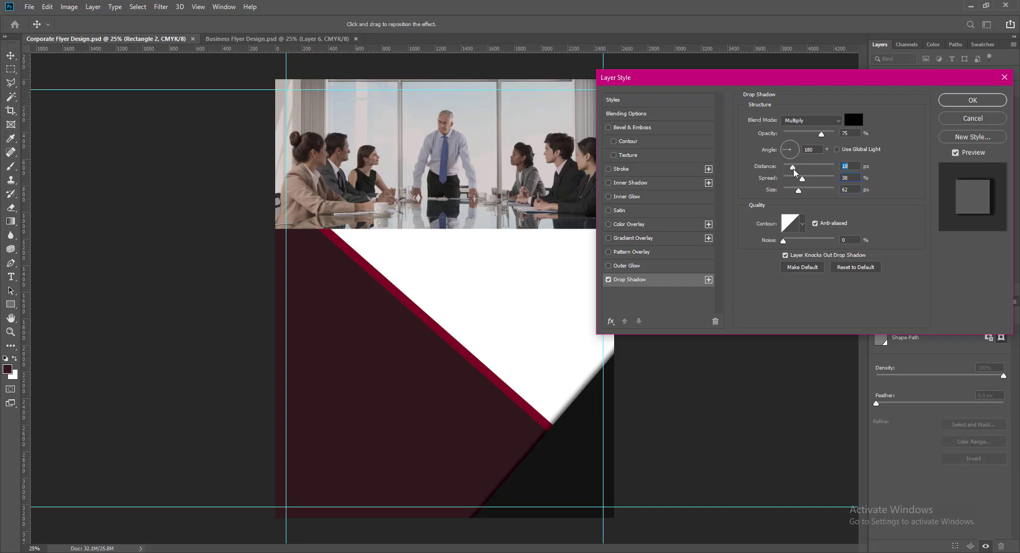
type("21")
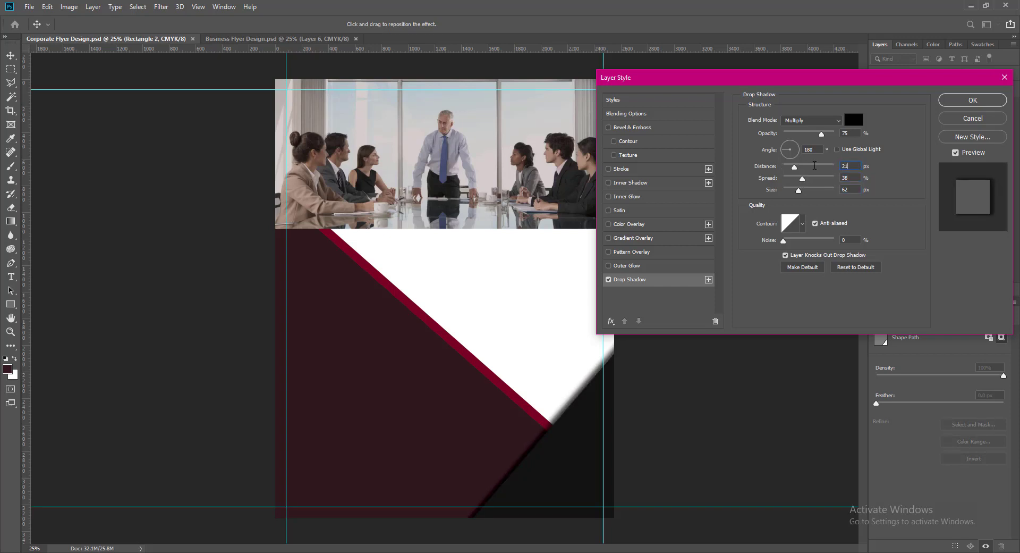
Set the drop shadow color to gray 545454 with 39% spread, apply the style and save the document.
left_click(854, 120)
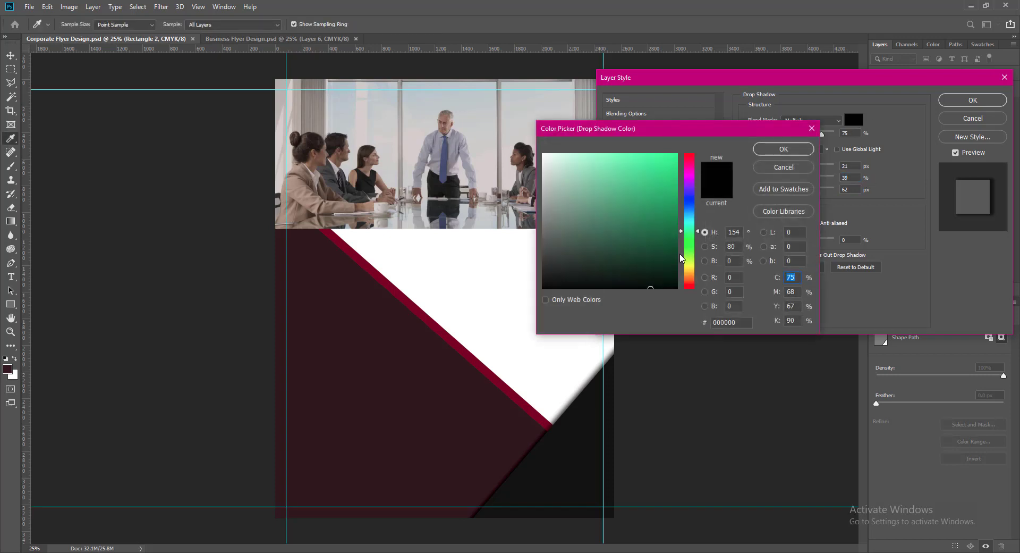
left_click(545, 268)
left_click_drag(546, 269, 541, 245)
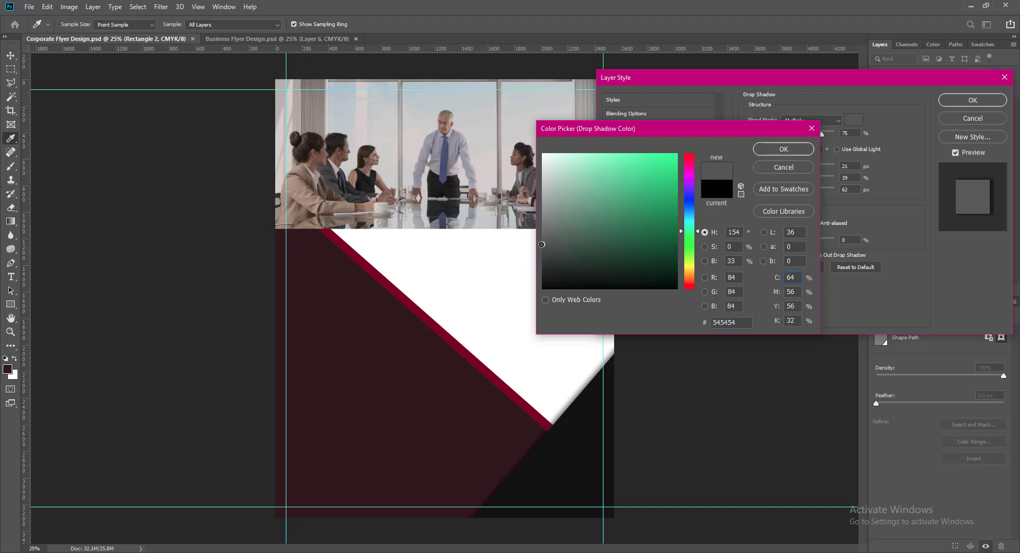
left_click(784, 149)
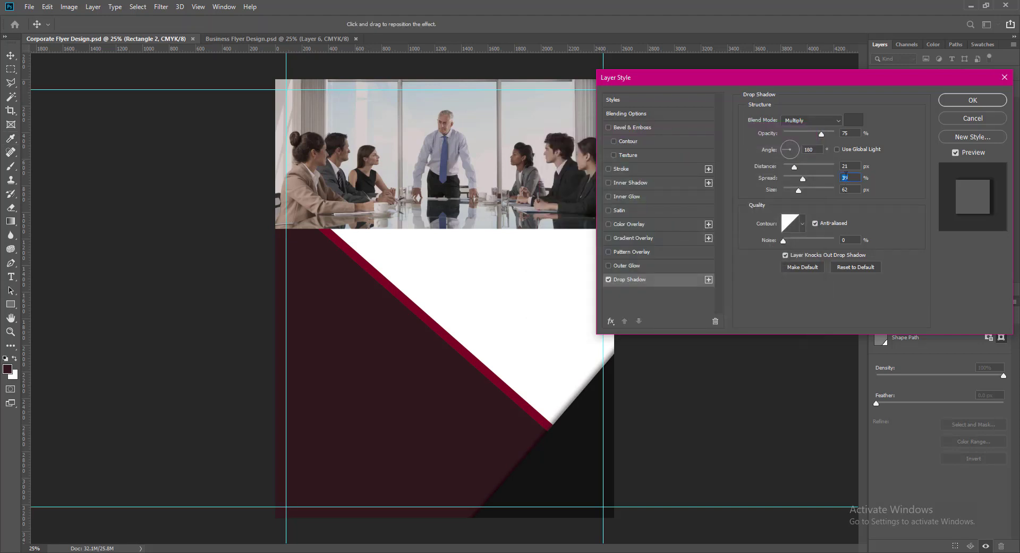
mouse_move(799, 190)
left_mouse_down()
mouse_move(787, 191)
mouse_move(798, 191)
left_mouse_up()
left_click(973, 100)
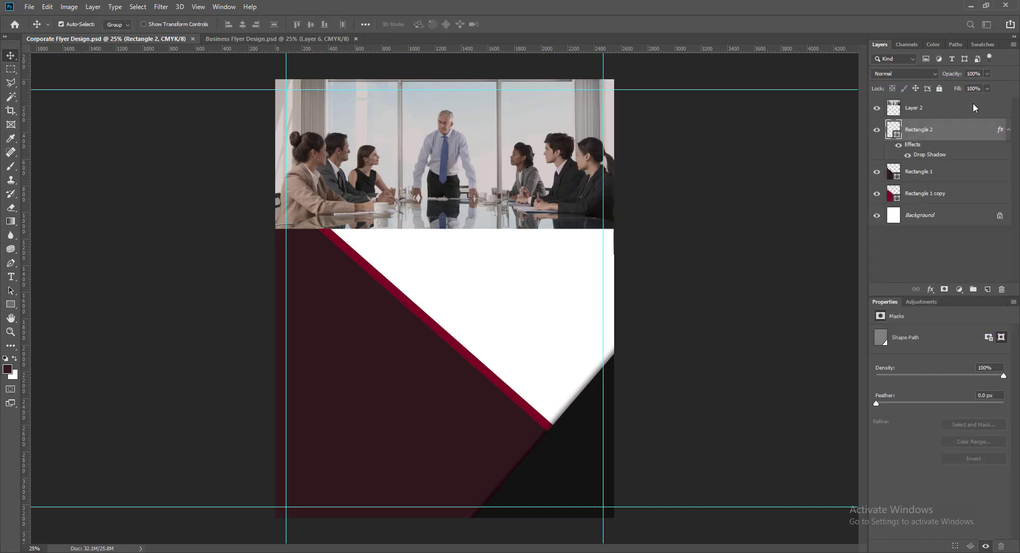
key("ctrl+s")
Duplicate the near-black shape up and to the left, and stack the copy above the photo layer.
left_click_drag(582, 461, 420, 275)
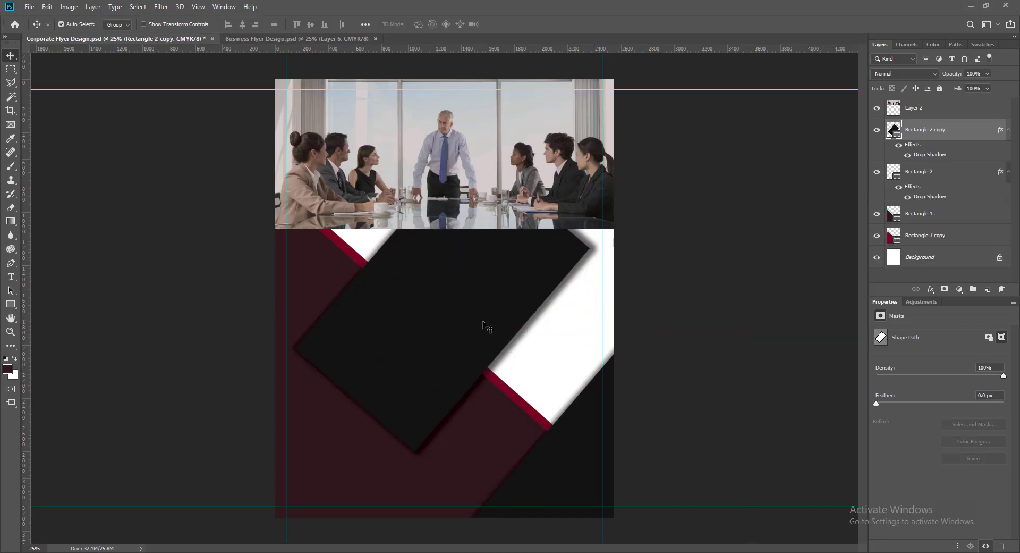
left_click_drag(486, 325, 425, 336)
left_click_drag(935, 125, 934, 99)
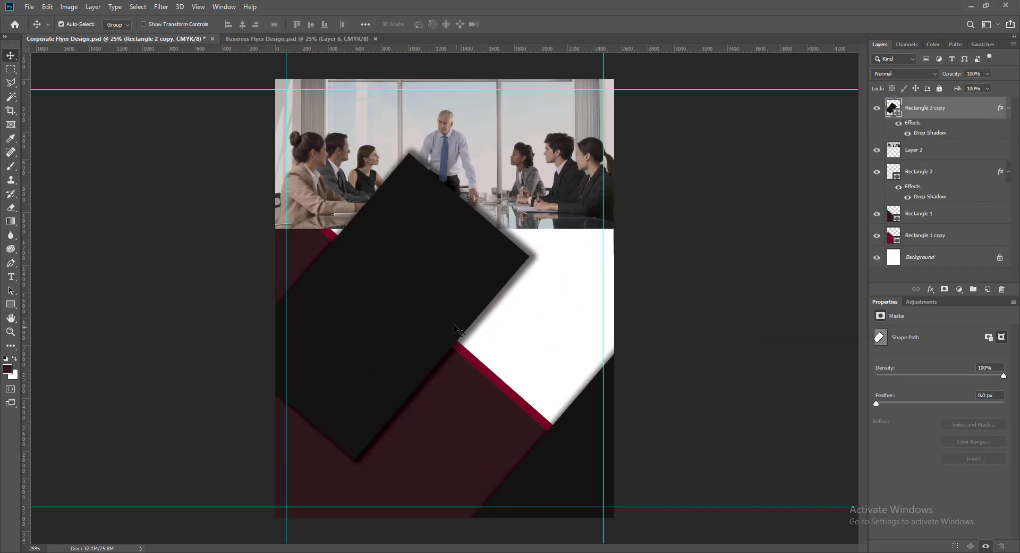
Turn off the copy's drop shadow and move the copy over the page's upper-left corner.
right_click(895, 108)
left_click(909, 116)
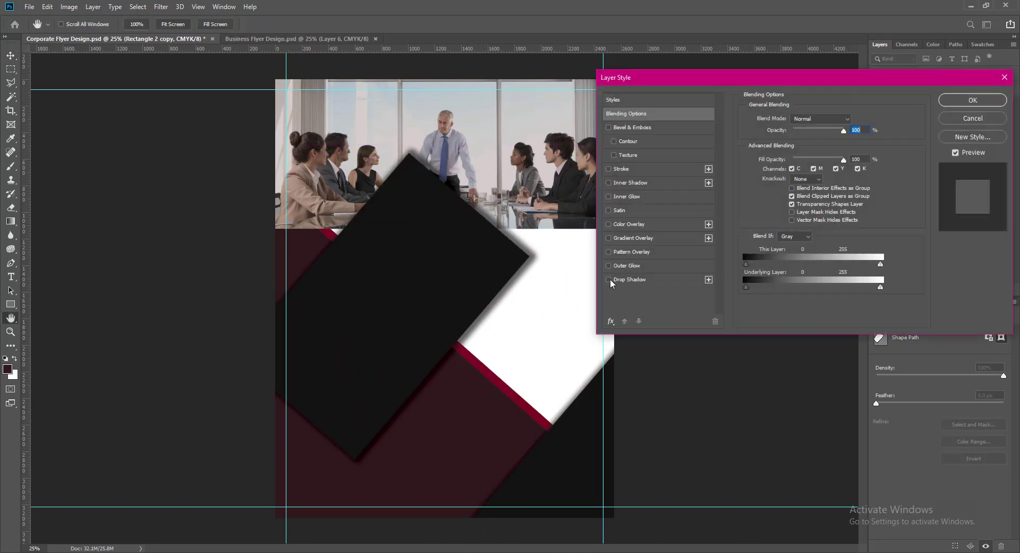
left_click(612, 284)
left_click(977, 109)
left_click_drag(414, 341, 335, 182)
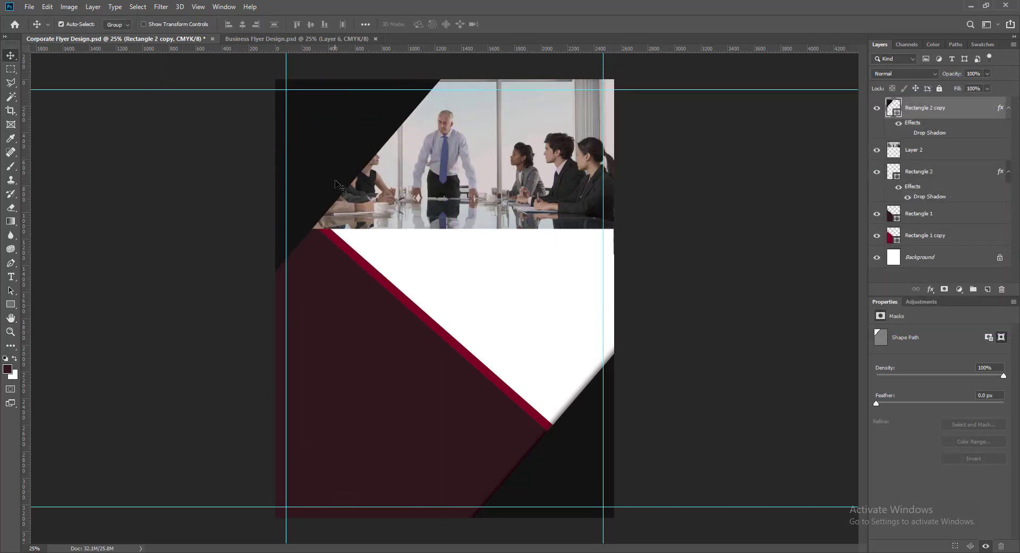
Enlarge the near-black copy and rotate it about -3.4° so it covers the photo's left part down past the maroon shape's top.
key("ctrl+t")
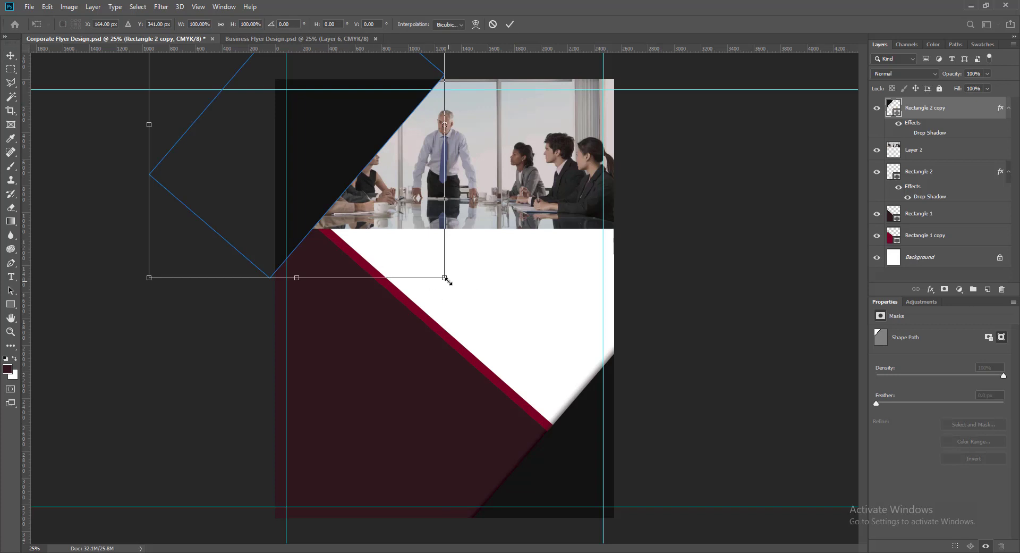
left_click_drag(444, 278, 473, 310)
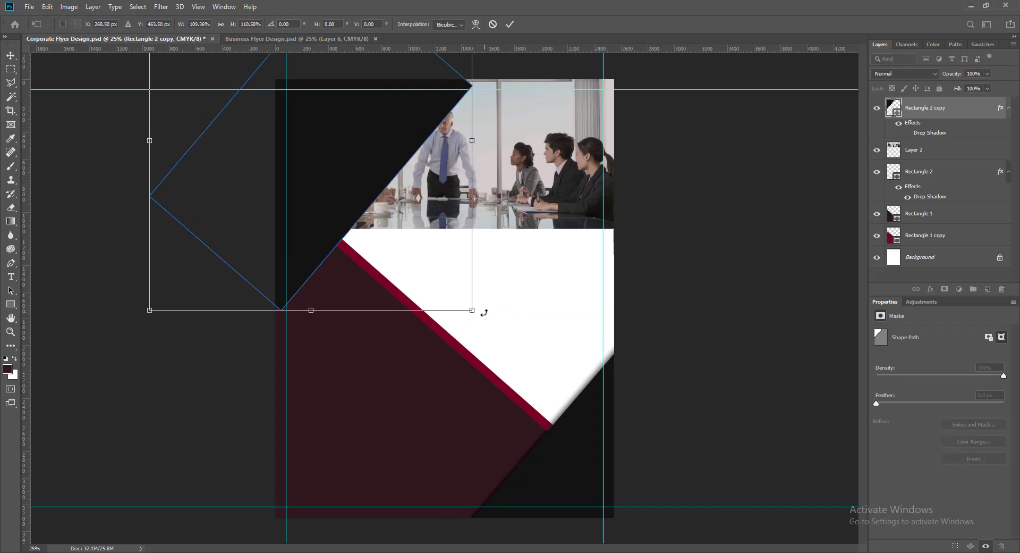
left_click_drag(149, 310, 125, 319)
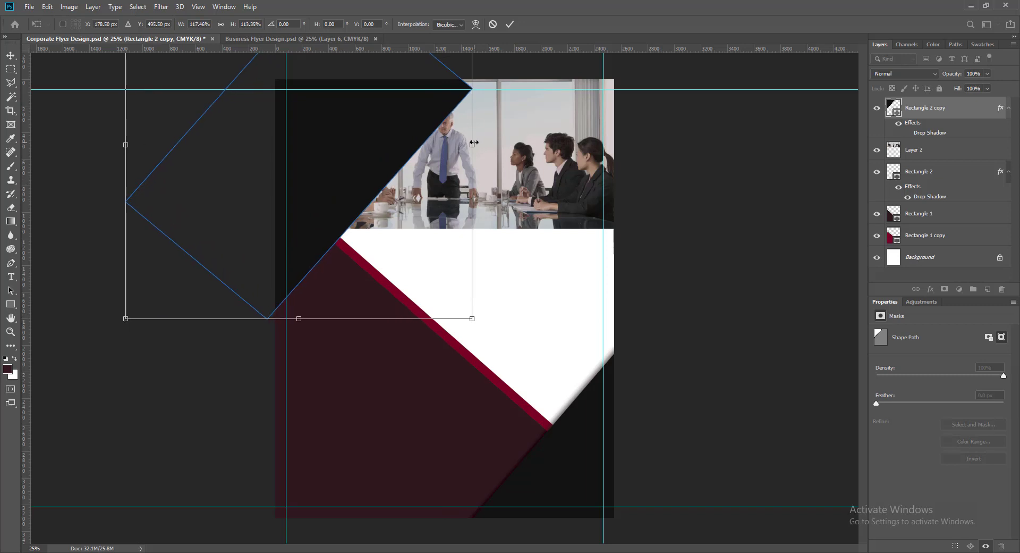
left_click_drag(299, 319, 299, 326)
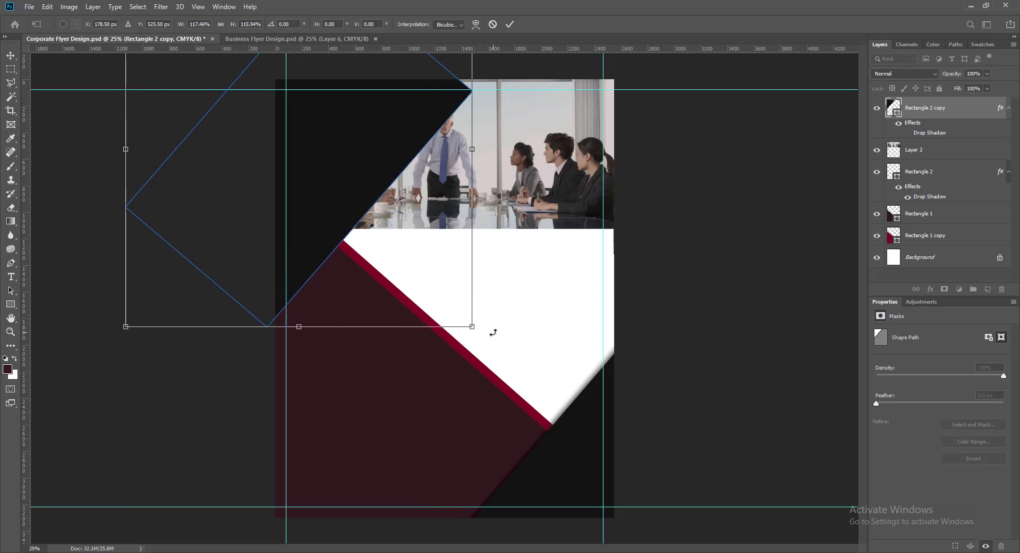
left_click_drag(493, 333, 494, 312)
left_click_drag(136, 336, 133, 325)
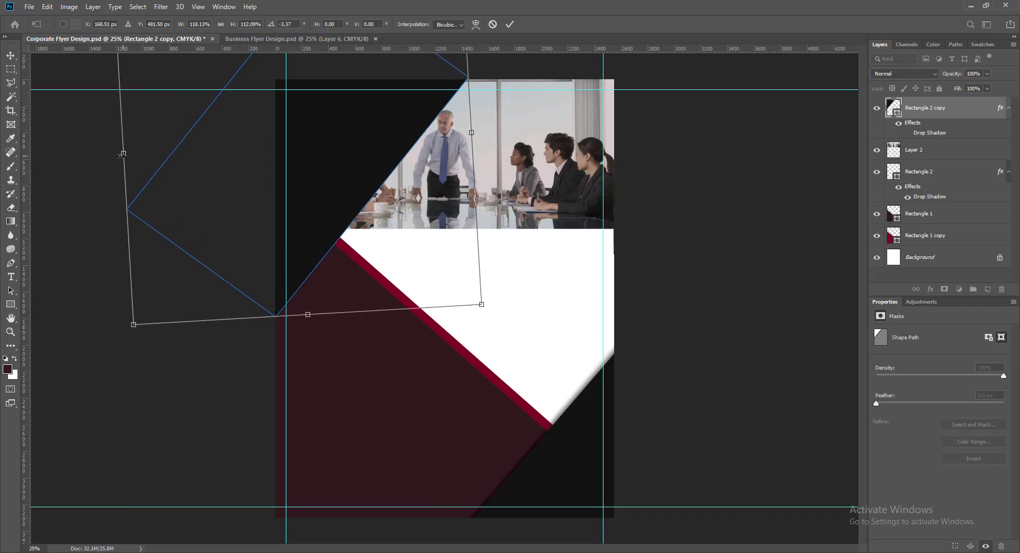
left_click_drag(119, 156, 104, 155)
key("Return")
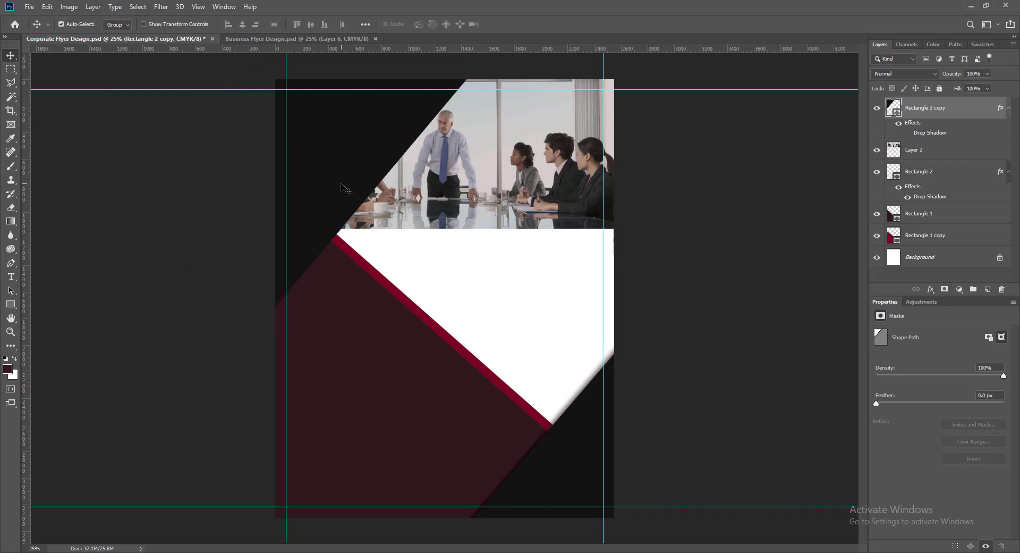
Nudge the near-black copy slightly and lower its layer opacity to 45%.
mouse_move(347, 187)
left_mouse_down()
mouse_move(351, 173)
mouse_move(336, 162)
mouse_move(346, 183)
left_mouse_up()
left_click(987, 73)
left_click_drag(991, 85, 966, 86)
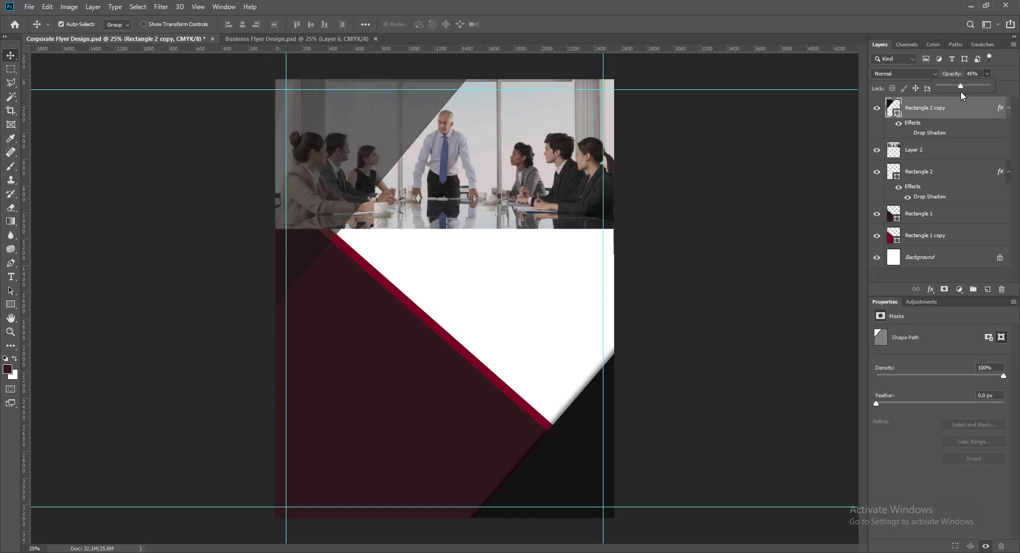
left_click_drag(961, 91, 971, 74)
type("2")
key("Return")
Rotate the translucent copy by 1.33°, scale it to about 102% by 105%, reposition it slightly and deselect it.
key("ctrl+t")
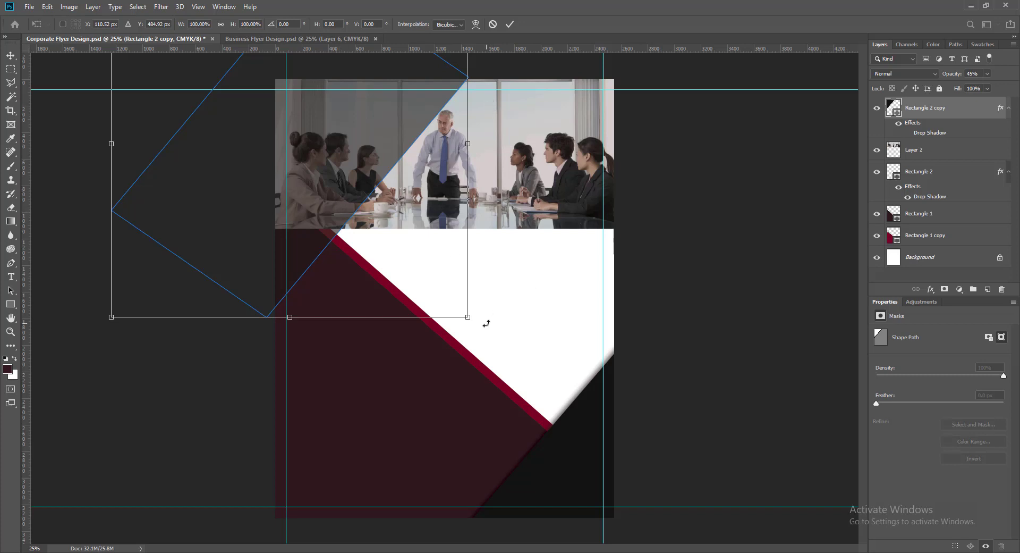
left_click_drag(486, 324, 476, 323)
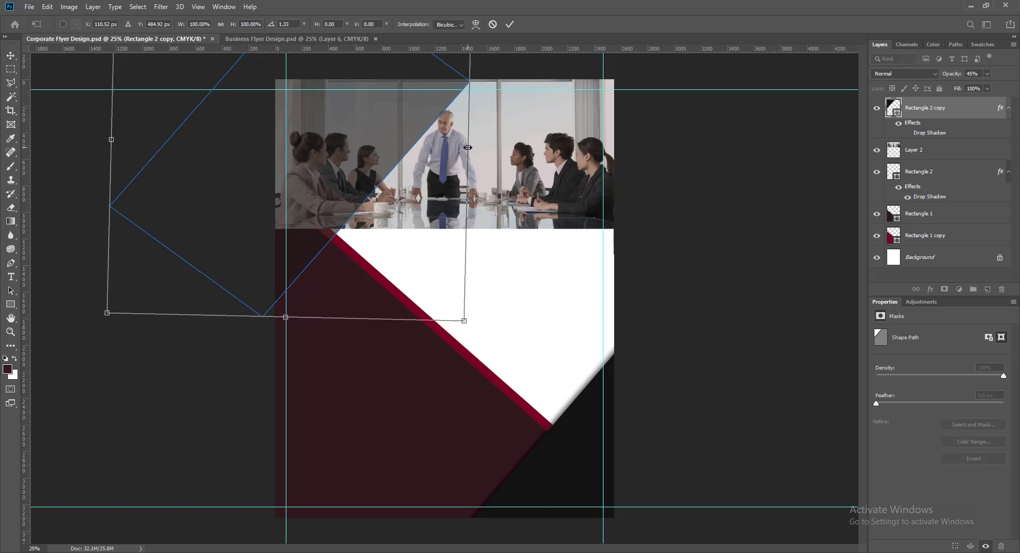
left_click_drag(286, 317, 282, 332)
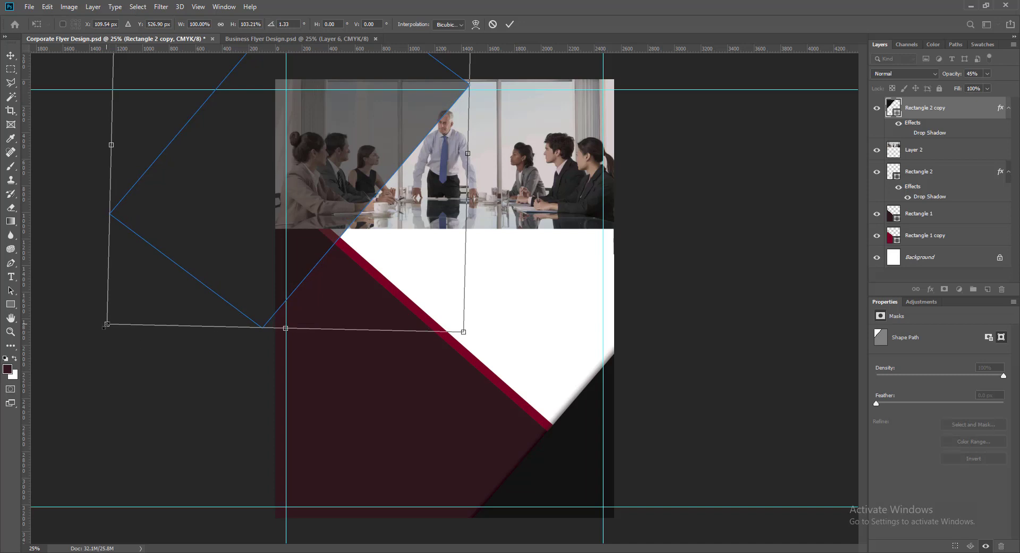
left_click_drag(107, 329, 98, 329)
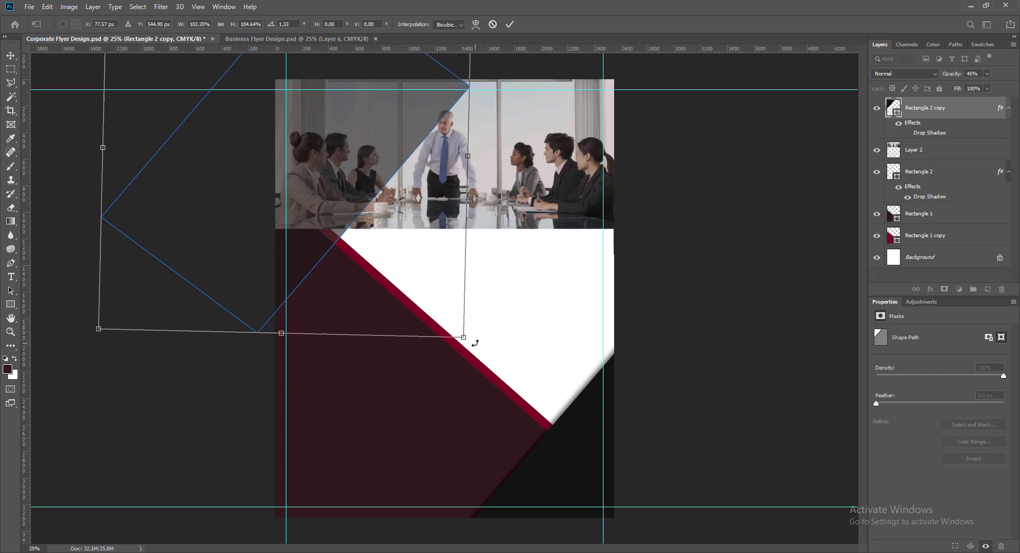
key("Return")
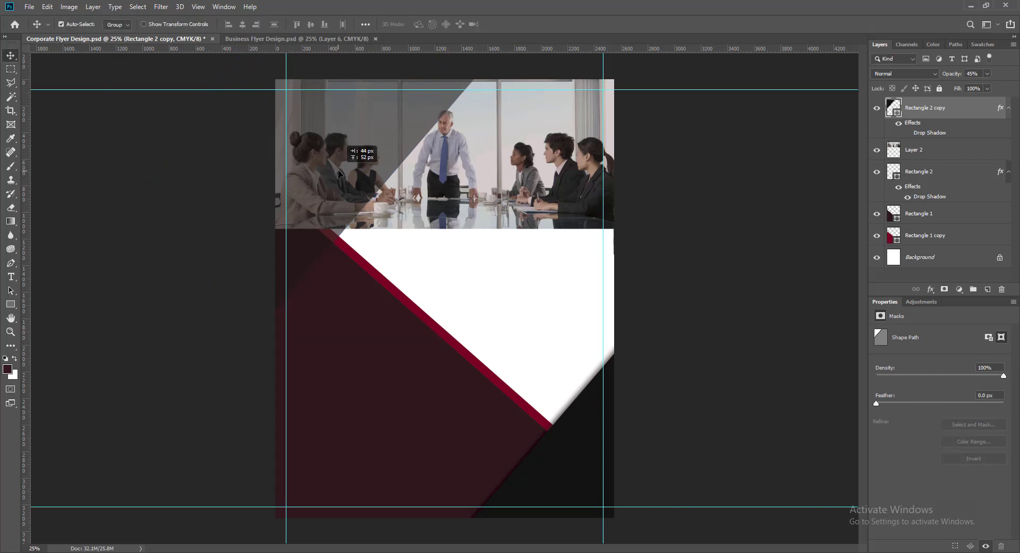
left_click_drag(339, 172, 341, 166)
left_click(700, 259)
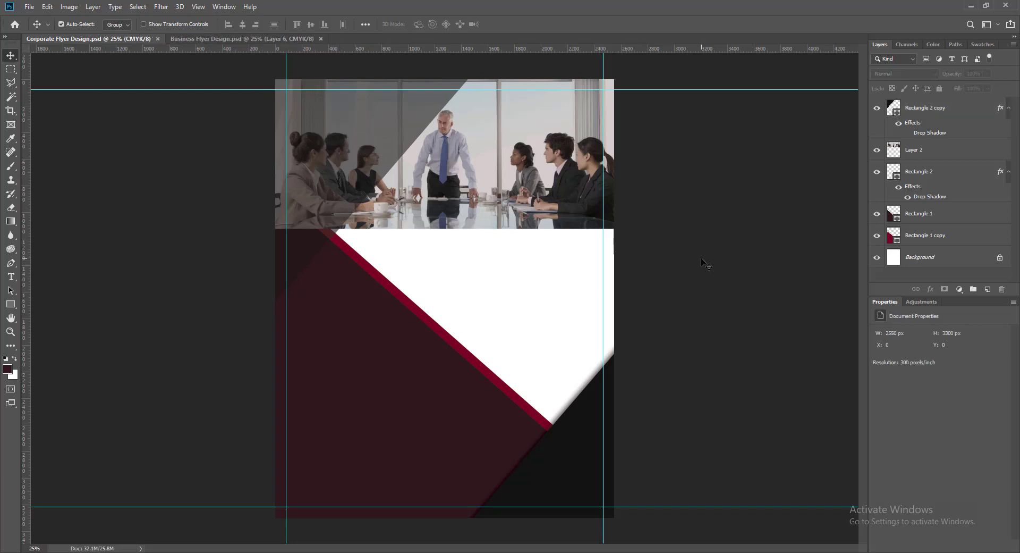
Nudge the translucent overlay slightly left where its edge meets the top of the crimson stripe.
key("ctrl+plus")
scroll(402, 346, "up", 1)
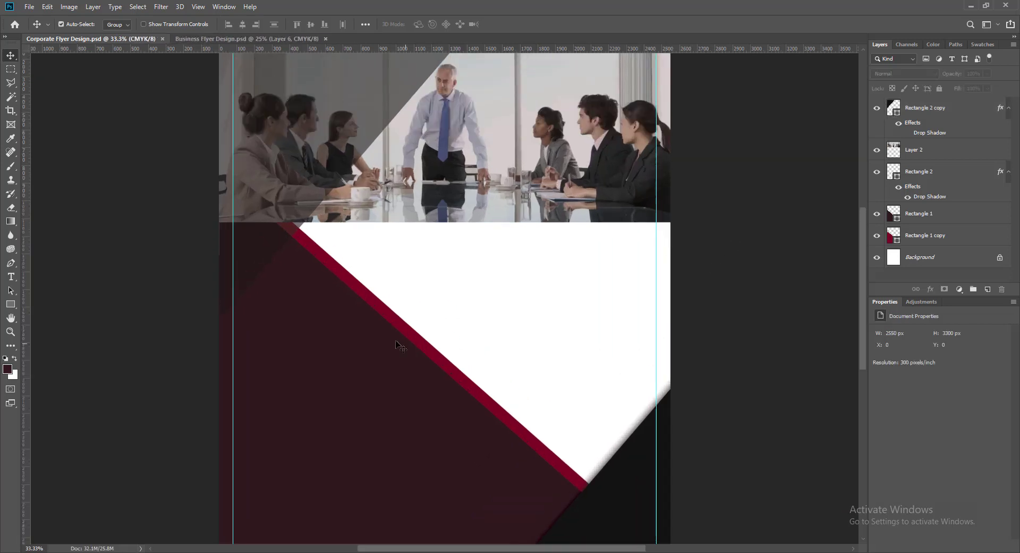
left_click(248, 250)
key("Left")
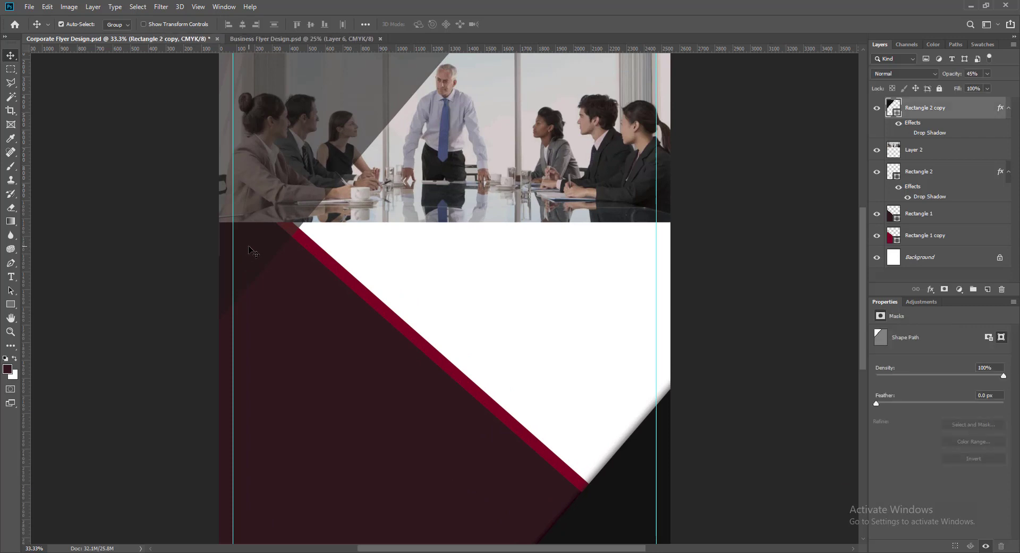
key("Left")
left_click(266, 308)
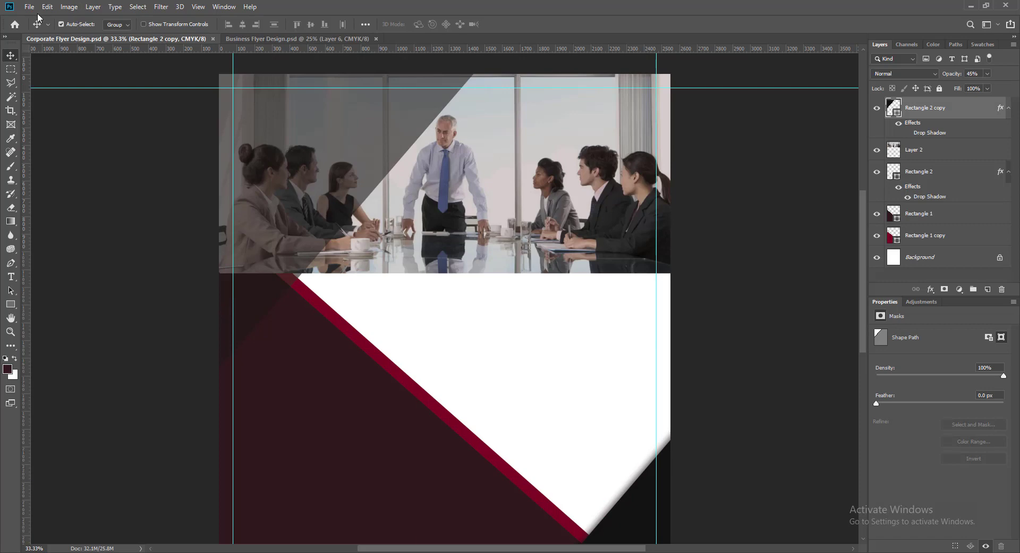
Open the recent file Channel DP.png and bring its hexagonal logo into the corporate flyer as a new layer.
left_click(29, 7)
mouse_move(137, 74)
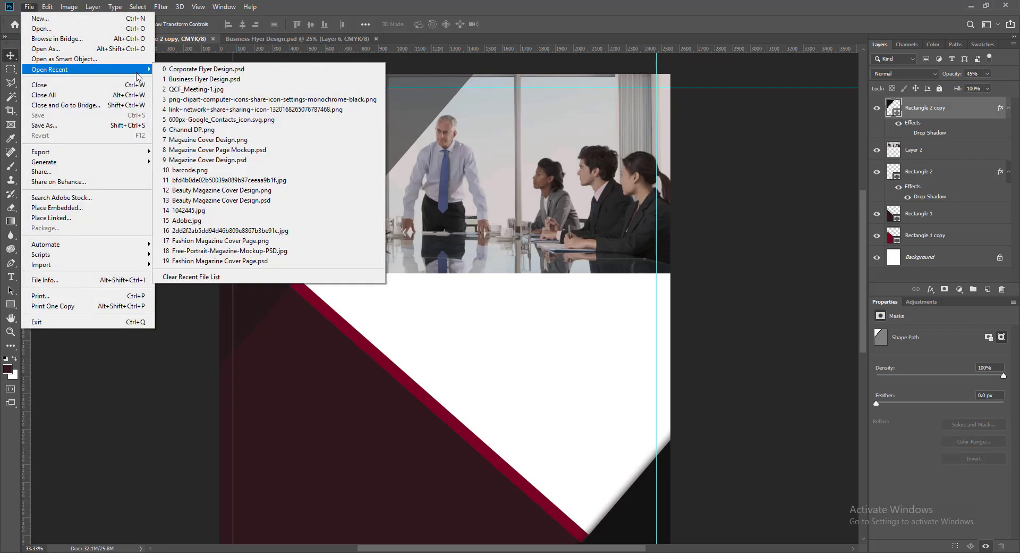
left_click(191, 130)
left_click_drag(601, 238, 422, 225)
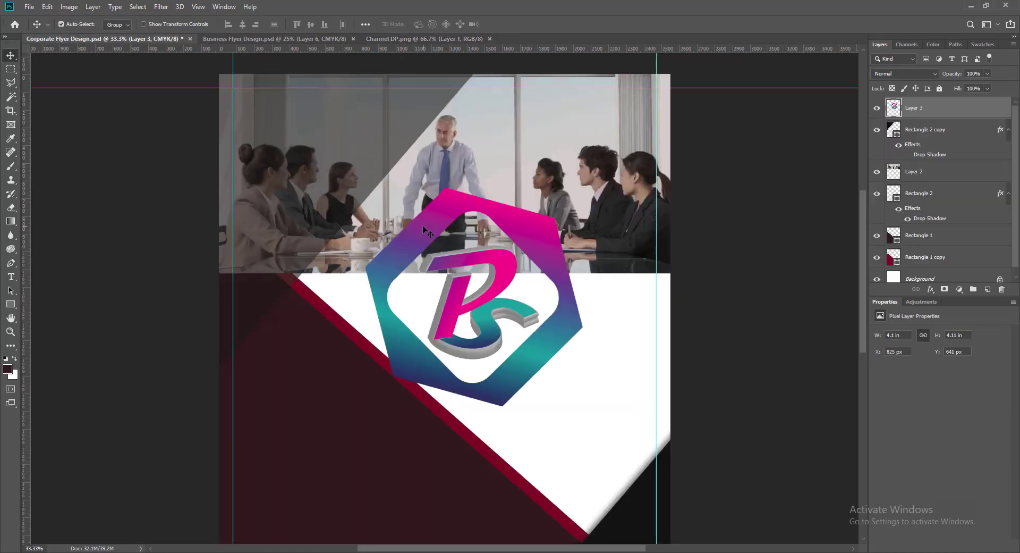
Scale the logo down to about 0.92 in wide and position it at the guides in the photo's upper-left corner.
key("ctrl+t")
left_click_drag(362, 184, 265, 110)
left_click(510, 24)
key("shift+Left")
key("Left")
key("Left")
key("Left")
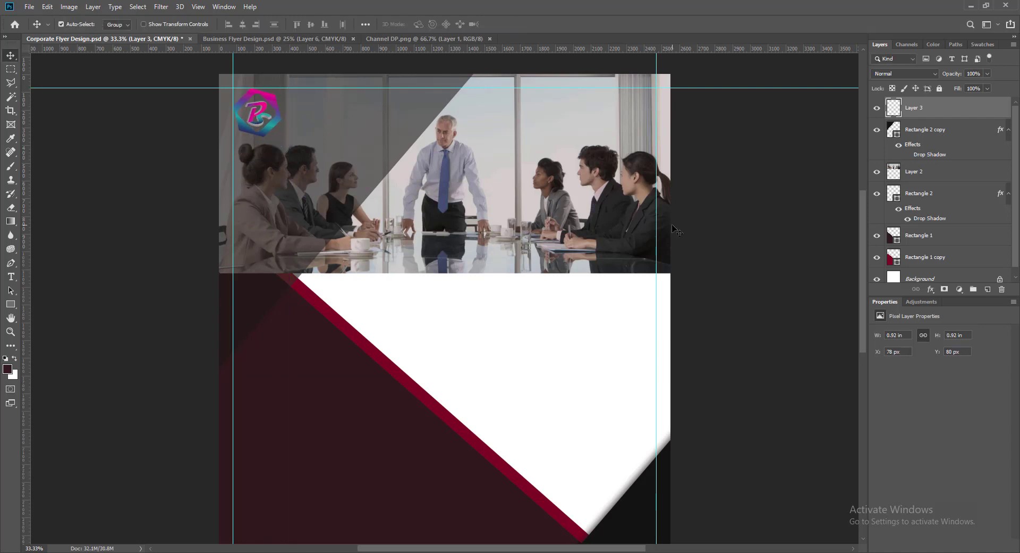
key("Down")
key("Left")
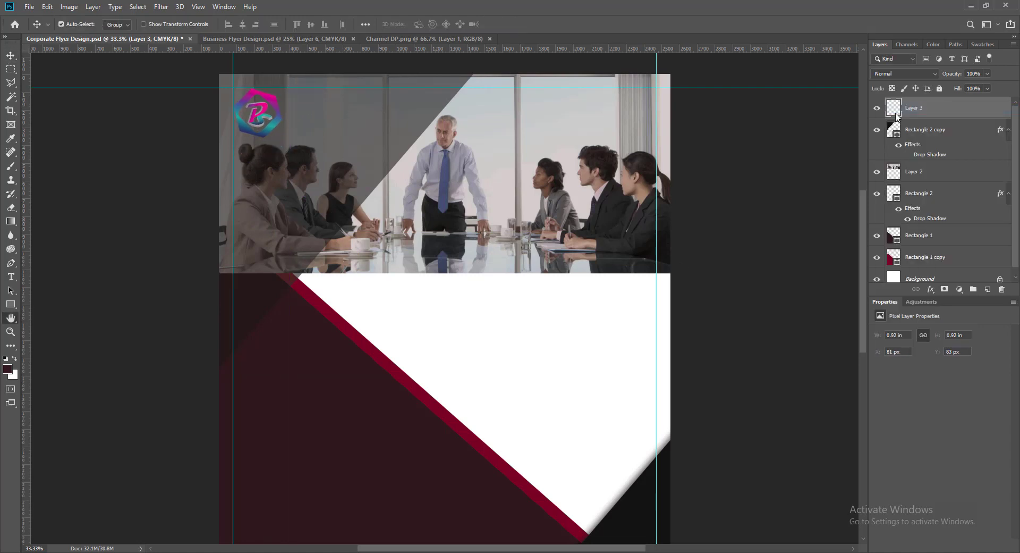
Add a Stroke layer style to the logo and set the stroke color to white.
double_click(894, 108)
left_click(609, 169)
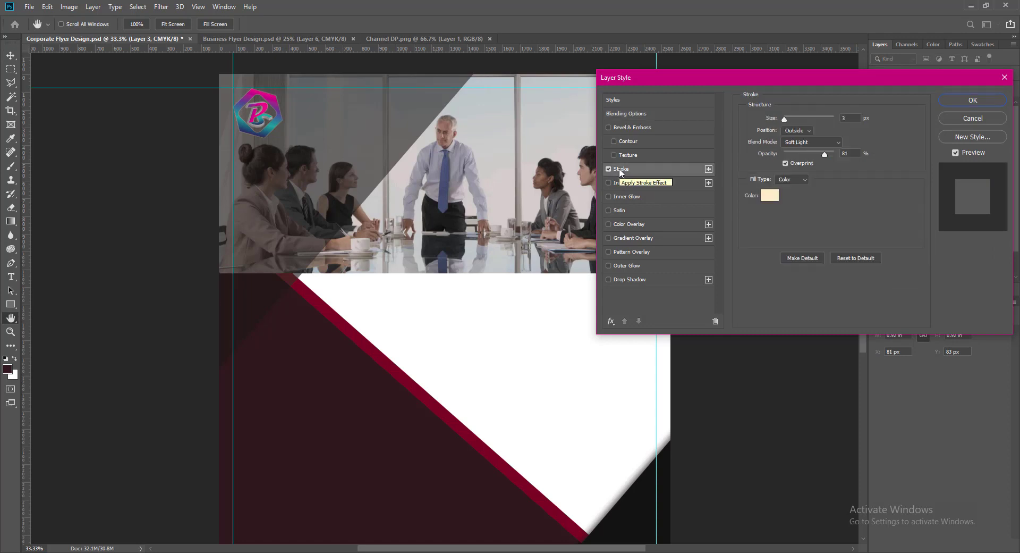
left_click(769, 195)
left_click(541, 154)
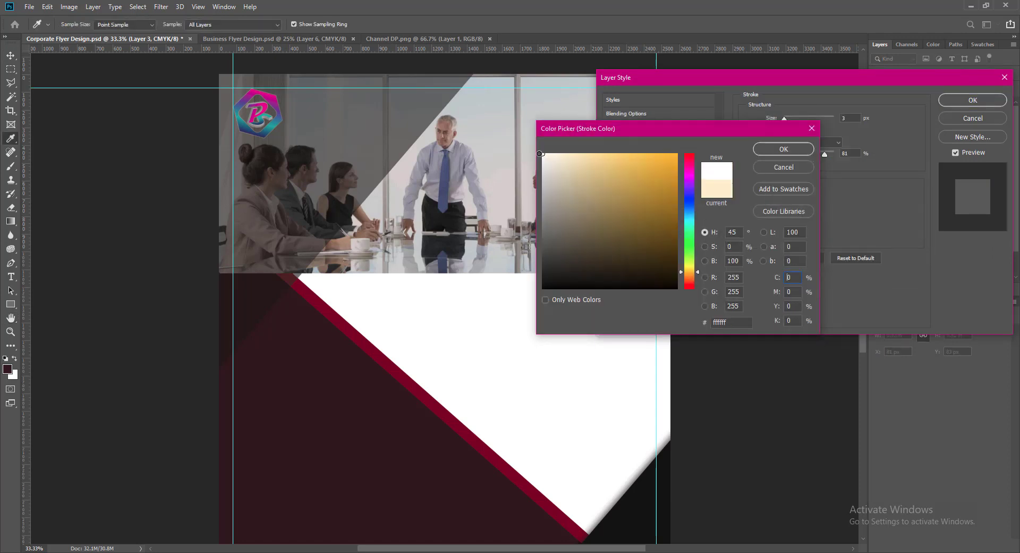
left_click(777, 148)
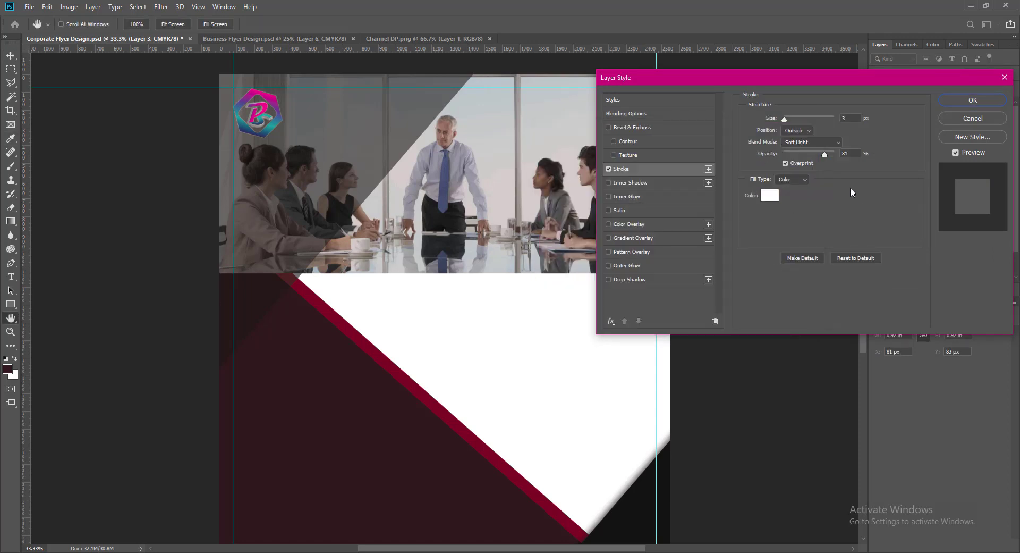
Set the logo stroke to Normal blend mode at 75% opacity, adjust its size, apply the style and save the flyer.
left_click(839, 143)
left_click(791, 151)
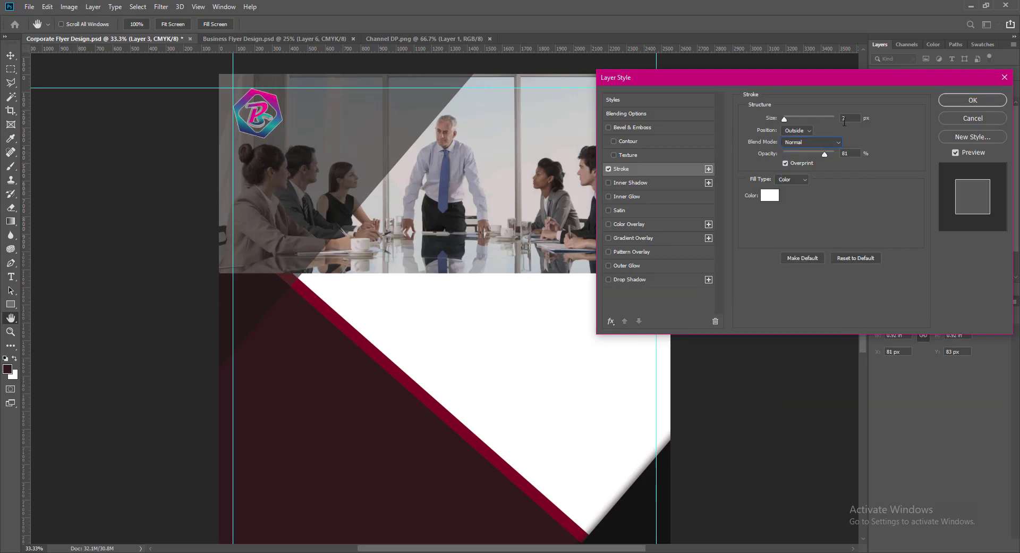
left_click_drag(827, 150, 822, 155)
type("75")
left_click_drag(849, 118, 821, 119)
left_click(962, 100)
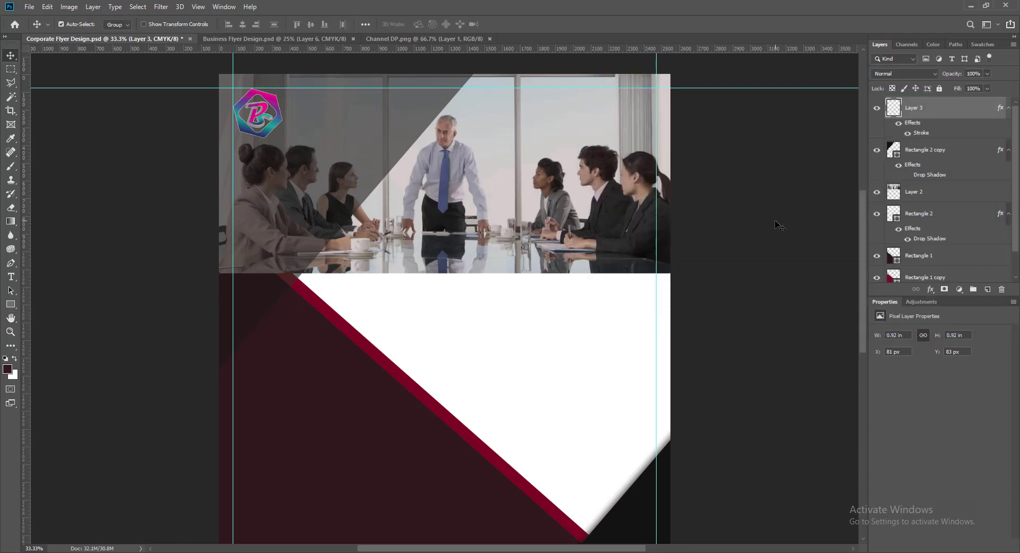
key("ctrl+s")
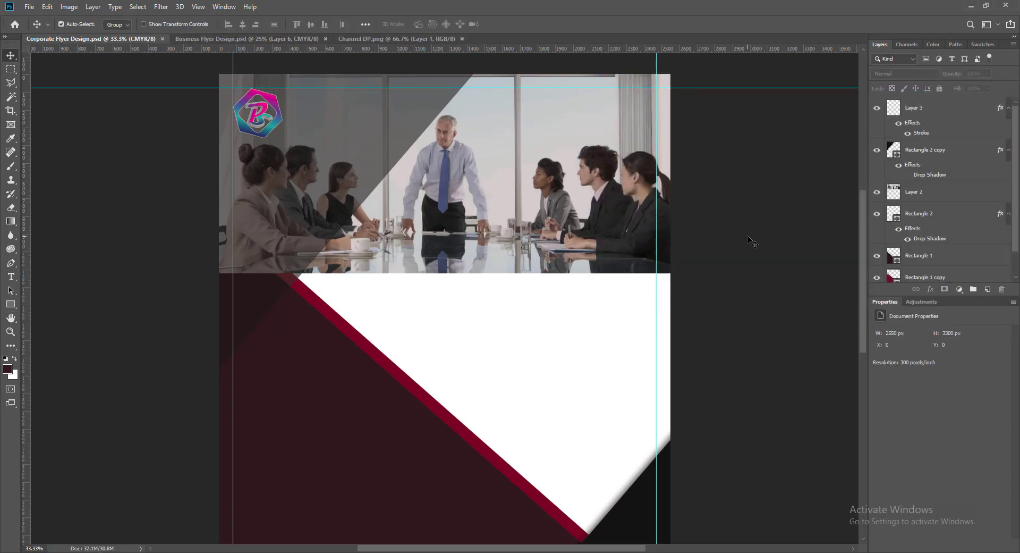
Add the title PIYASTICK beside the logo on a new layer in white 21 pt Bernard MT Condensed.
left_click(988, 289)
key("t")
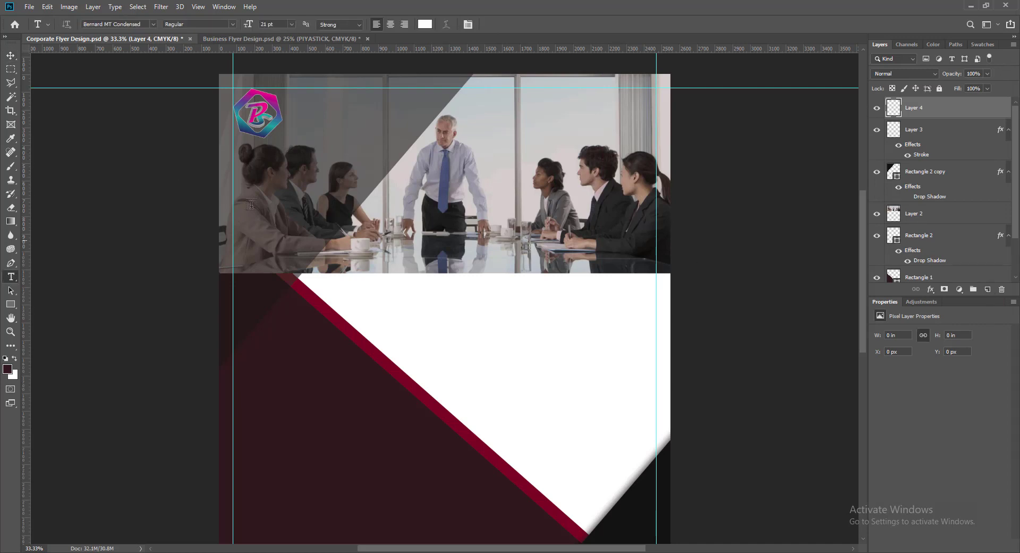
left_click(294, 109)
type("PIYASTICK")
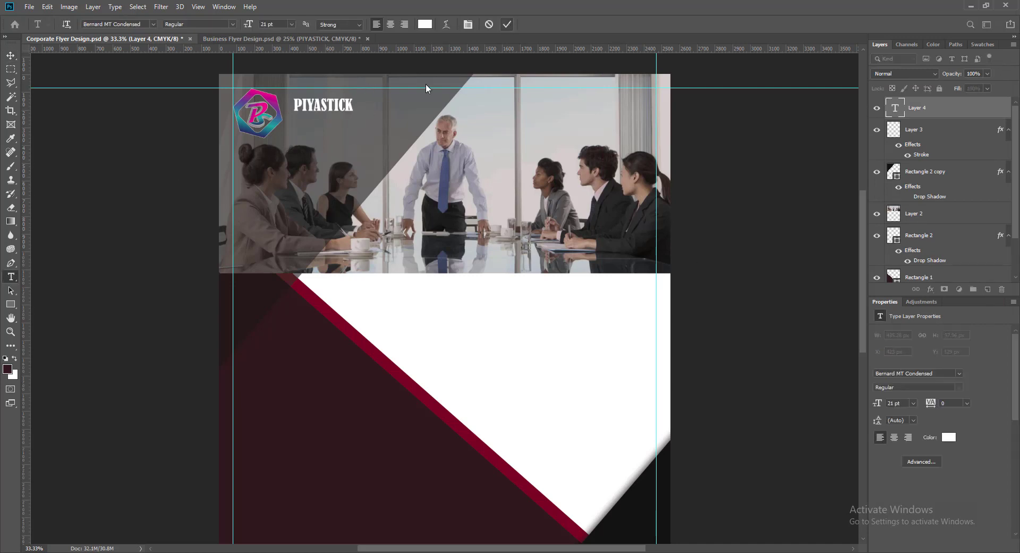
Enable a Drop Shadow layer style on the PIYASTICK title and set its angle to 90°.
right_click(896, 107)
left_click(917, 113)
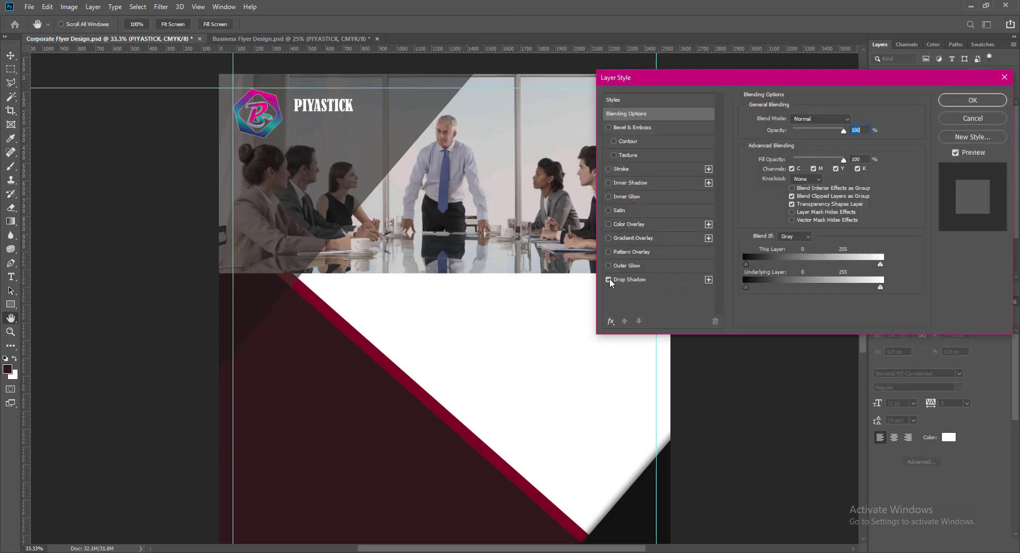
left_click(609, 279)
left_click(627, 279)
left_click(782, 151)
type("90")
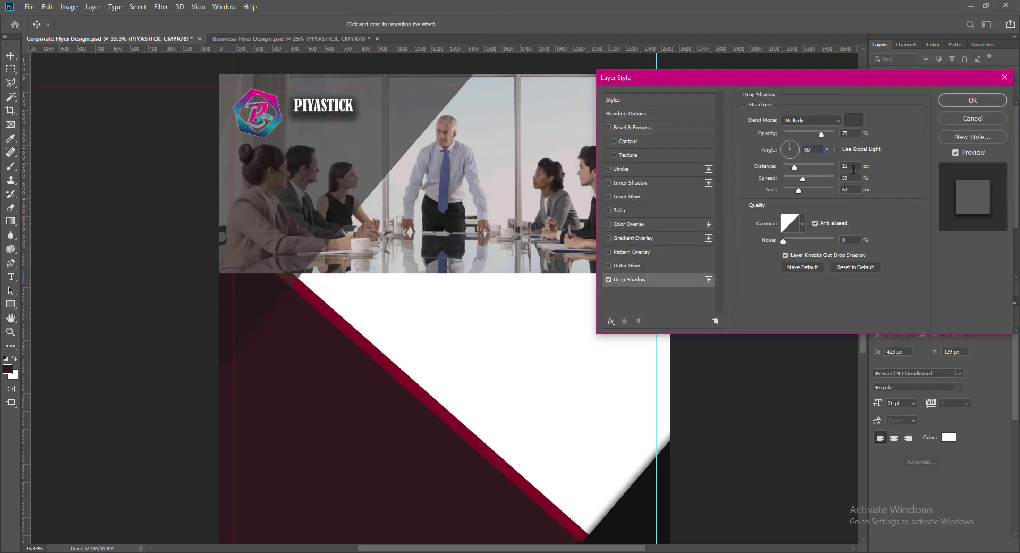
Set the title's shadow to 6 px distance, 9% spread, 9 px size and black color, and apply the style.
type("6")
key("Tab")
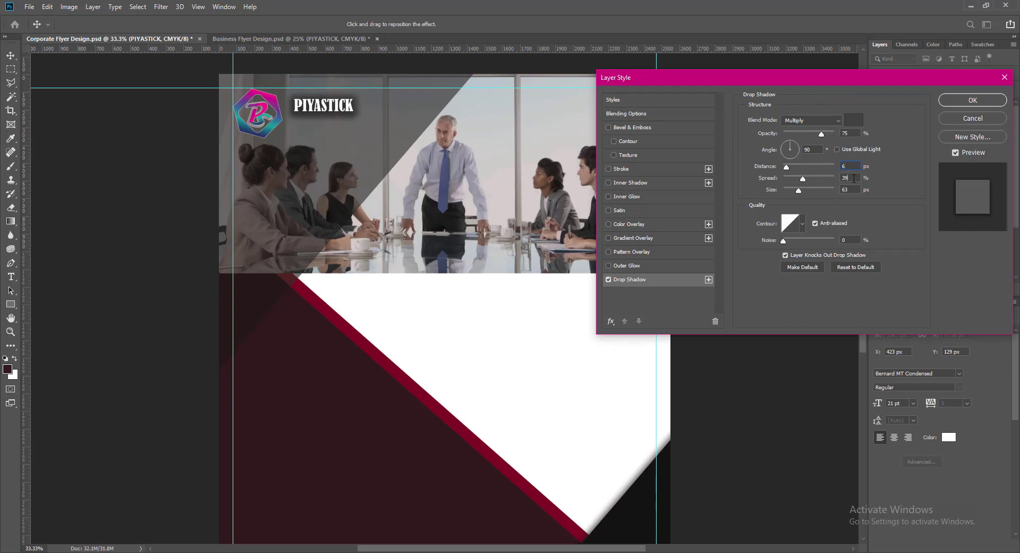
type("9")
key("Tab")
type("9")
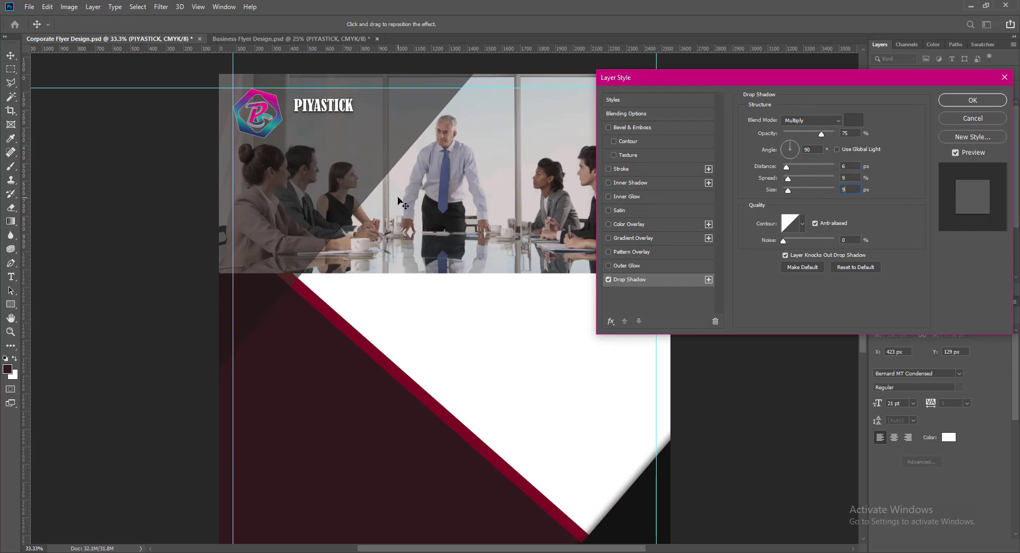
left_click(854, 121)
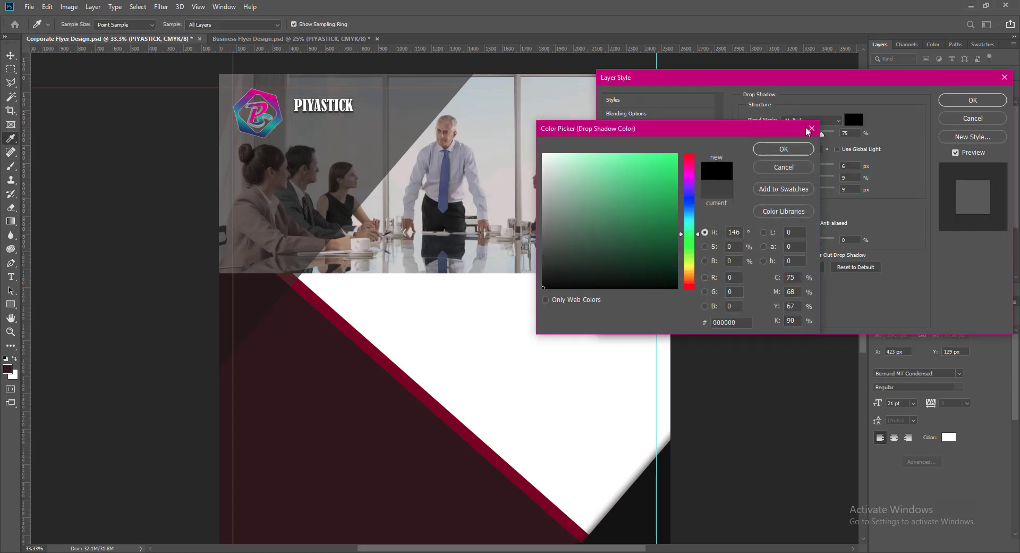
key("Return")
left_click(986, 102)
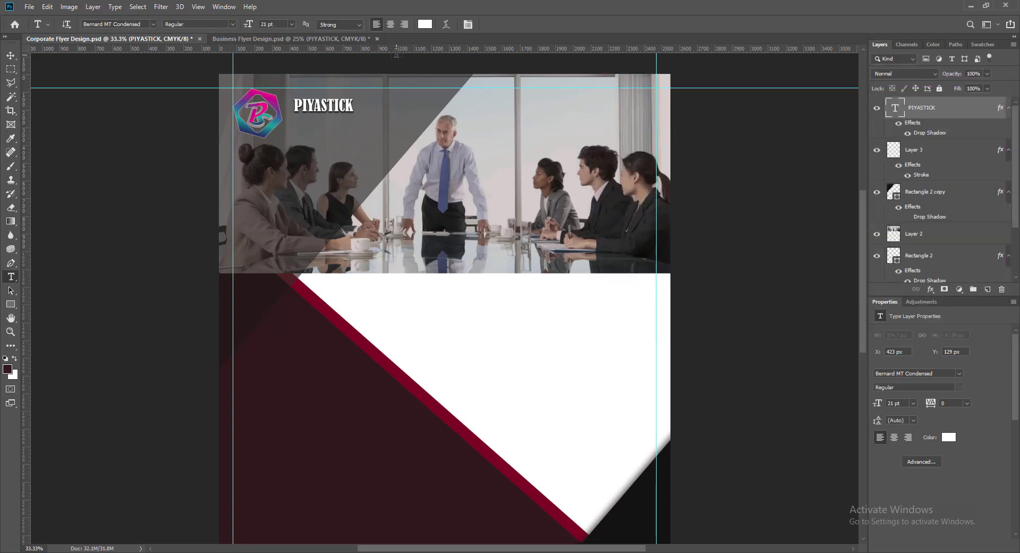
Move the PIYASTICK title slightly closer to the logo and place a duplicate of it directly below.
key("v")
left_click_drag(310, 110, 303, 110)
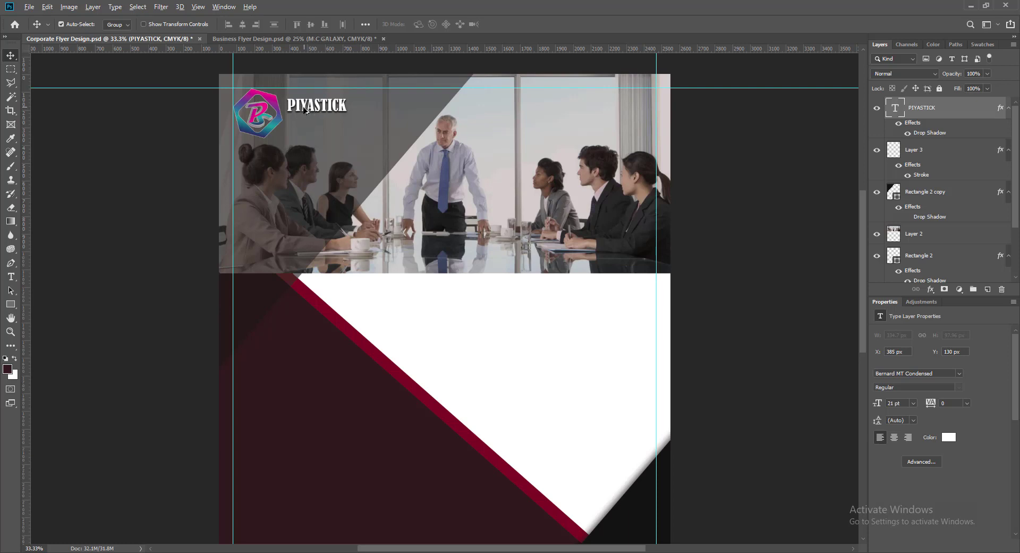
left_click_drag(306, 110, 306, 129, "alt")
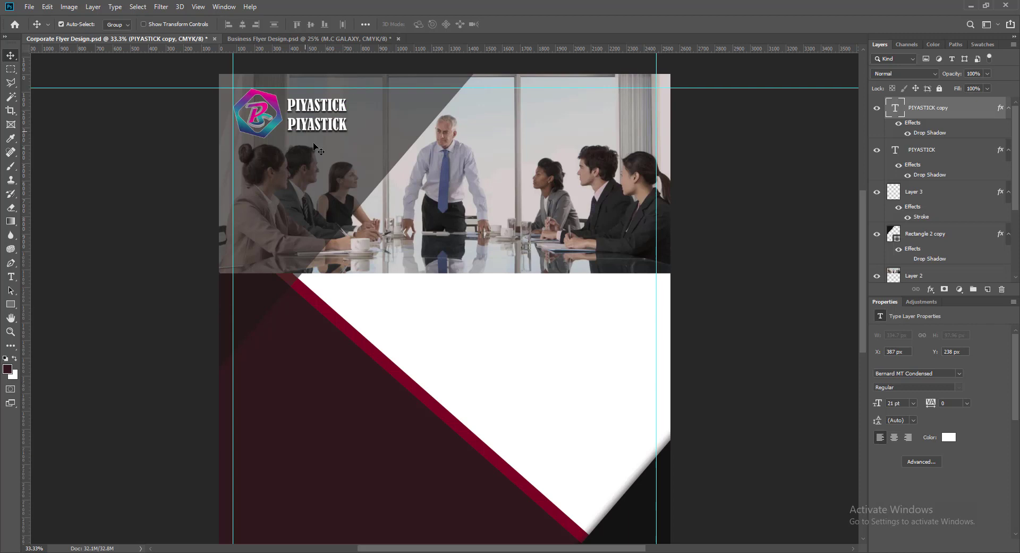
Replace the duplicate title's text with M.C GALAXY in magenta 28 pt Cooper Black.
double_click(896, 110)
type("M.C GALAXY")
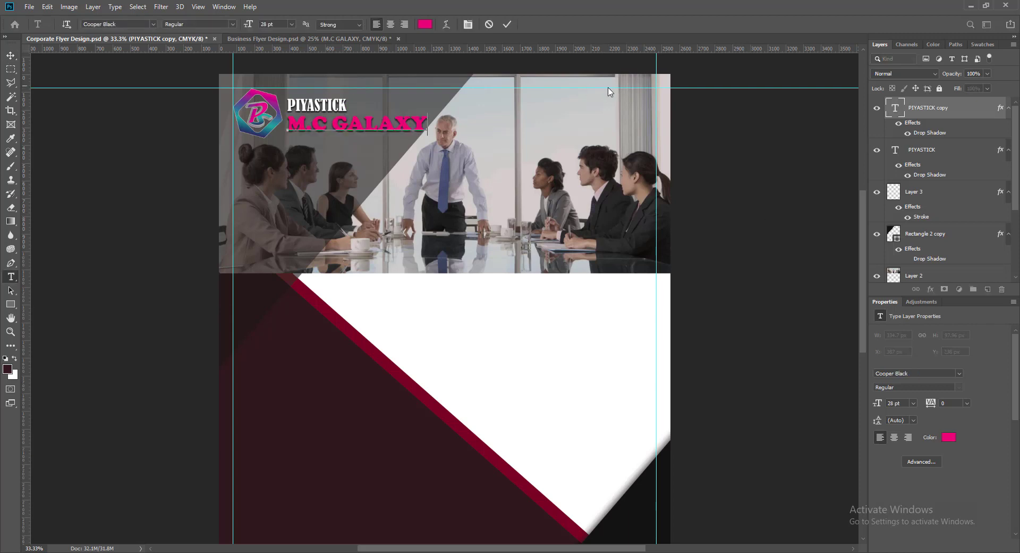
left_click(508, 23)
key("v")
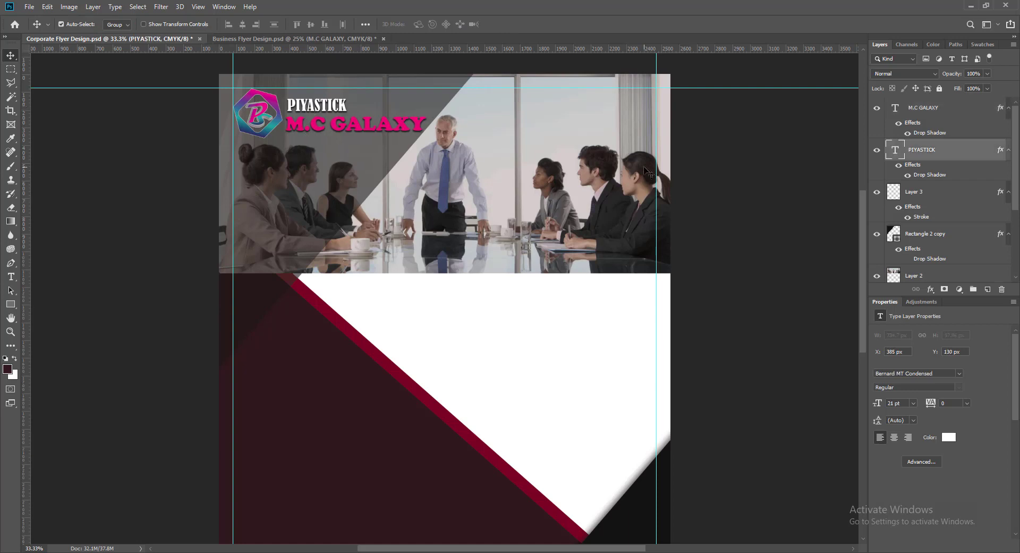
Nudge the PIYASTICK and M.C GALAXY lines slightly into alignment beside the logo and deselect them.
left_click(306, 108)
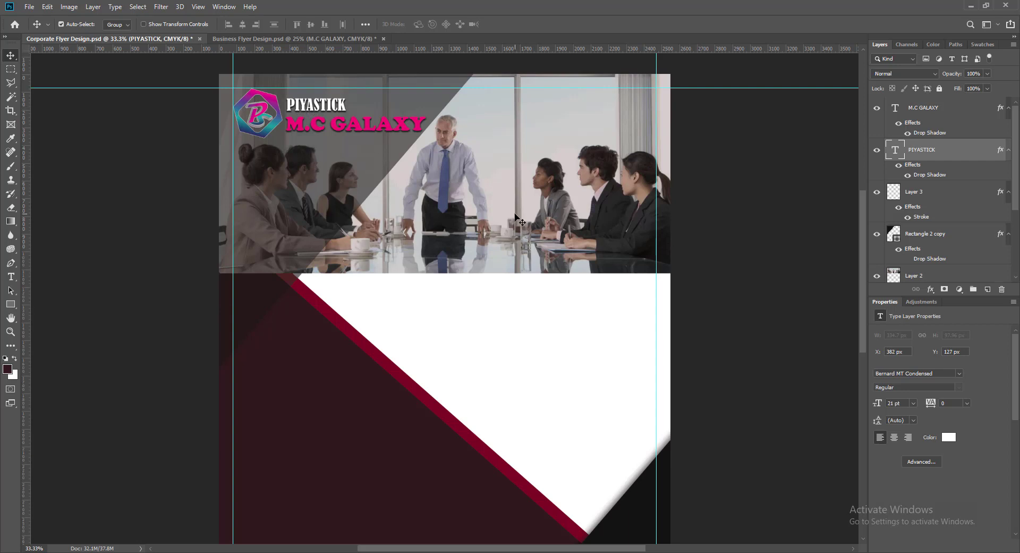
left_click(297, 130)
key("shift+Up")
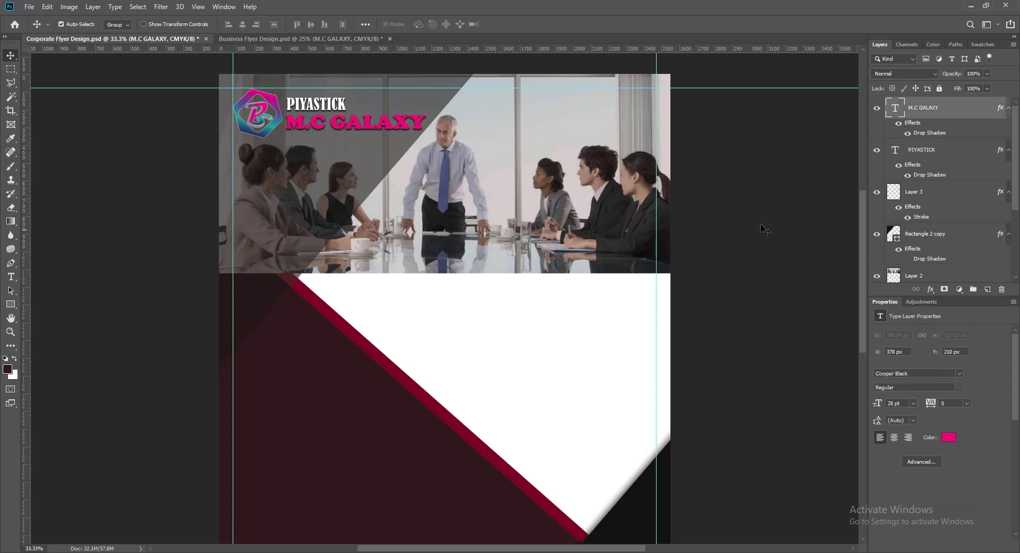
left_click(762, 228)
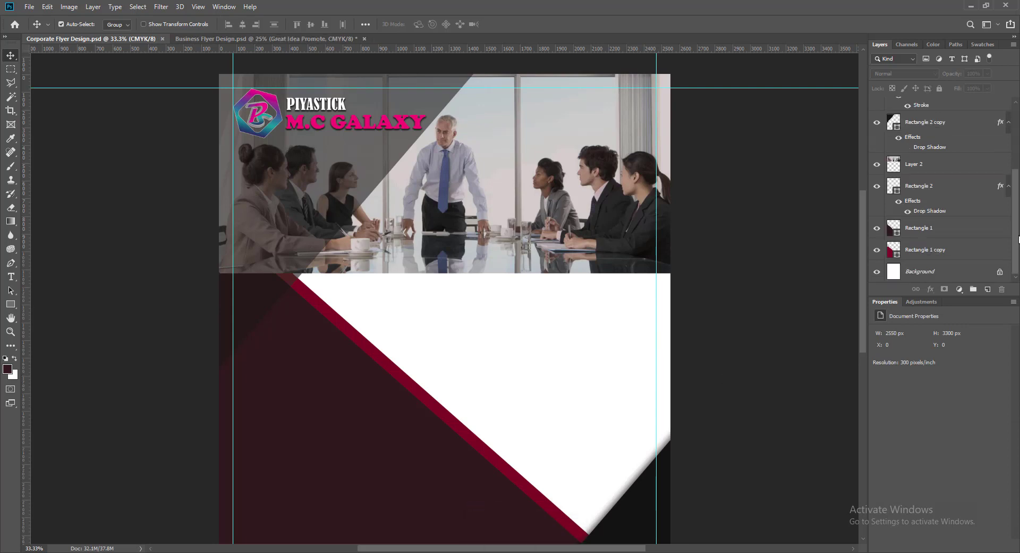
Add the tagline "Great Idea Promote" below M.C GALAXY on a new layer in white 16 pt Berlin Sans FB Demi Bold.
left_click(987, 290)
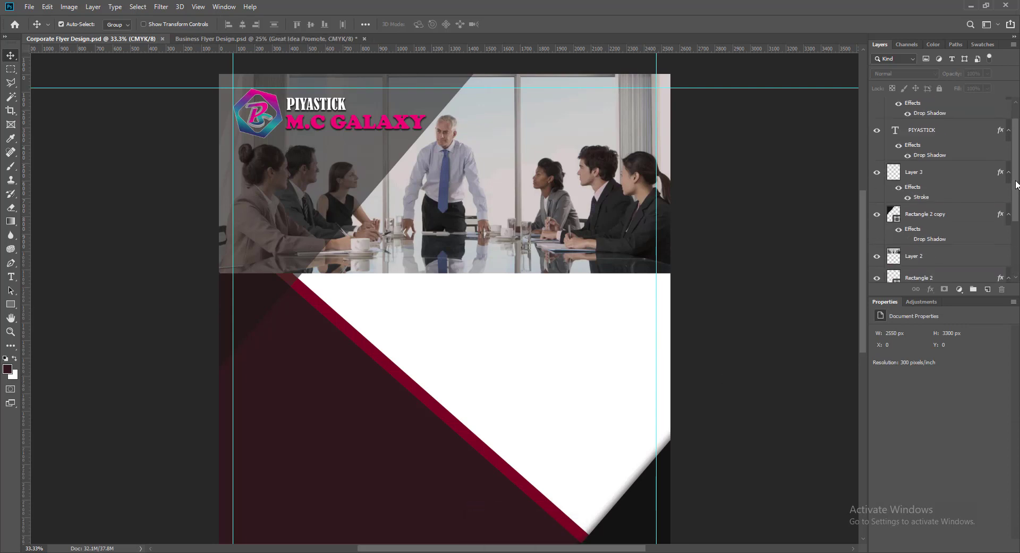
key("t")
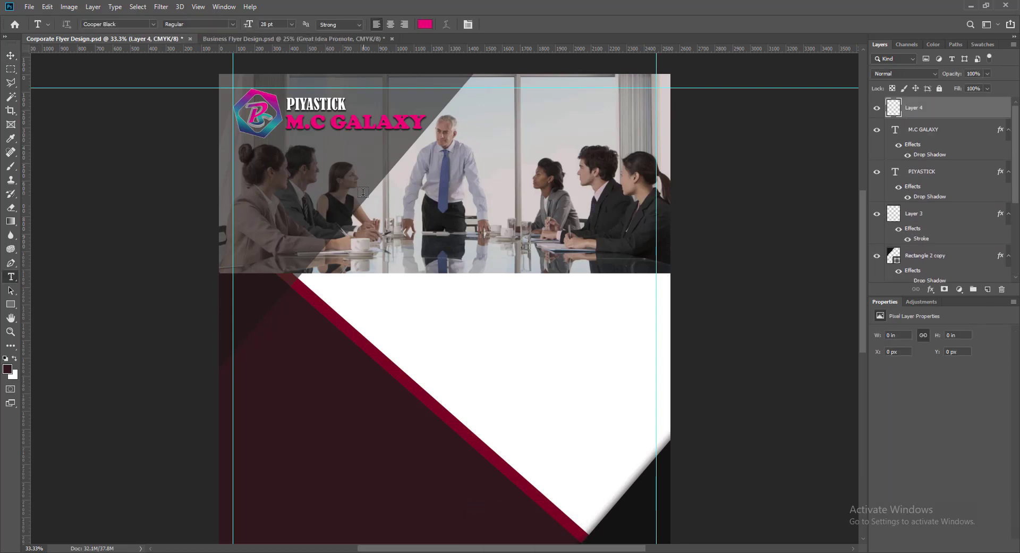
left_click(284, 159)
type("Great Idea Promote")
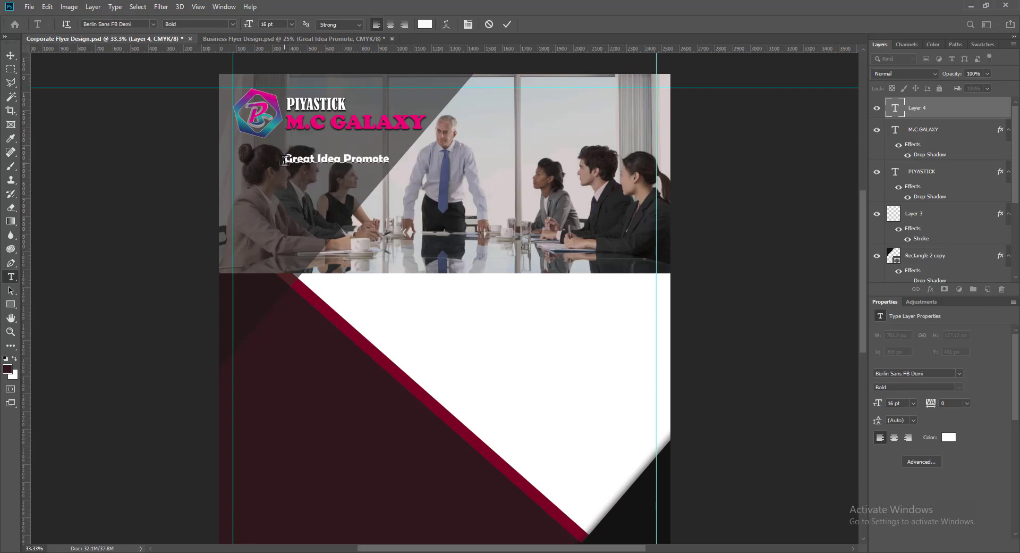
left_click(507, 25)
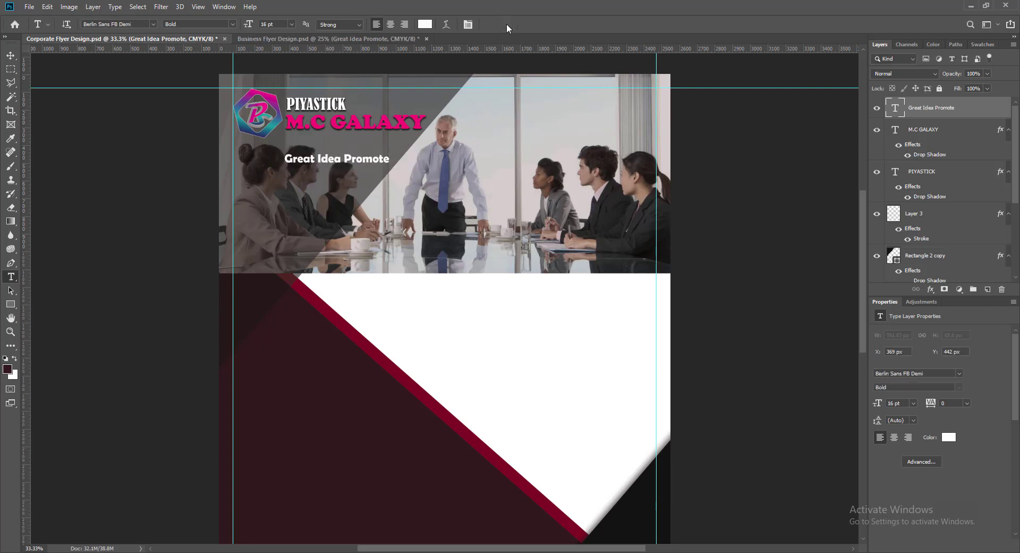
Reduce the tagline's font size to 14 pt.
double_click(895, 108)
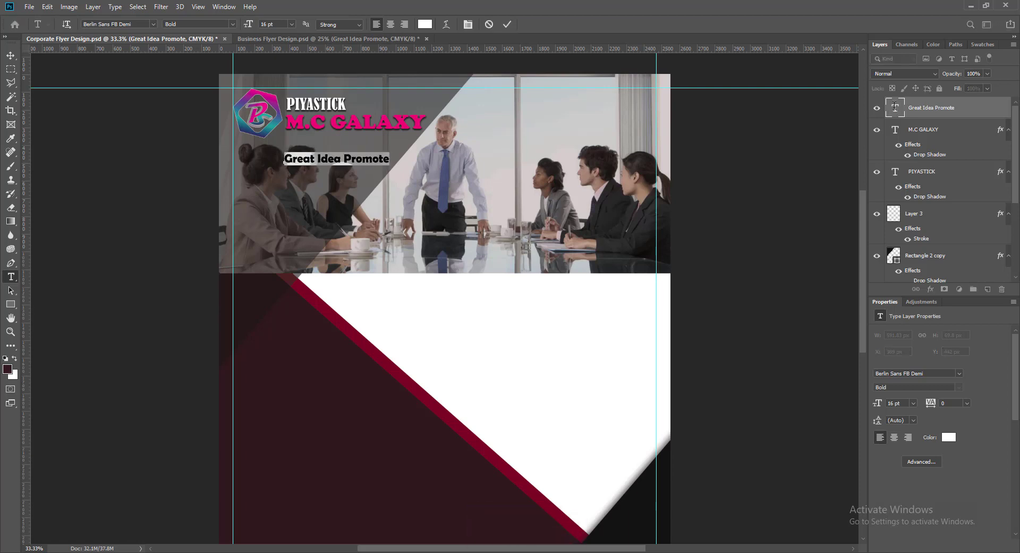
left_click(291, 24)
left_click(271, 89)
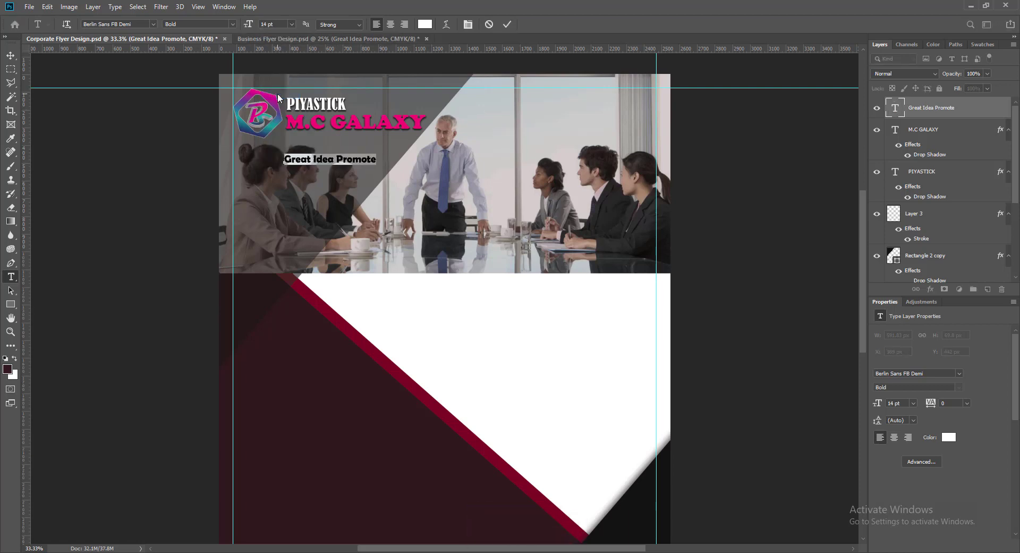
left_click(508, 25)
left_click(10, 57)
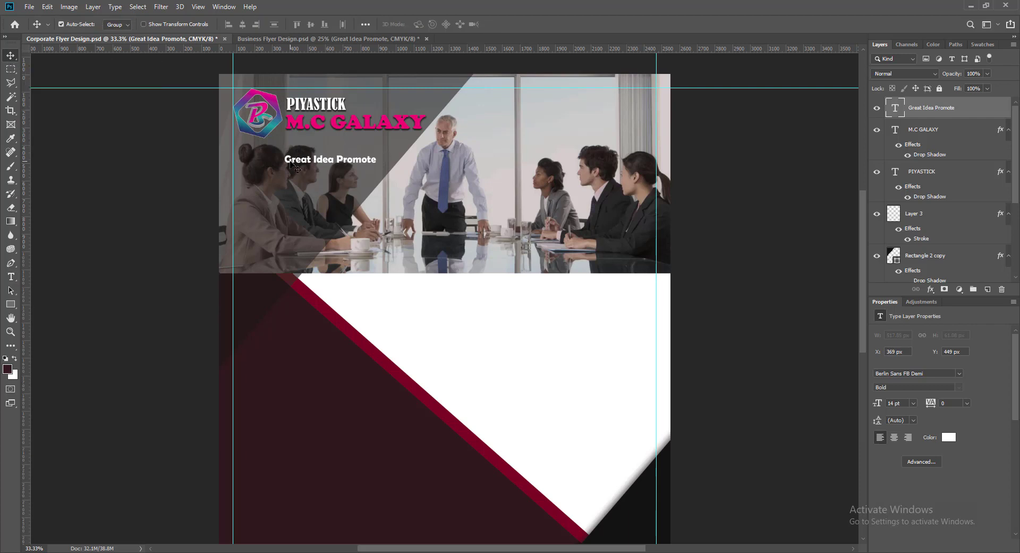
Nudge the "Great Idea Promote" tagline to about X 231 px, Y 449 px, beneath the logo and company name.
key("shift+Up")
key("shift+Up")
key("shift+Up")
key("shift+Up")
key("shift+Up")
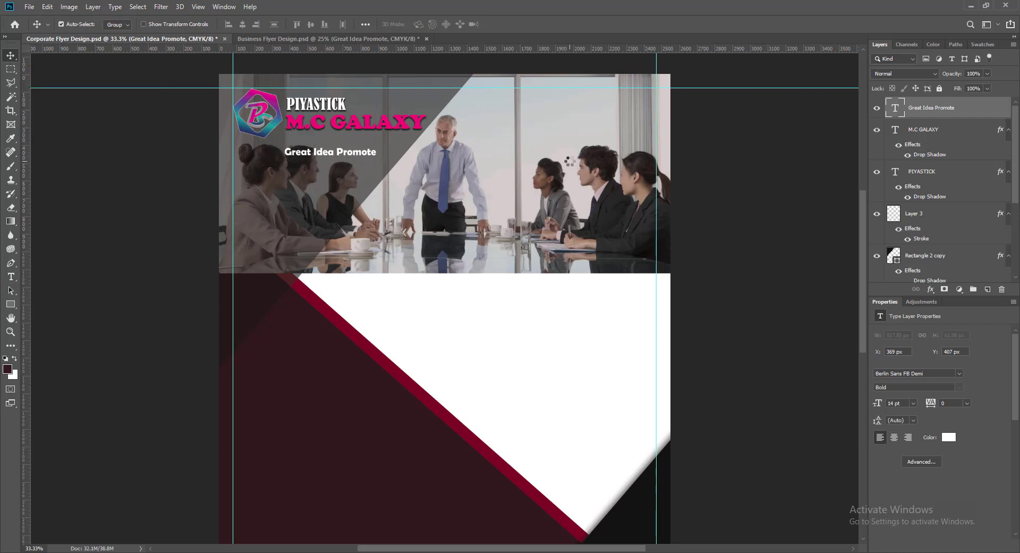
key("shift+Down")
key("shift+Down")
key("Down")
key("Down")
key("Down")
key("shift+Left")
key("shift+Left")
key("shift+Left")
key("Left")
key("Left")
key("Left")
key("Left")
key("Left")
key("Left")
key("Left")
key("Left")
key("Left")
key("Left")
key("Left")
key("Left")
key("Left")
key("Left")
key("Left")
key("Left")
key("Left")
key("Left")
key("Left")
key("Left")
key("Down")
key("Down")
key("Down")
key("Down")
key("Down")
key("Down")
key("Down")
key("Down")
key("Down")
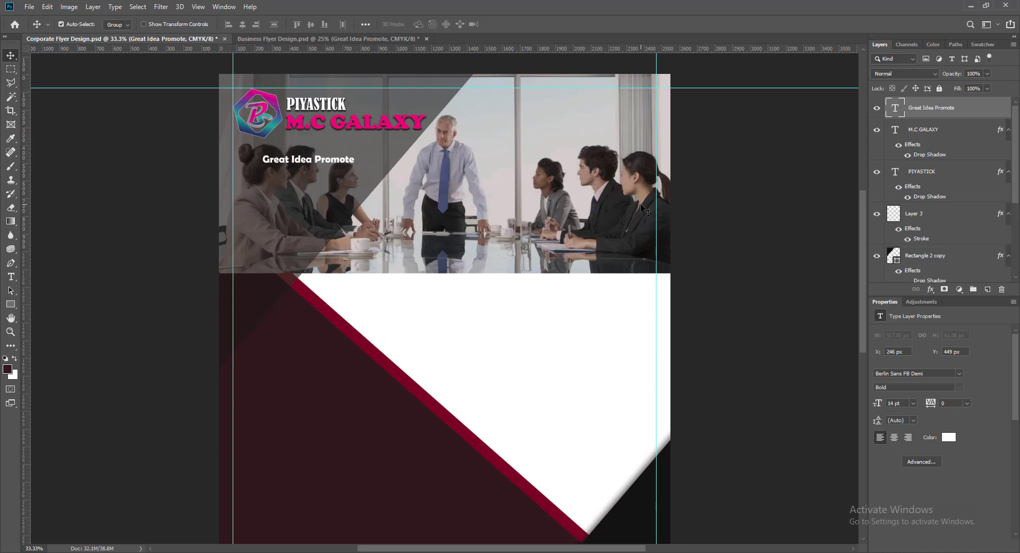
key("Left")
key("Left")
key("Left")
key("Left")
key("Left")
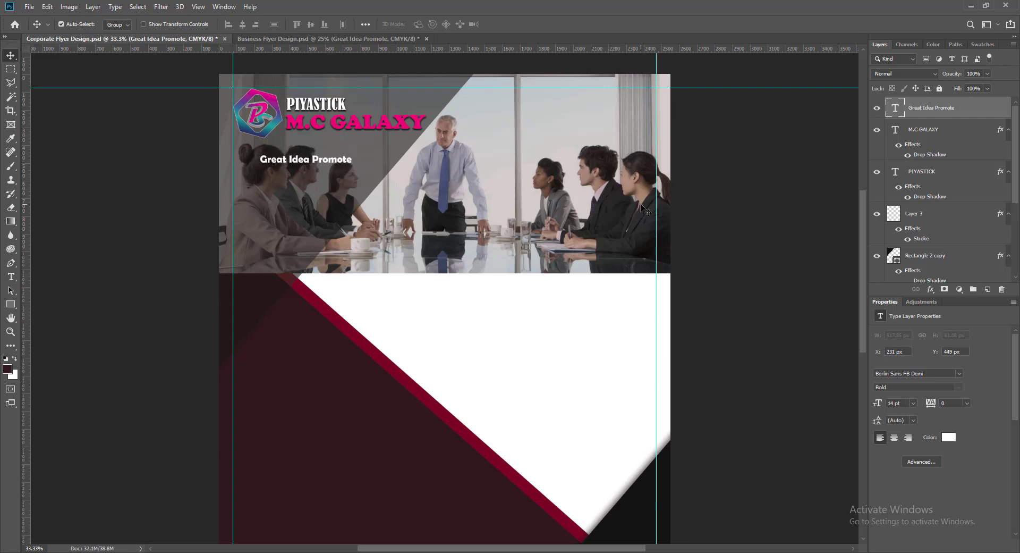
Nudge the "Great Idea Promote" tagline up to about Y 440 px beneath the company name.
key("Up")
key("Up")
key("Up")
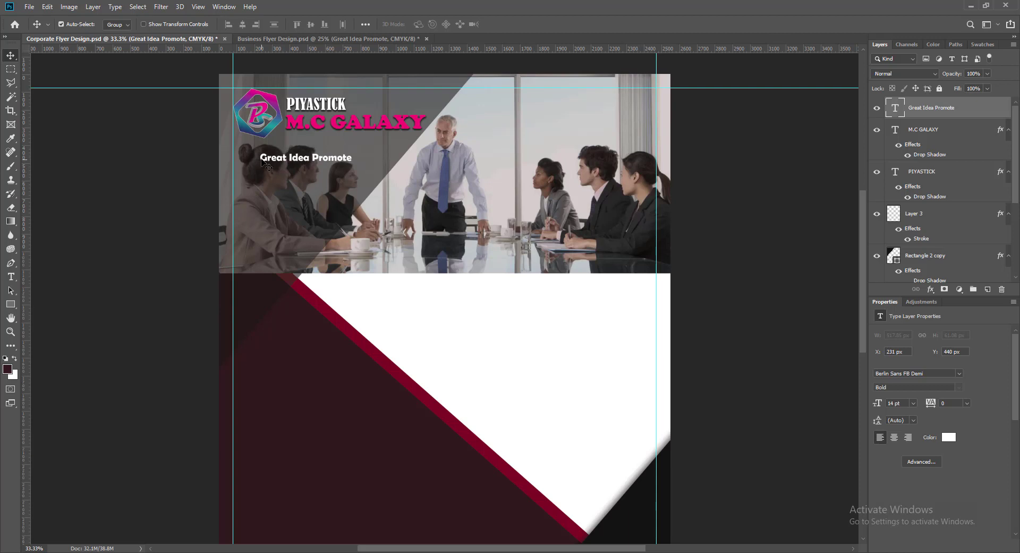
Duplicate the "Great Idea Promote" line and place the copy directly below it at about X 233 px, Y 525 px.
left_click_drag(265, 162, 268, 174)
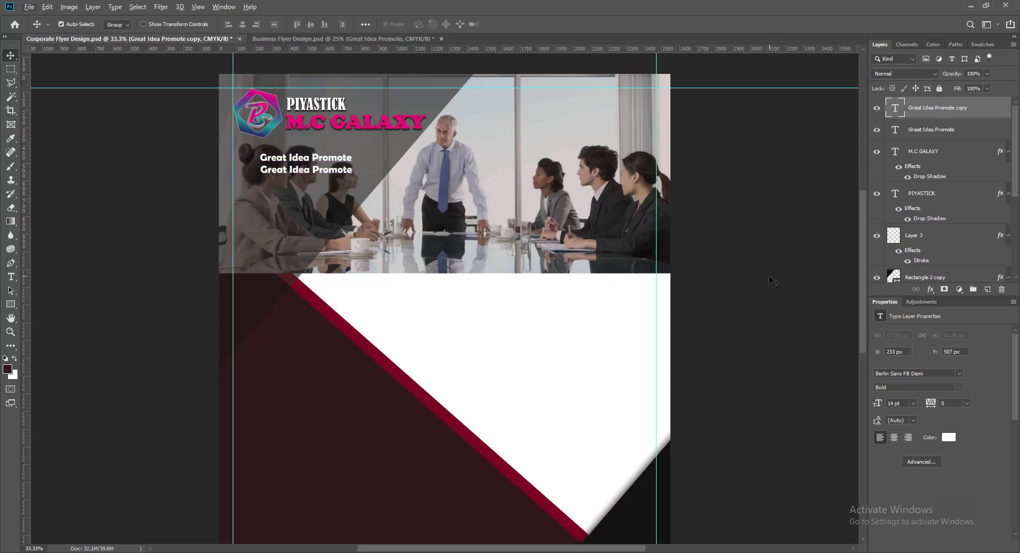
key("Down")
key("Down")
key("Down")
key("Down")
key("Down")
key("Down")
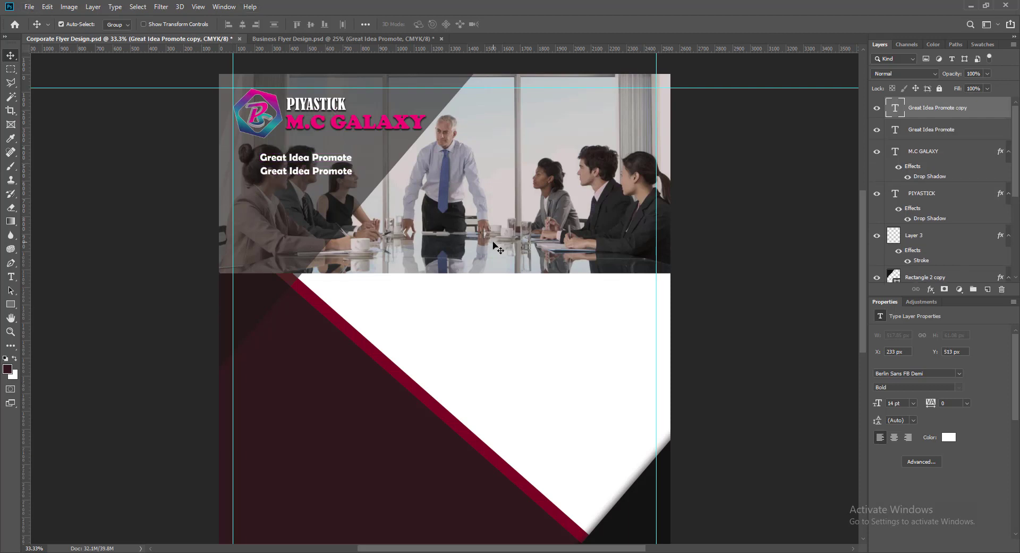
key("Down")
key("Down")
key("Down")
key("Down")
key("Down")
key("Down")
key("Down")
key("Down")
key("Down")
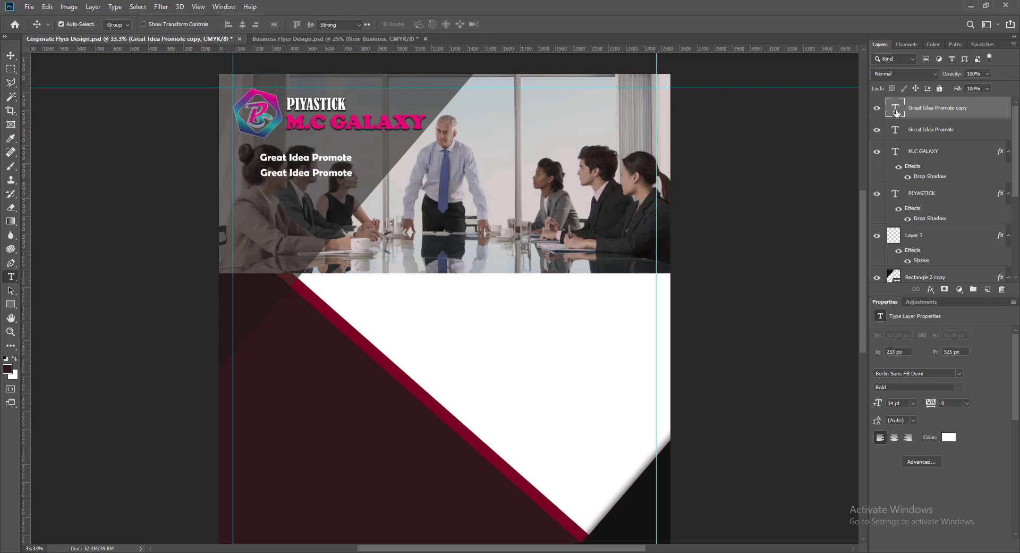
Replace the duplicated tagline's text with "New Business" at 14 pt.
double_click(301, 171)
type("New Business")
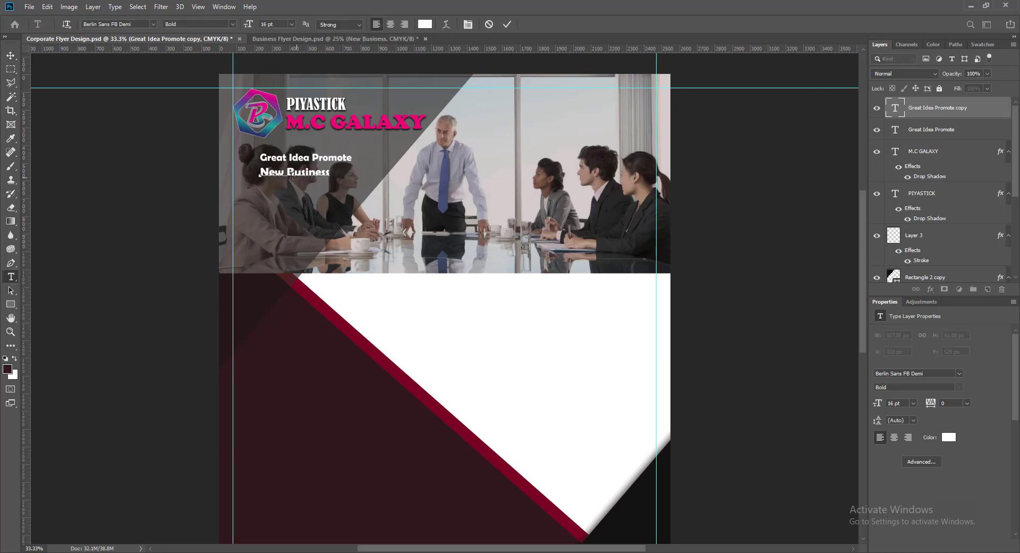
left_click_drag(261, 173, 325, 173)
left_click(291, 24)
left_click(286, 101)
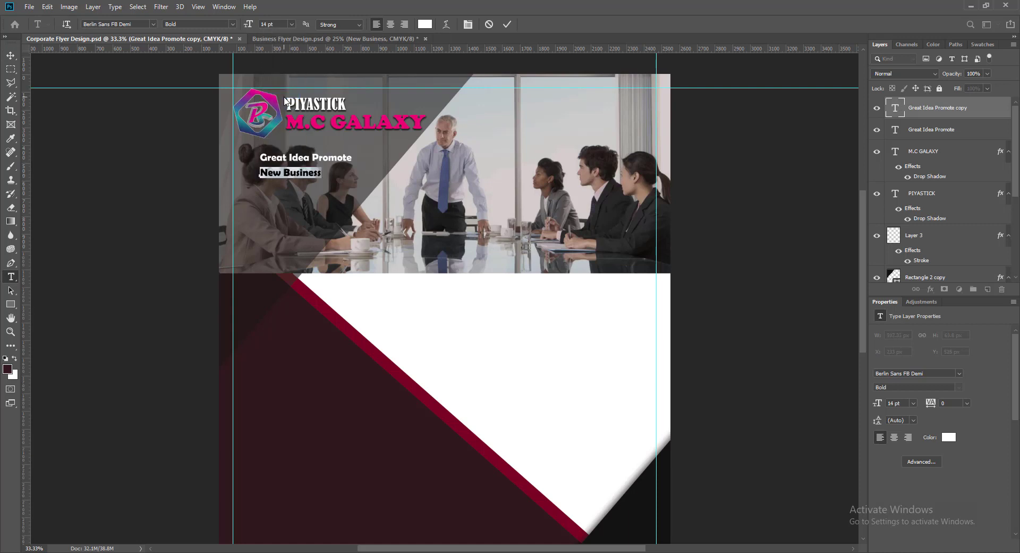
left_click(507, 24)
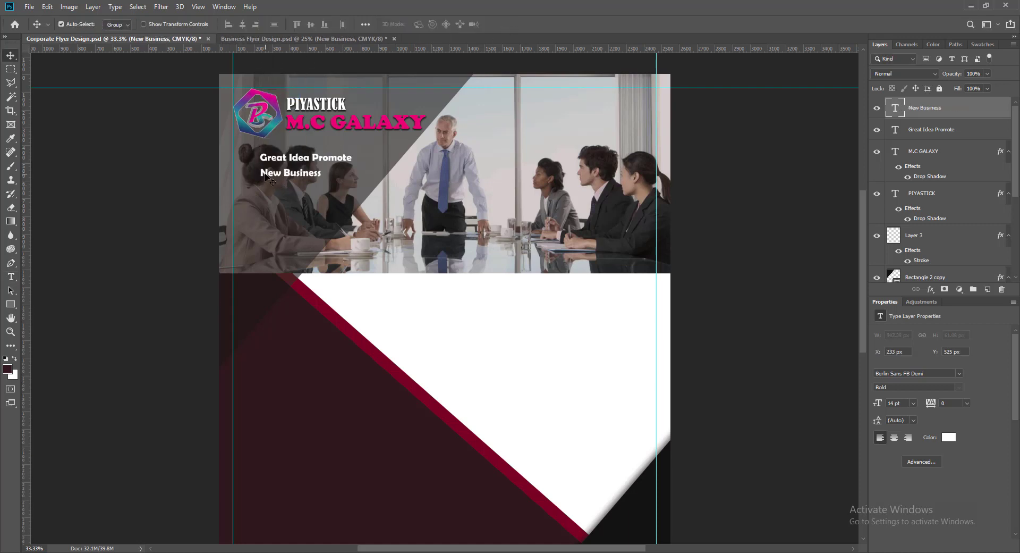
Duplicate the "New Business" line below itself as "Lots Of Benefits" at 14 pt, and save the flyer.
left_click_drag(264, 174, 267, 191)
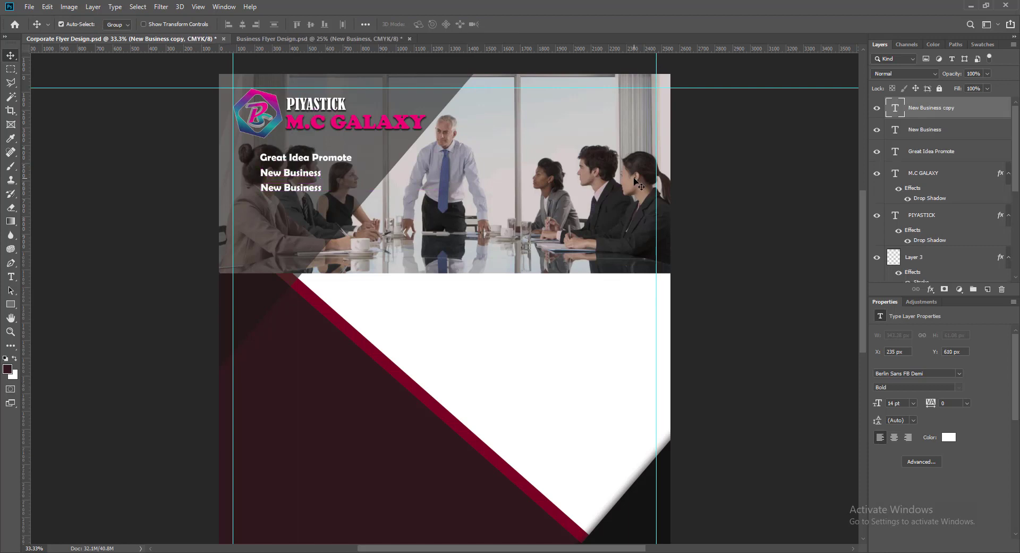
double_click(896, 109)
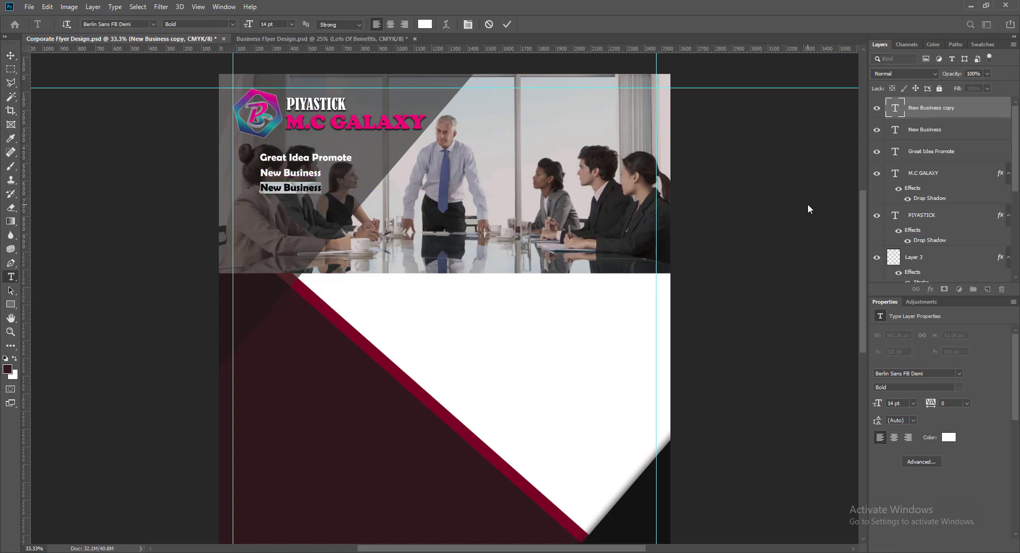
type("Lots Of Benefits")
left_click_drag(259, 185, 343, 187)
left_click(291, 24)
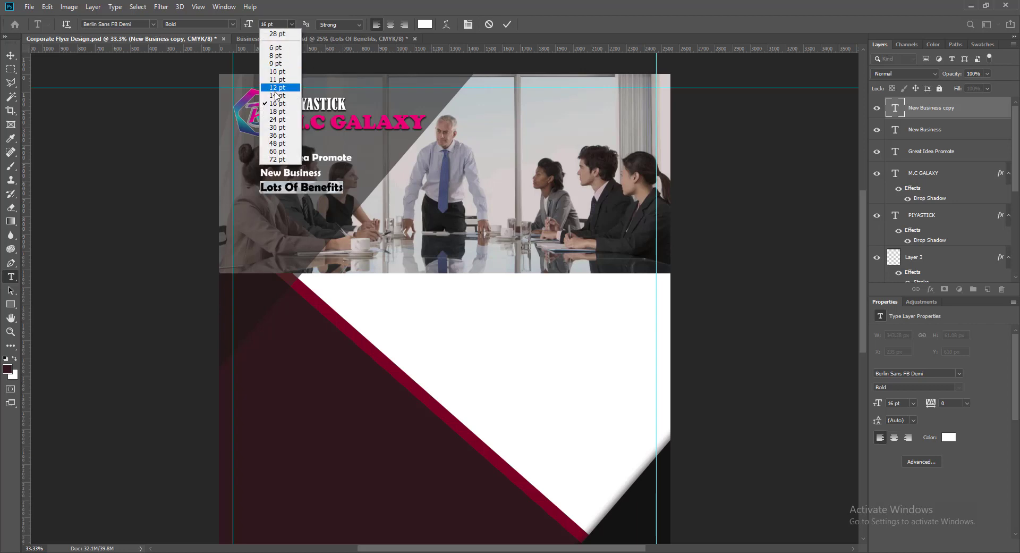
left_click(272, 94)
left_click(508, 25)
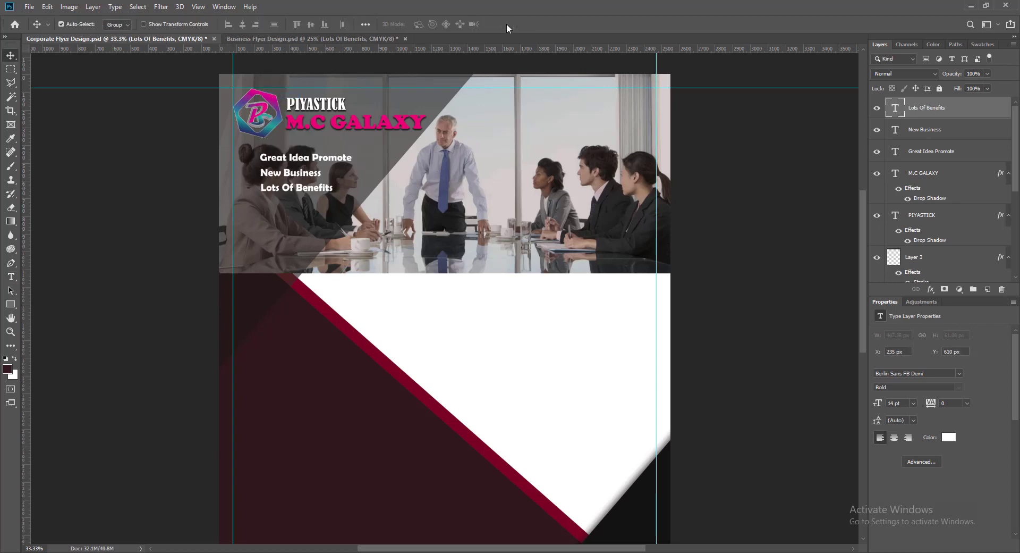
key("ctrl+s")
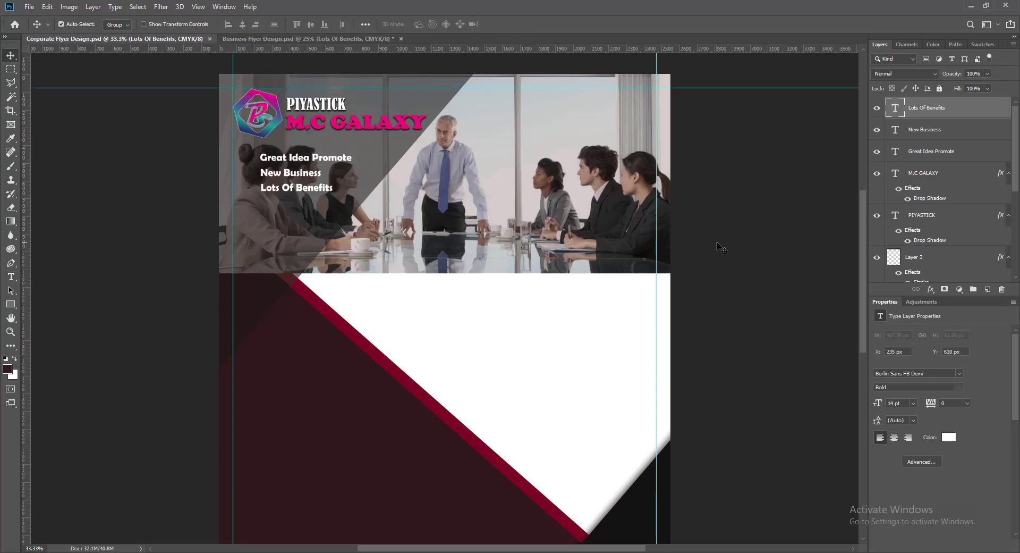
Draw a white check mark custom shape of about 78 by 76 px on a new layer, in front of "Great Idea Promote".
left_click(988, 289)
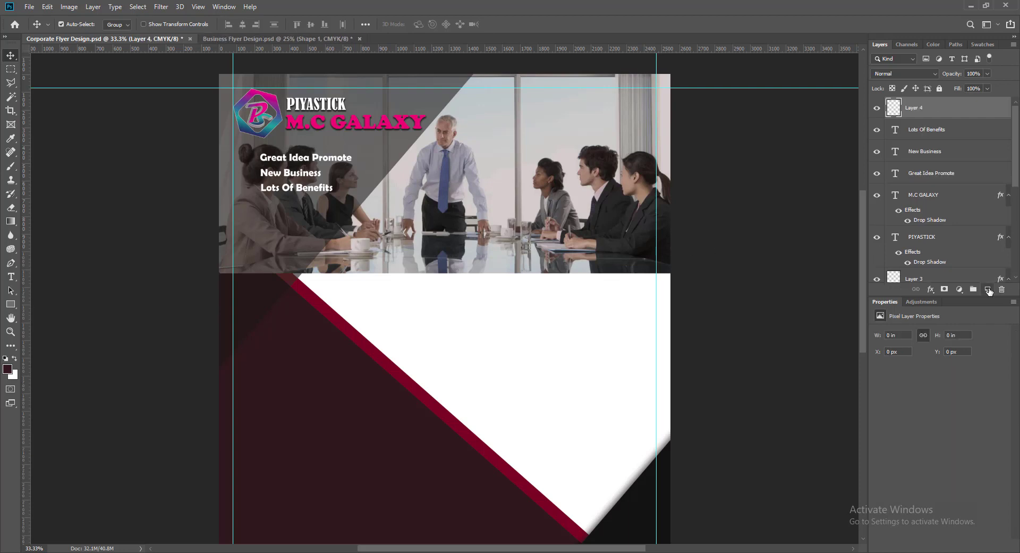
right_click(246, 155)
left_click(309, 12)
right_click(10, 304)
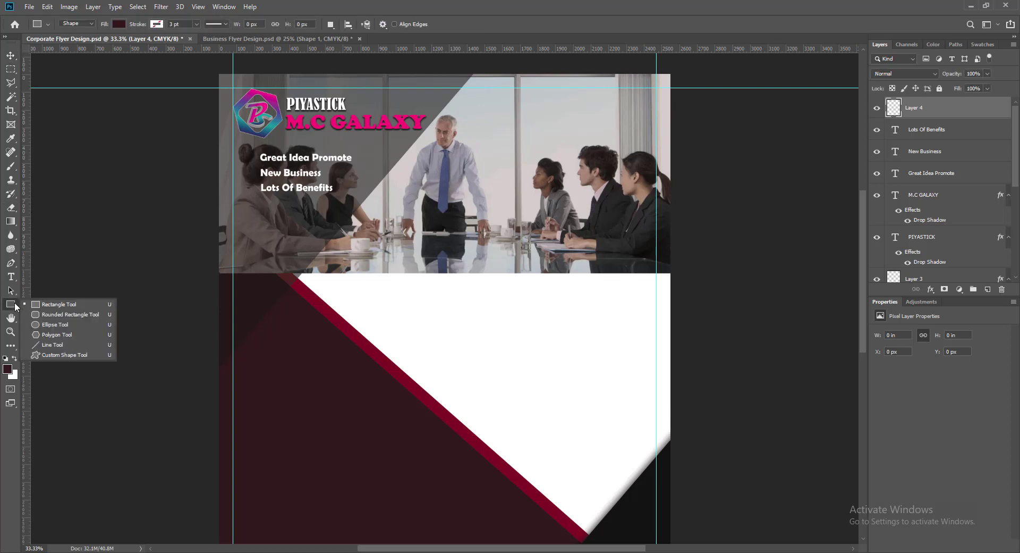
left_click(47, 355)
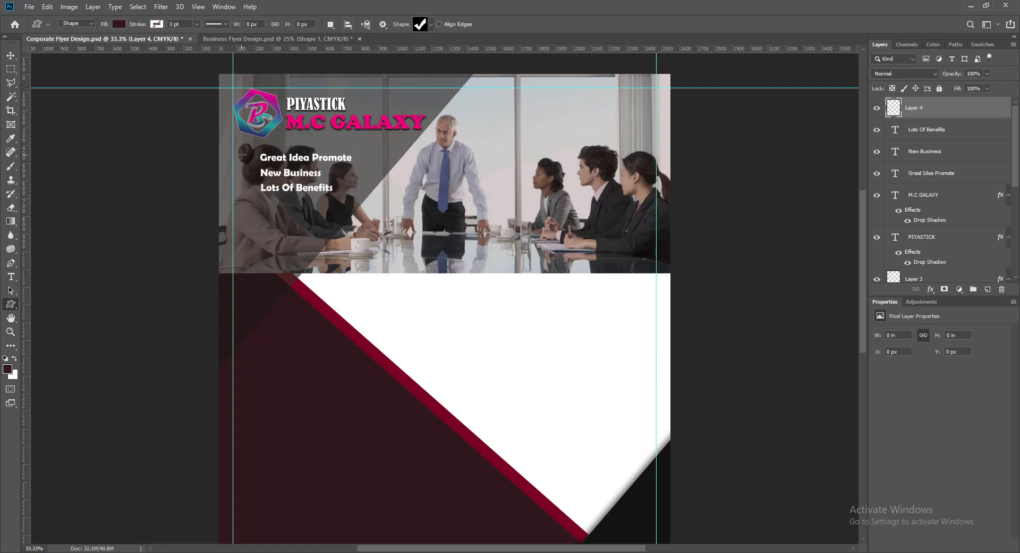
left_click_drag(242, 154, 255, 169)
left_click(119, 24)
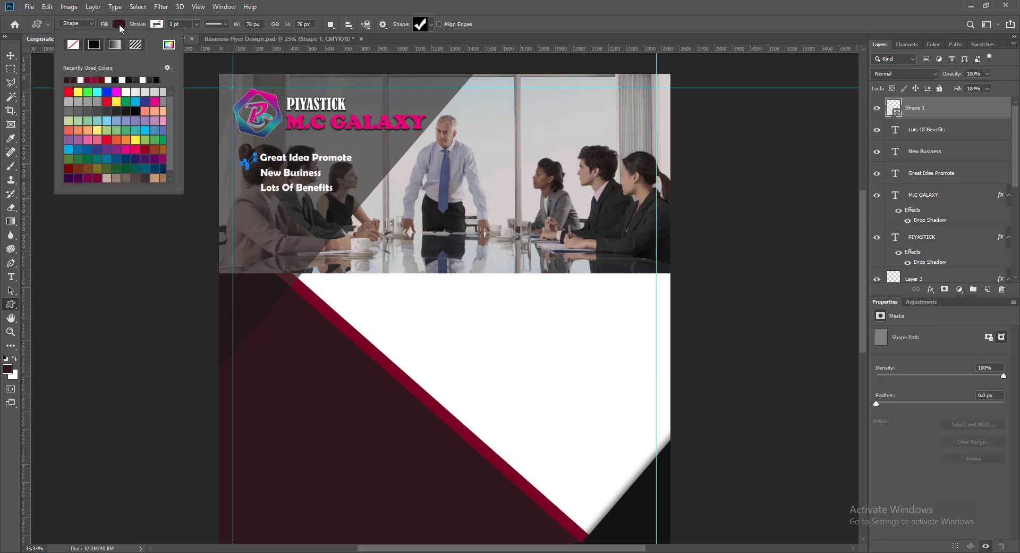
left_click(81, 79)
left_click(11, 55)
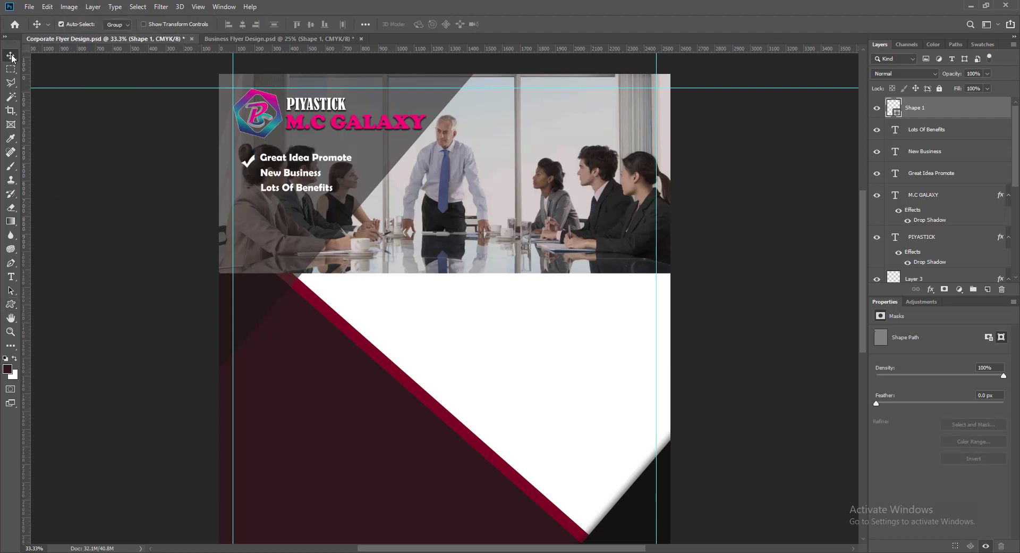
Nudge the check mark up to line up with the "Great Idea Promote" line.
key("shift+Up")
key("shift+Up")
key("shift+Up")
key("shift+Up")
Duplicate the check mark in front of "New Business" and "Lots Of Benefits" with even spacing, and save the flyer.
left_click_drag(254, 157, 253, 171)
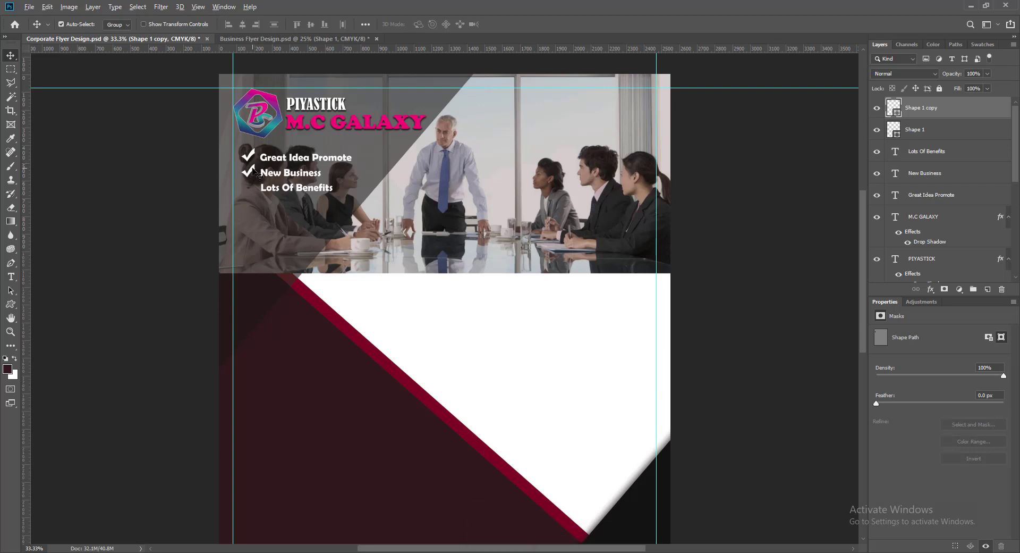
left_click_drag(254, 174, 255, 189)
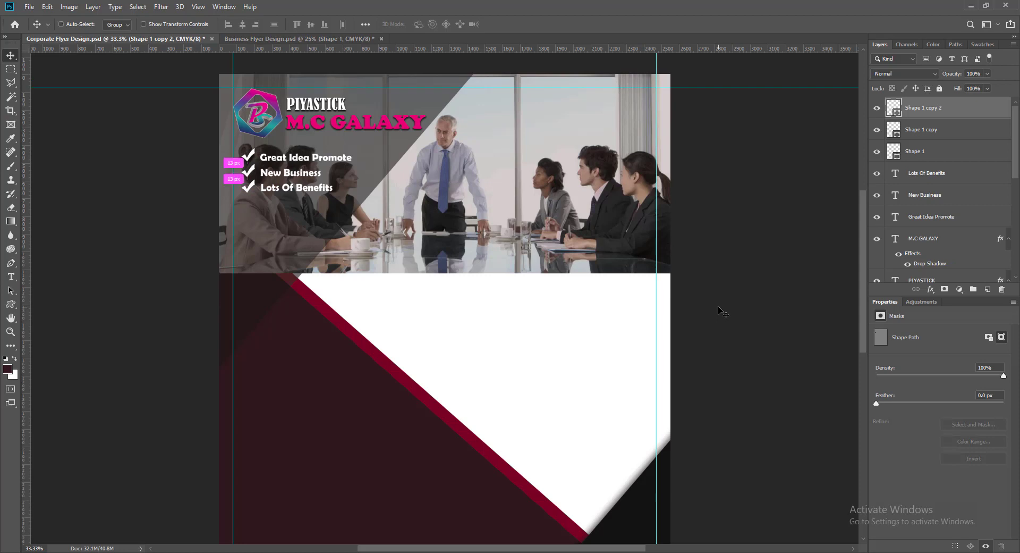
key("ctrl+s")
Add a maroon and near-black "WHO WE ARE" heading in 21 pt Bernard MT Condensed at about X 955 px, Y 1200 px in the white area.
left_click(988, 290)
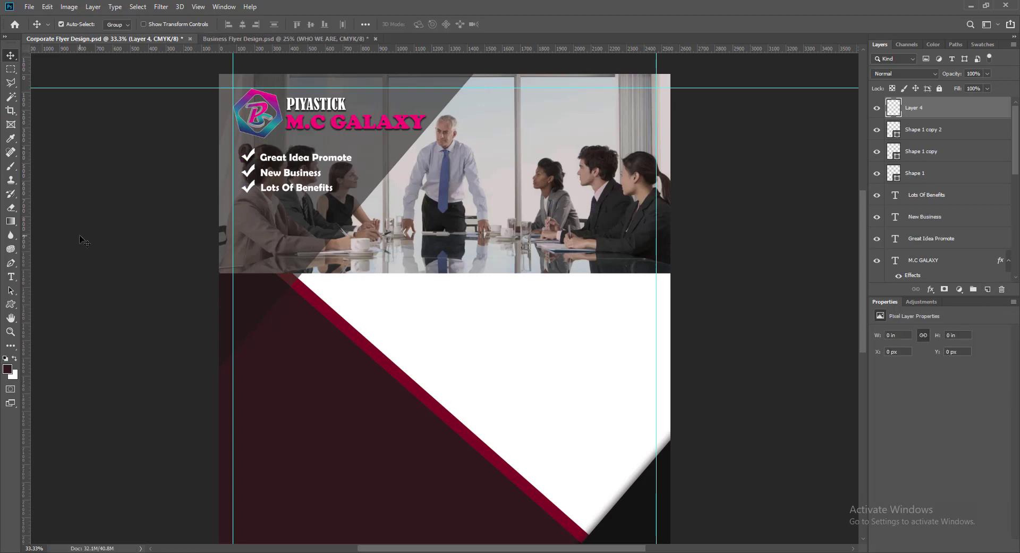
left_click(11, 277)
left_click(418, 299)
type("WHO WE ARE")
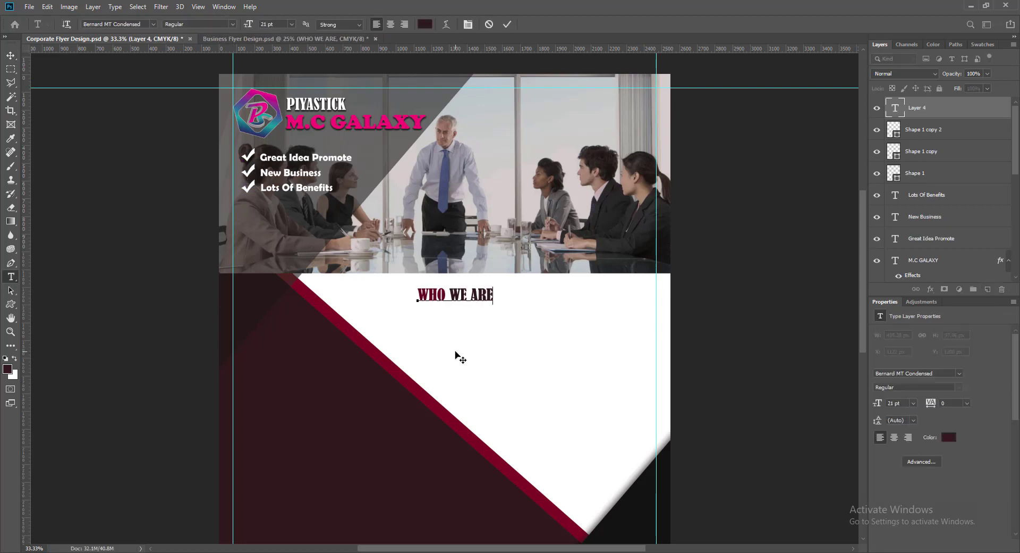
left_click(507, 24)
key("v")
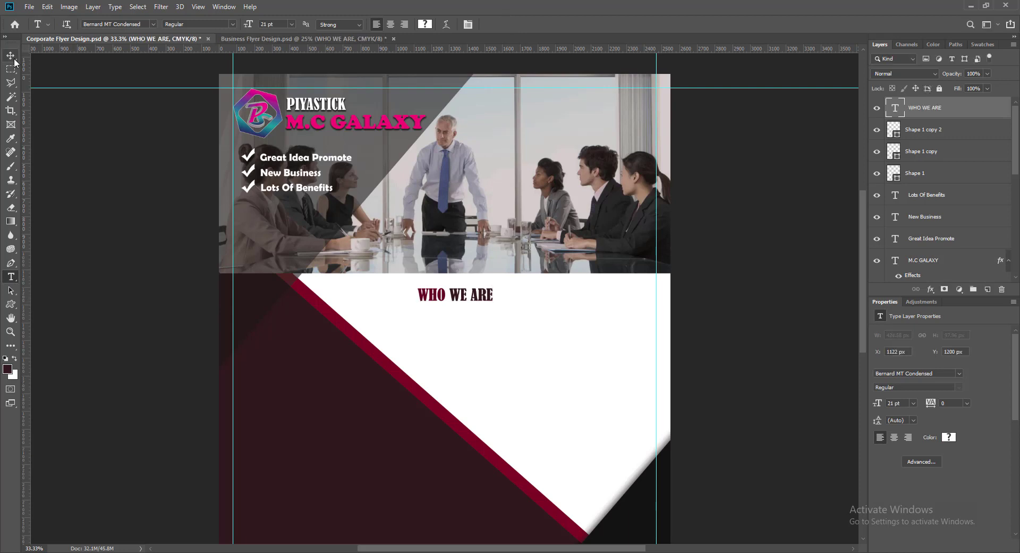
left_click_drag(453, 299, 423, 299)
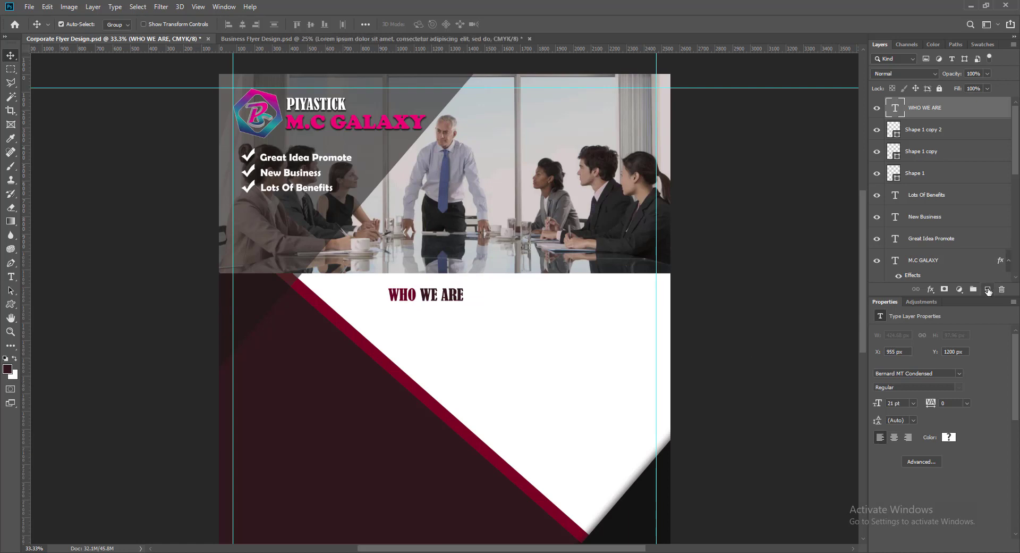
Add a Lorem ipsum paragraph in 9 pt Bookman Old Style below the "WHO WE ARE" heading, in a text box about 1008 by 230 px.
left_click(988, 289)
left_click(11, 277)
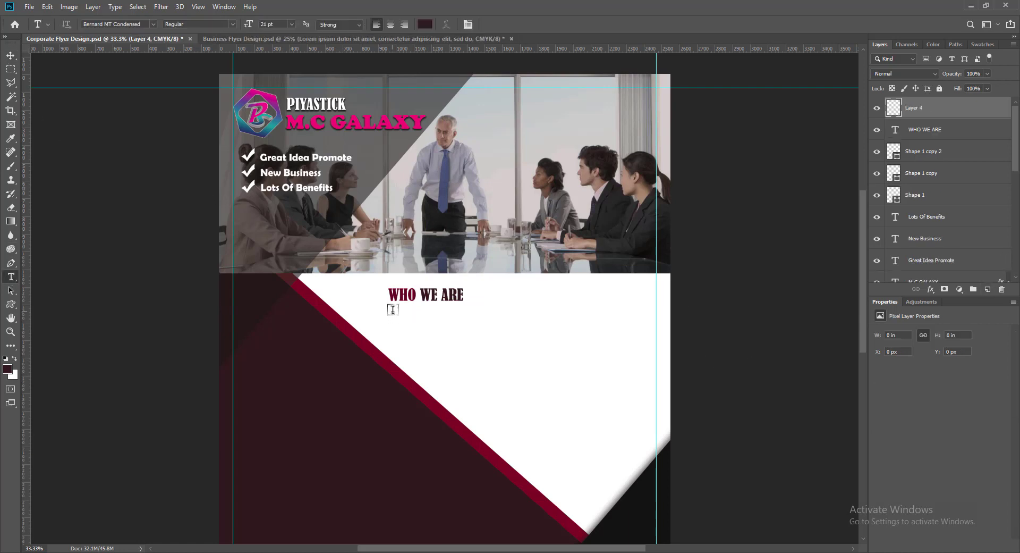
left_click_drag(388, 307, 530, 356)
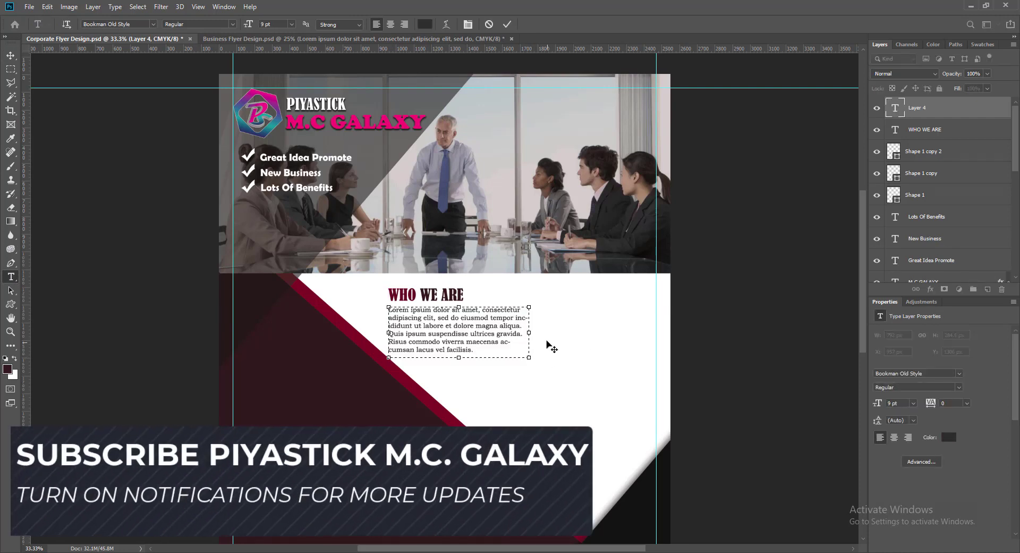
left_click_drag(530, 333, 567, 333)
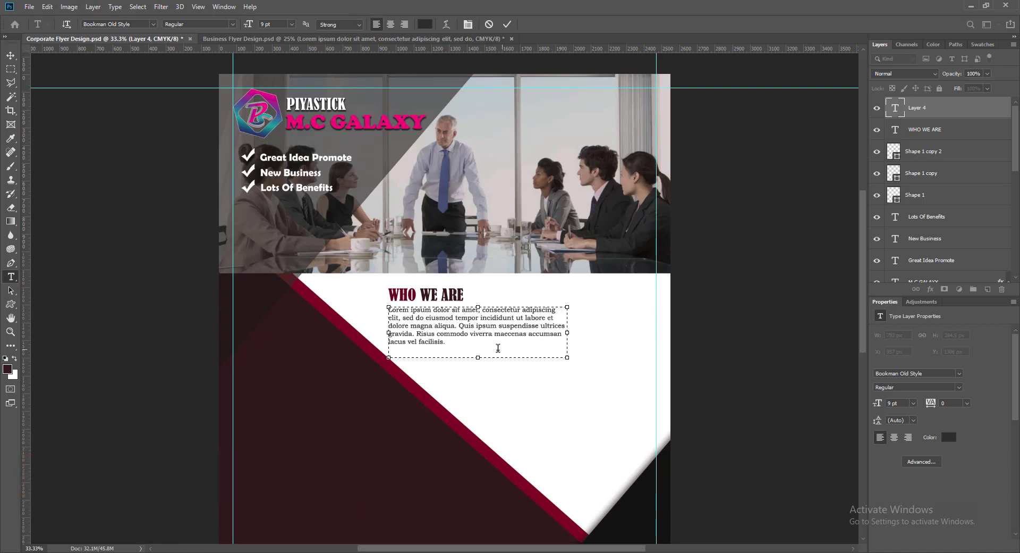
left_click_drag(479, 357, 479, 348)
left_click(507, 24)
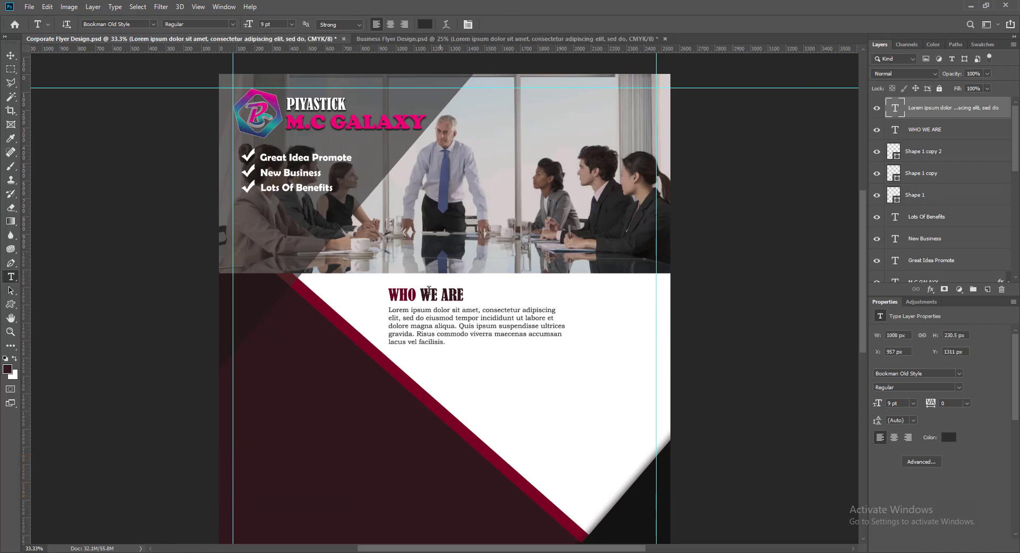
Nudge the "WHO WE ARE" heading and its paragraph together to about X 937 px, Y 1191 px and deselect them.
left_click(11, 55)
left_click(396, 299)
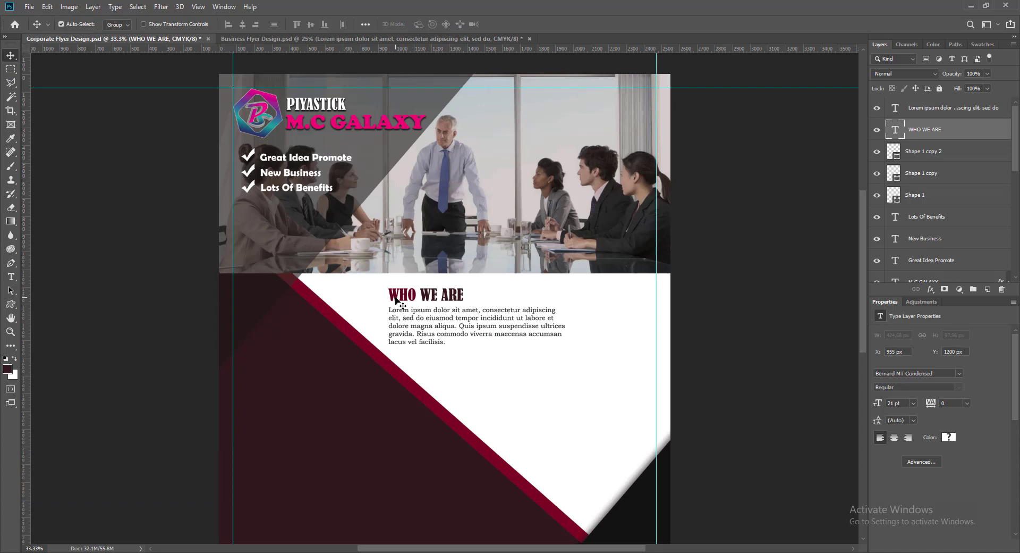
left_click(399, 318, "shift")
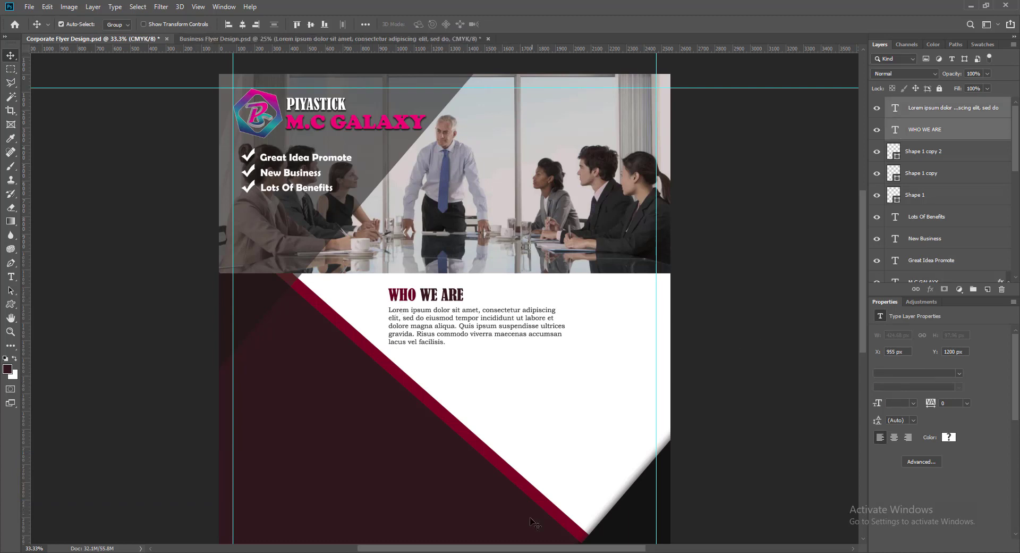
key("Up")
key("Up")
key("Up")
key("Up")
key("Up")
key("Up")
key("Up")
key("Up")
key("Up")
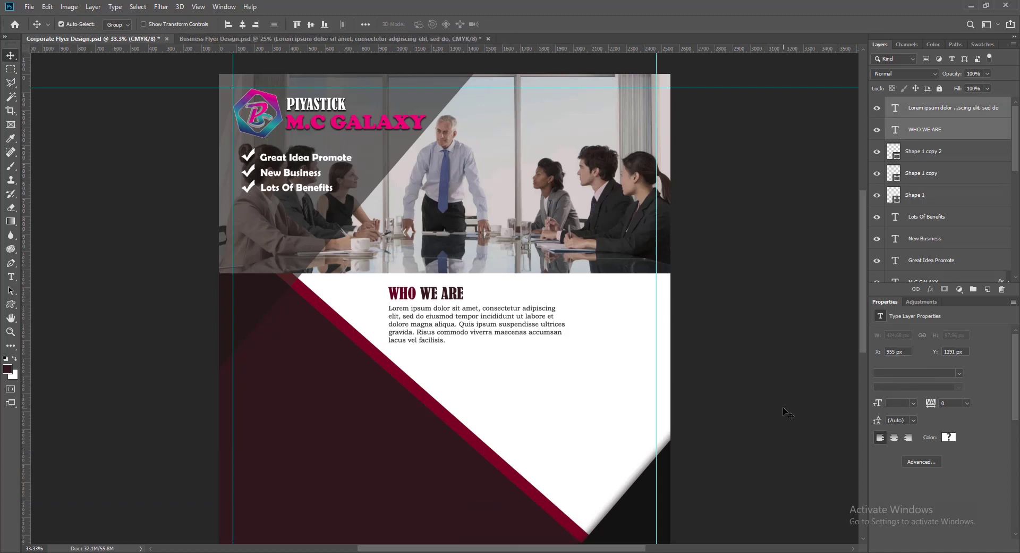
key("Left")
key("Left")
key("Left")
key("Left")
key("Left")
key("Left")
key("Left")
key("Left")
key("Left")
key("Left")
key("Left")
key("Left")
key("Left")
key("Left")
key("Left")
key("Left")
key("Left")
key("Left")
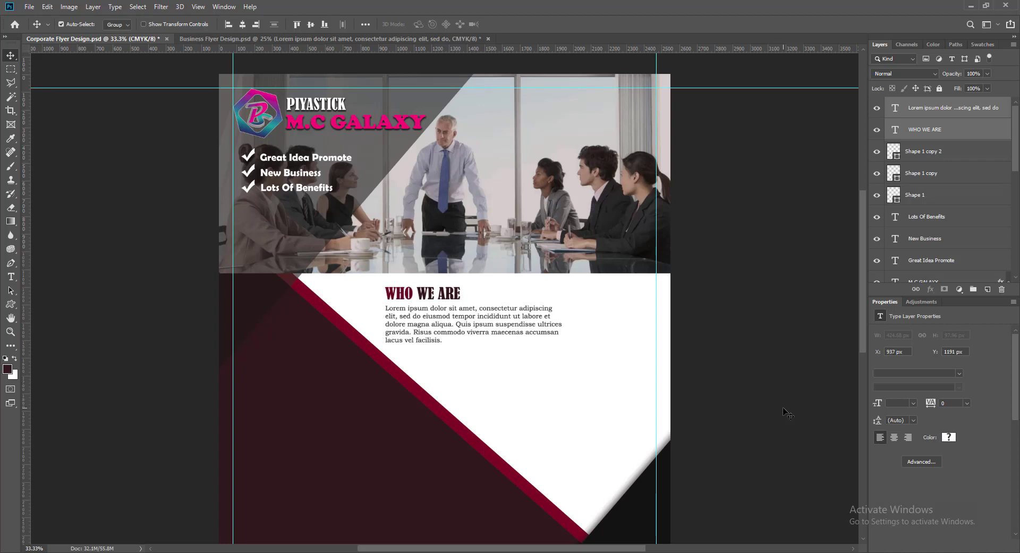
left_click(738, 342)
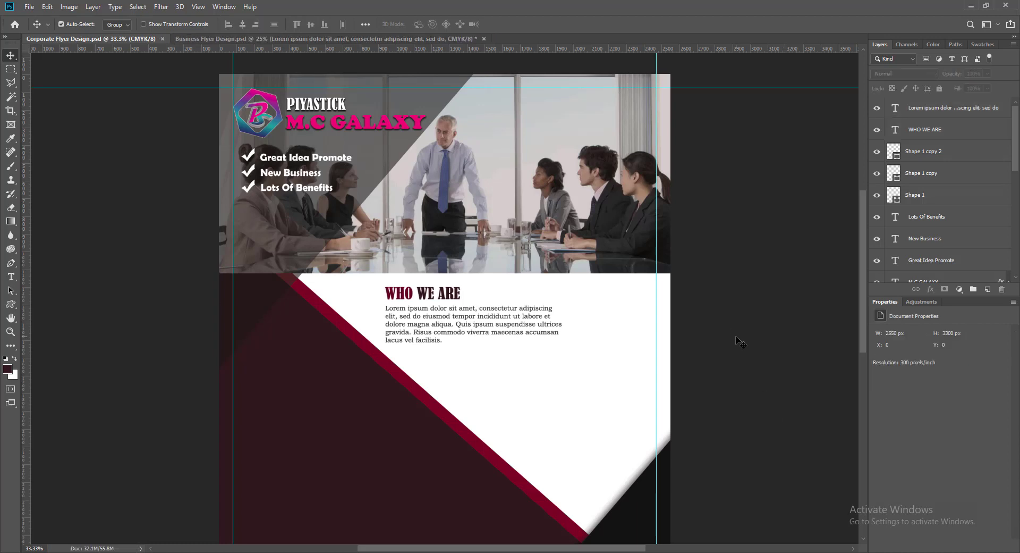
Add the text "PROFESSIONAL" on a new layer in maroon 14 pt Bernard MT Condensed, below the paragraph at about X 1605 px, Y 1730 px.
left_click(988, 289)
key("t")
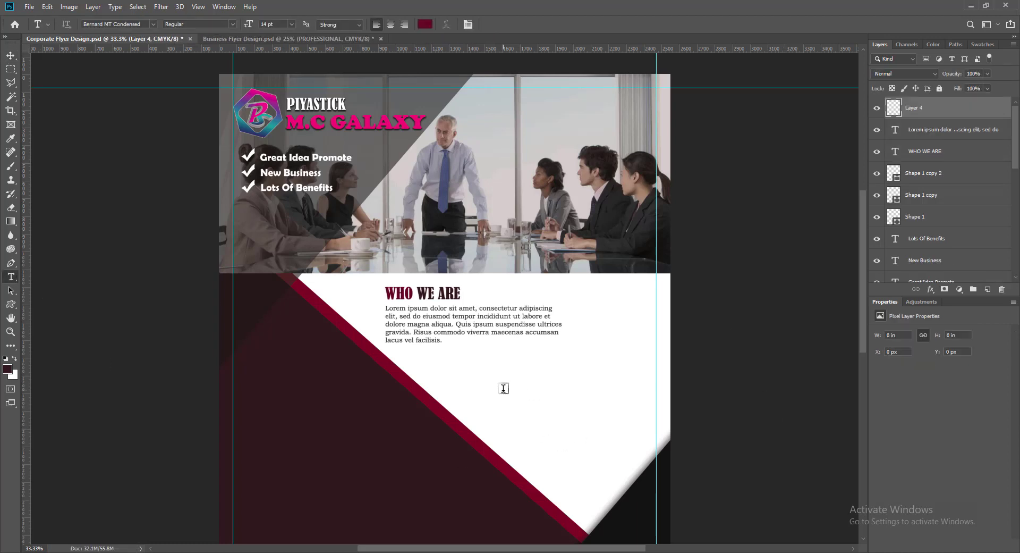
left_click(504, 389)
type("PROFESSIONAL")
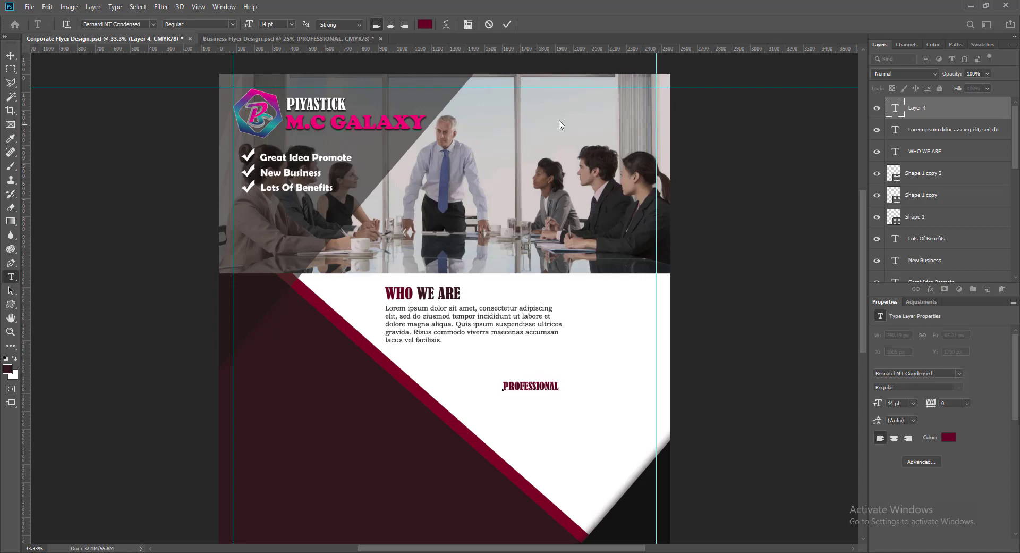
left_click(507, 24)
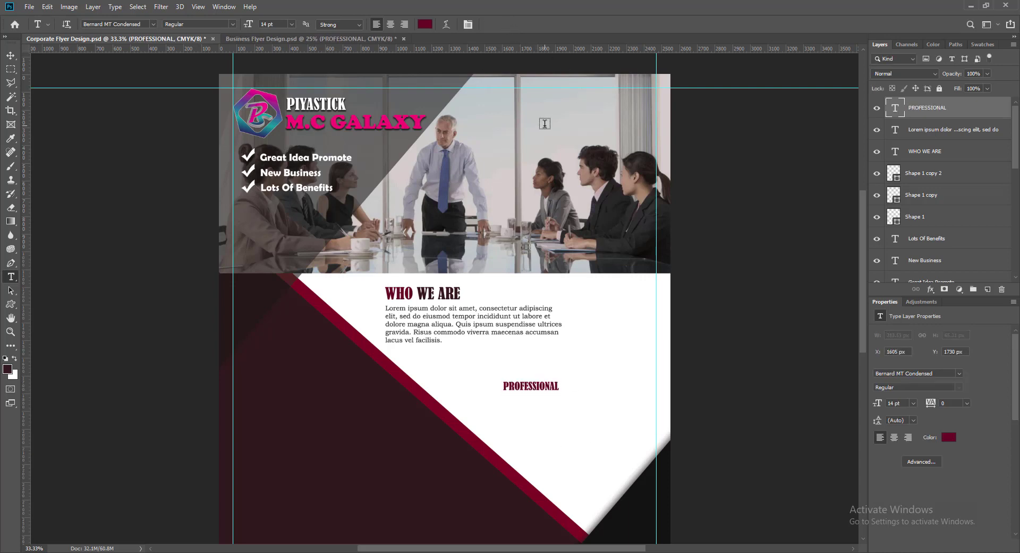
Add the text "COMPANY" on a new layer in 27 pt Bernard MT Condensed below "PROFESSIONAL", at about X 1602 px, Y 1811 px.
key("v")
left_click(988, 289)
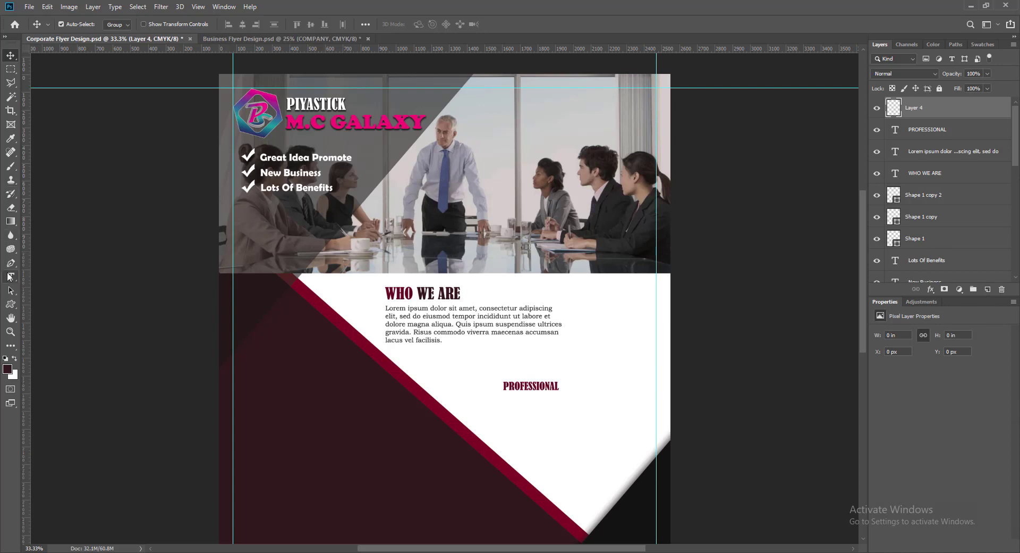
left_click(10, 276)
left_click(506, 403)
type("COMPANY")
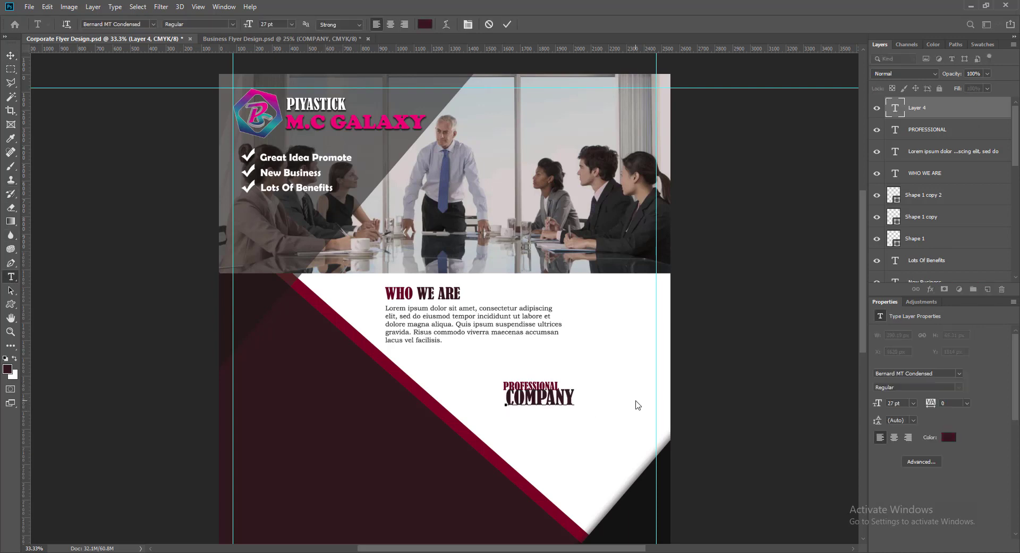
left_click(507, 24)
key("v")
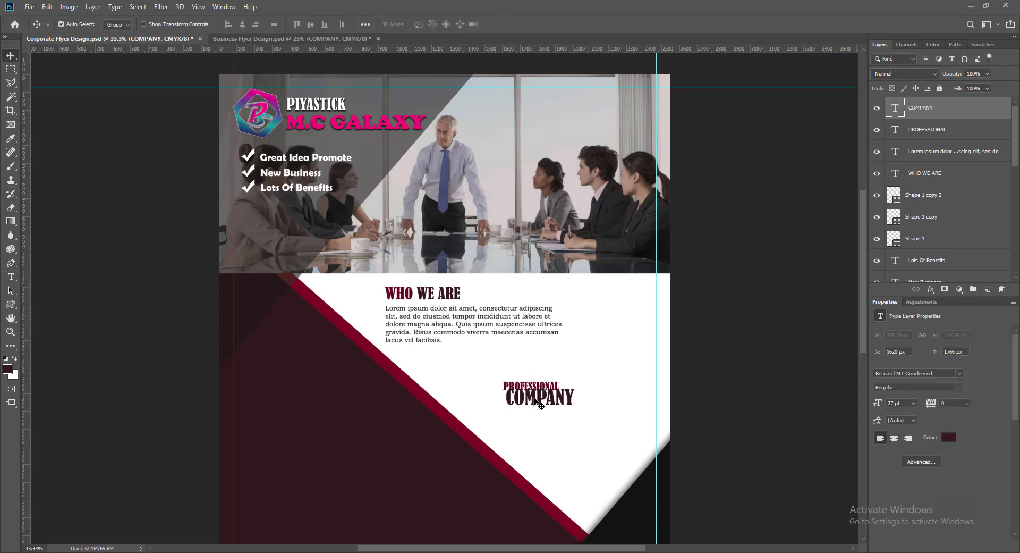
left_click_drag(535, 401, 532, 409)
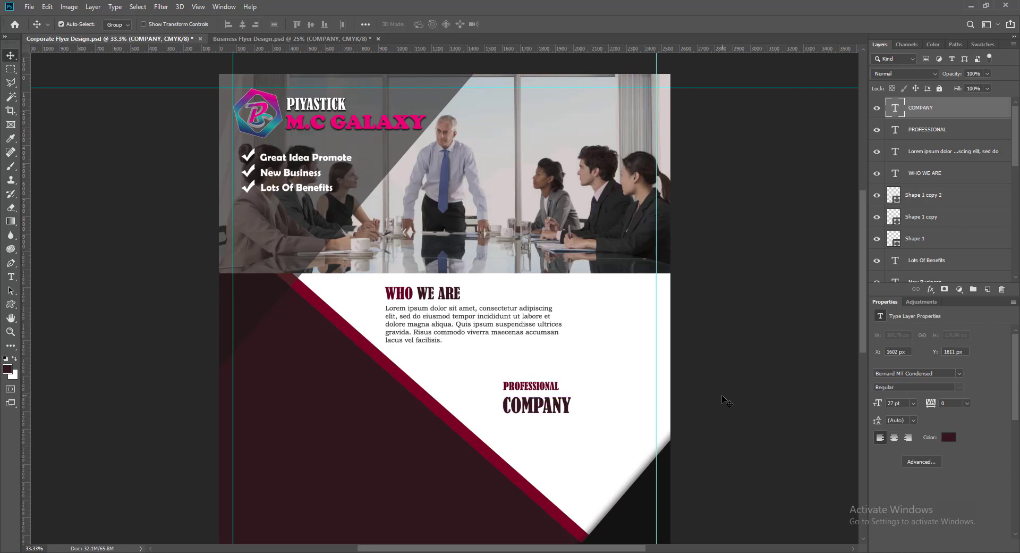
Nudge the "PROFESSIONAL" text down and slightly right to about X 1608 px, Y 1748 px, just above "COMPANY".
left_click(512, 386)
key("Down")
key("Down")
key("Down")
key("Down")
key("Down")
key("Down")
key("Down")
key("Down")
key("Down")
key("Down")
key("Down")
key("Down")
key("Down")
key("Down")
key("Down")
key("Down")
key("Down")
key("Down")
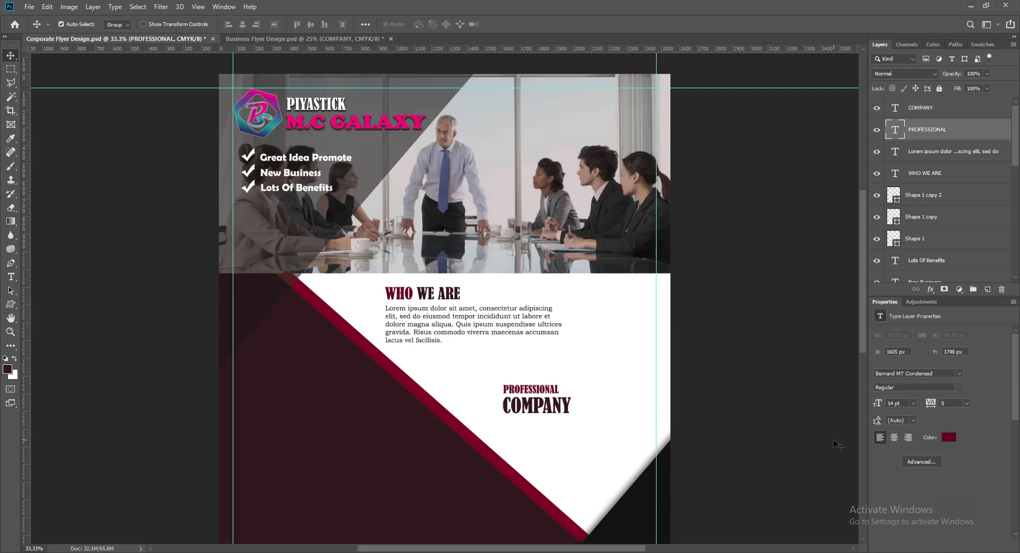
key("Right")
key("Right")
key("Right")
key("Right")
key("Right")
key("Right")
key("Right")
key("Right")
key("Left")
key("Left")
key("Left")
key("Down")
key("Down")
Move "PROFESSIONAL" and "COMPANY" together to about X 1685 px, Y 1670 px and deselect them.
left_click(505, 408, "shift")
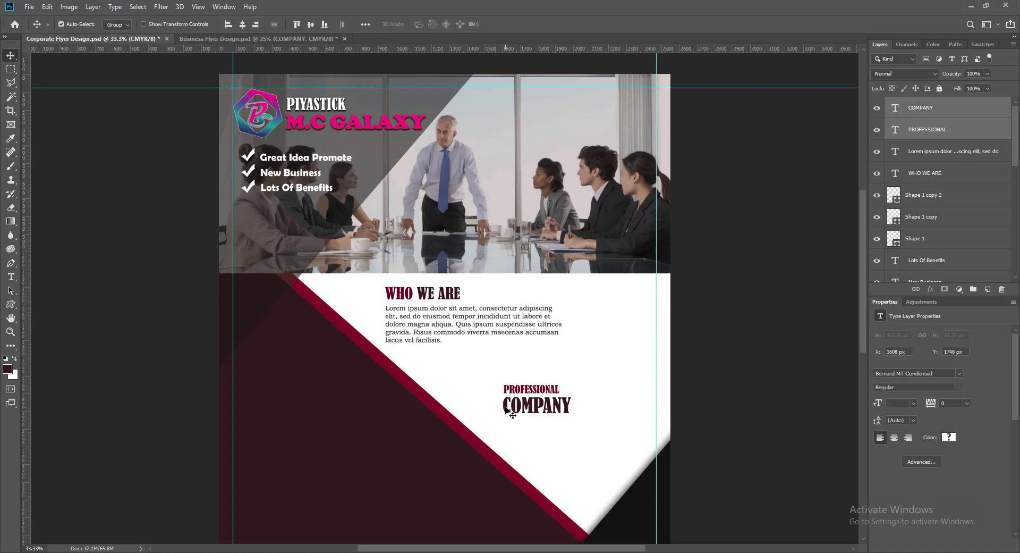
mouse_move(505, 408)
left_mouse_down()
mouse_move(559, 400)
mouse_move(499, 396)
left_mouse_up()
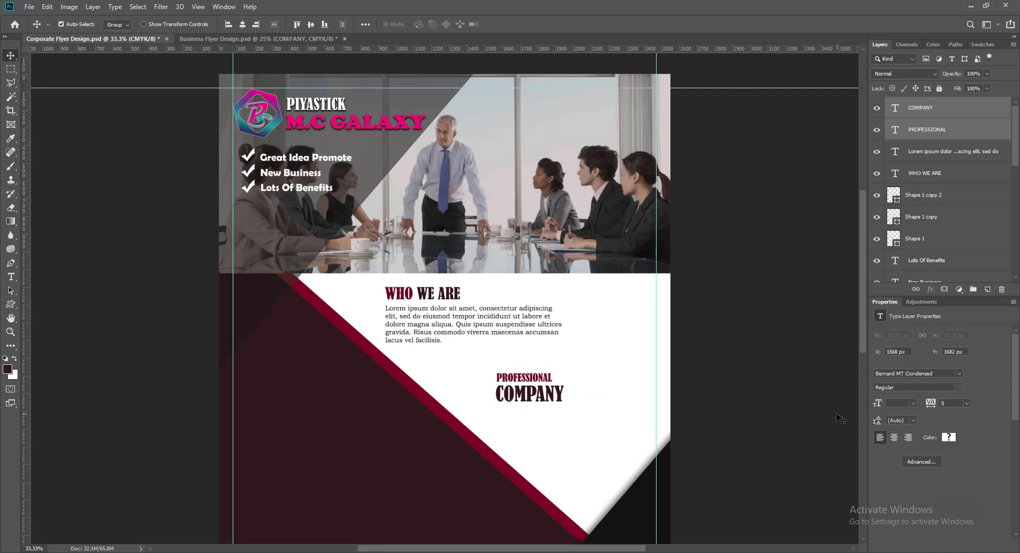
key("Right")
key("Right")
key("Right")
key("Right")
key("Right")
key("Right")
key("Right")
key("Right")
key("Right")
key("Right")
key("Right")
key("Right")
key("Right")
key("Right")
key("Right")
key("Right")
key("Right")
key("Right")
key("Right")
key("Right")
key("Right")
key("Right")
key("Right")
key("Right")
key("Right")
key("Right")
key("Right")
key("Right")
key("Right")
key("Right")
key("Right")
key("Right")
key("Right")
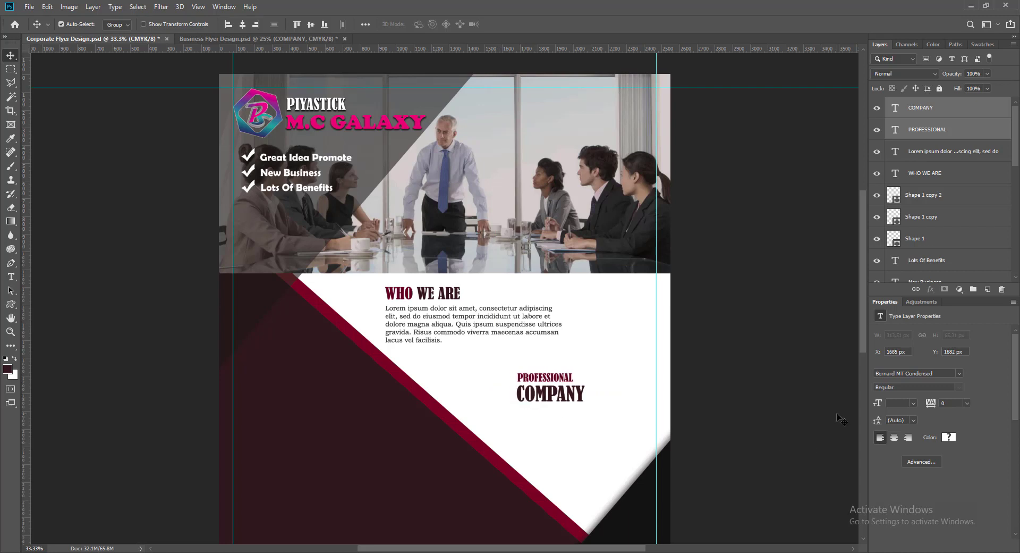
key("Up")
key("Up")
key("Up")
key("Up")
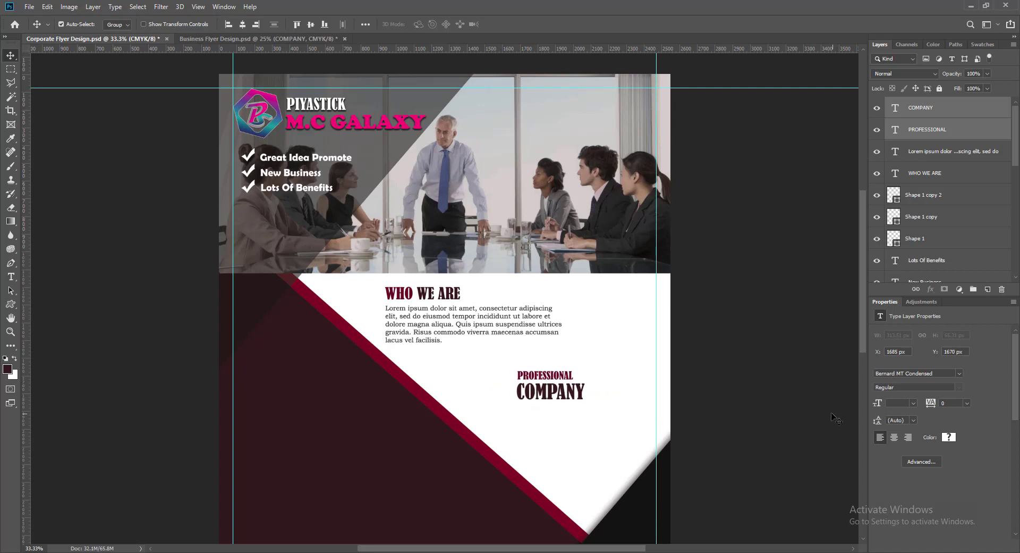
left_click(781, 317)
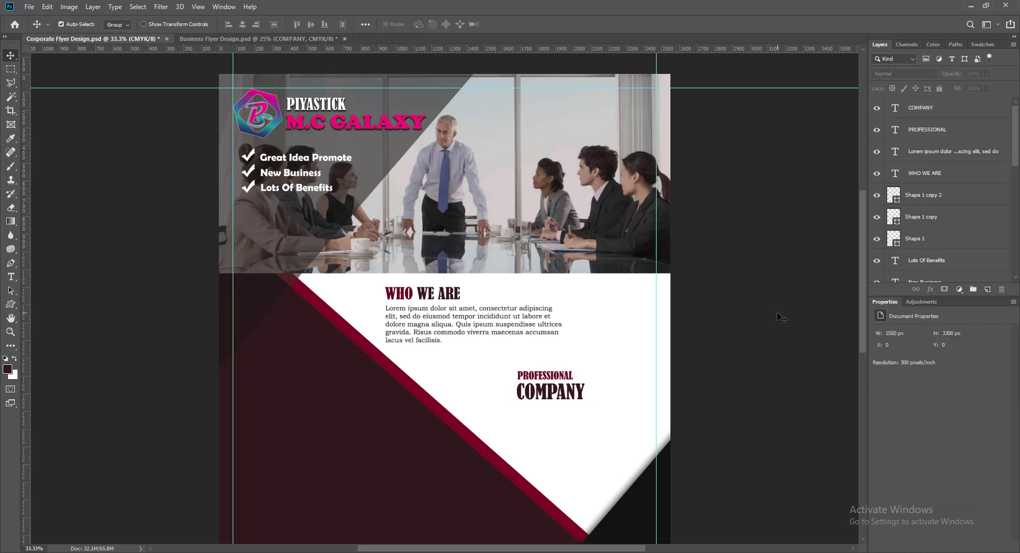
Duplicate the Lorem ipsum paragraph below "COMPANY", cut its text off after "gravida." and narrow its text box to about 753 px.
left_click(388, 312)
left_click_drag(389, 312, 580, 448)
double_click(896, 153)
key("BackSpace")
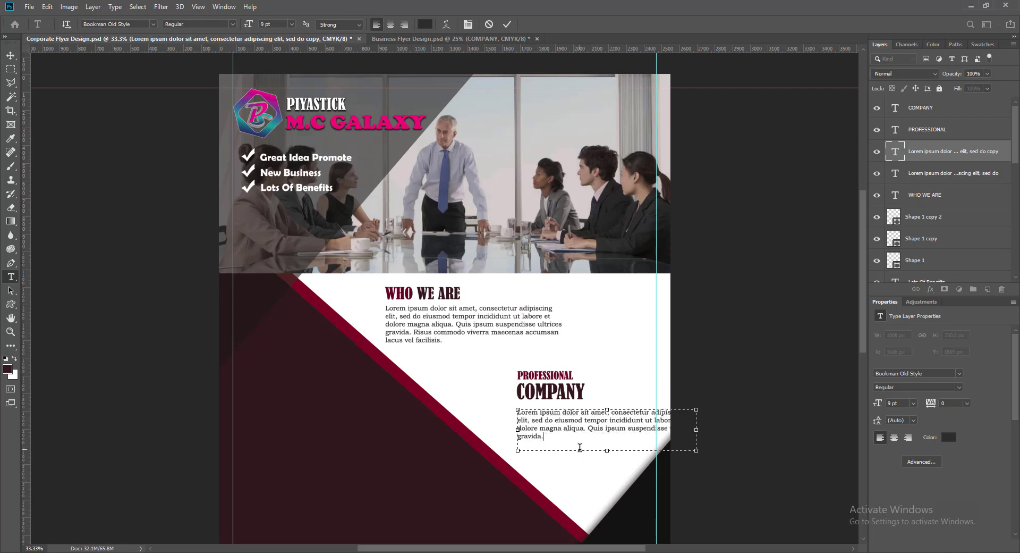
left_click_drag(696, 429, 650, 431)
left_click(507, 25)
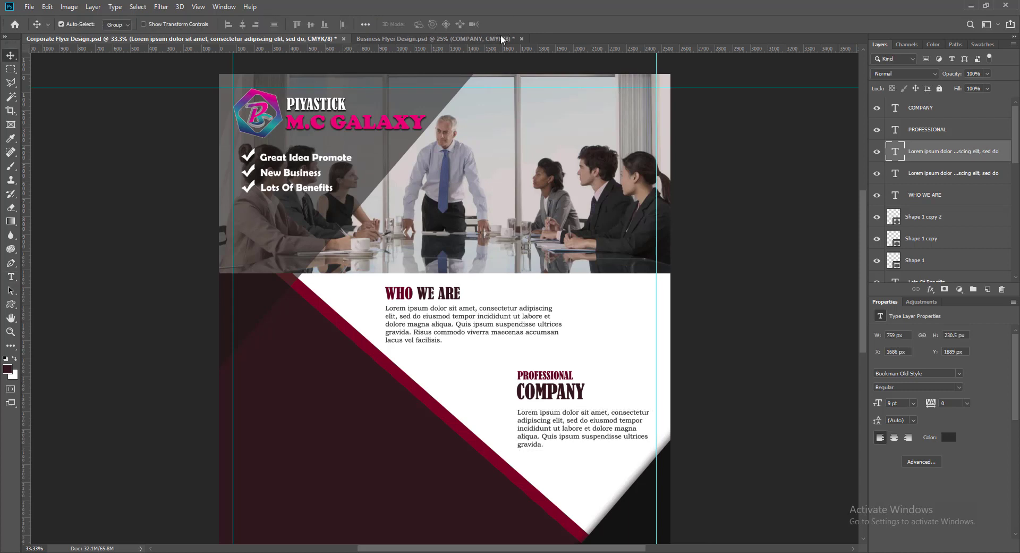
Nudge the paragraph under "COMPANY" up and slightly left to about X 1683 px, Y 1874 px.
key("Up")
key("Up")
key("Up")
key("Up")
key("Up")
key("Up")
key("Up")
key("Up")
key("Up")
key("Up")
key("Up")
key("Up")
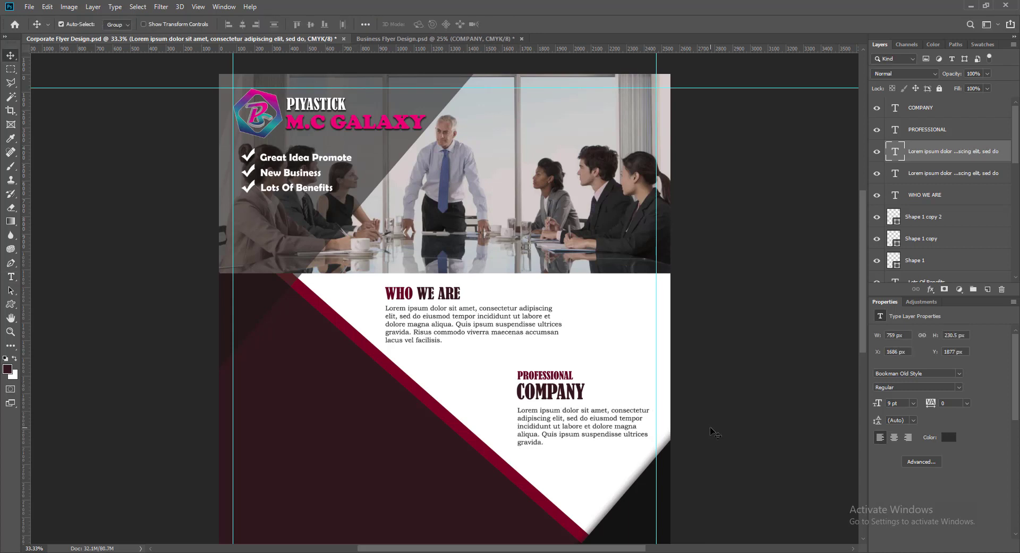
key("Up")
key("Up")
key("Up")
key("Left")
key("Left")
key("Left")
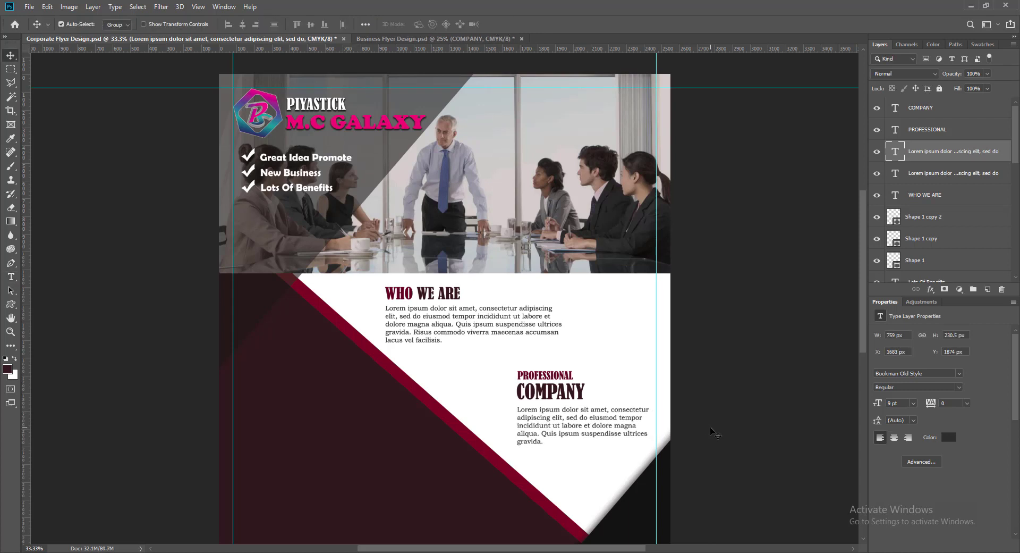
Nudge the paragraph under "WHO WE ARE" horizontally to about X 945 px and deselect it.
left_click(427, 335)
key("Right")
key("Right")
key("Right")
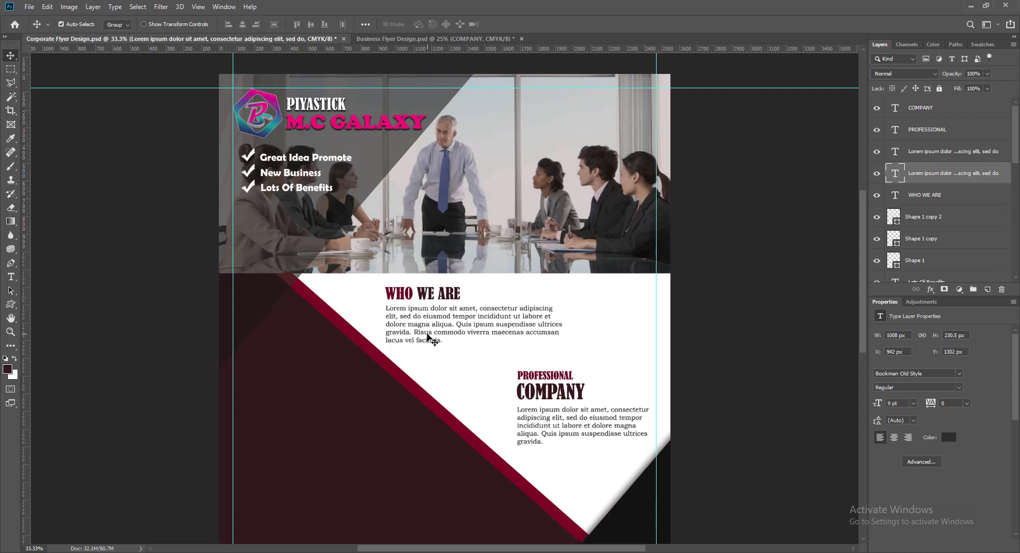
key("Left")
key("Left")
key("Left")
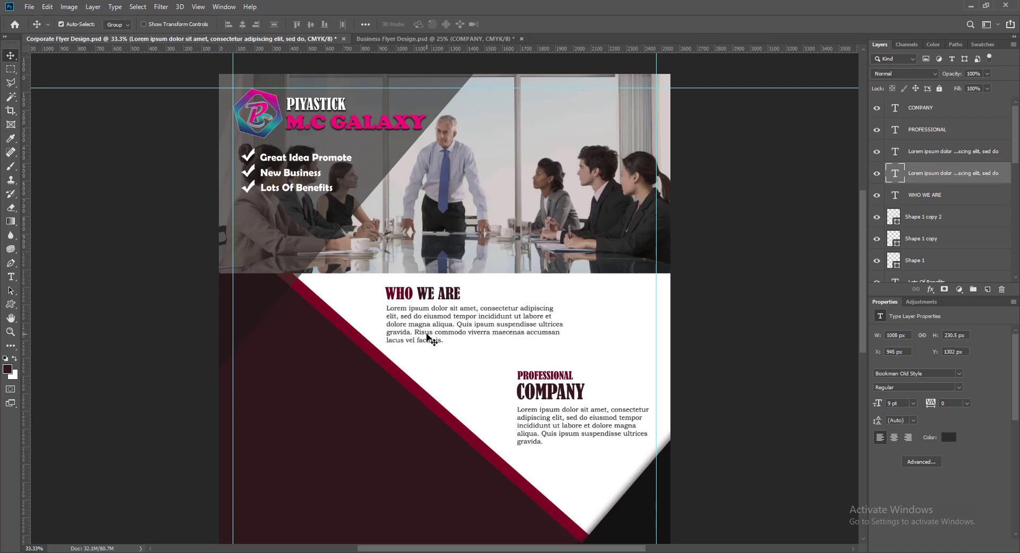
left_click(770, 385)
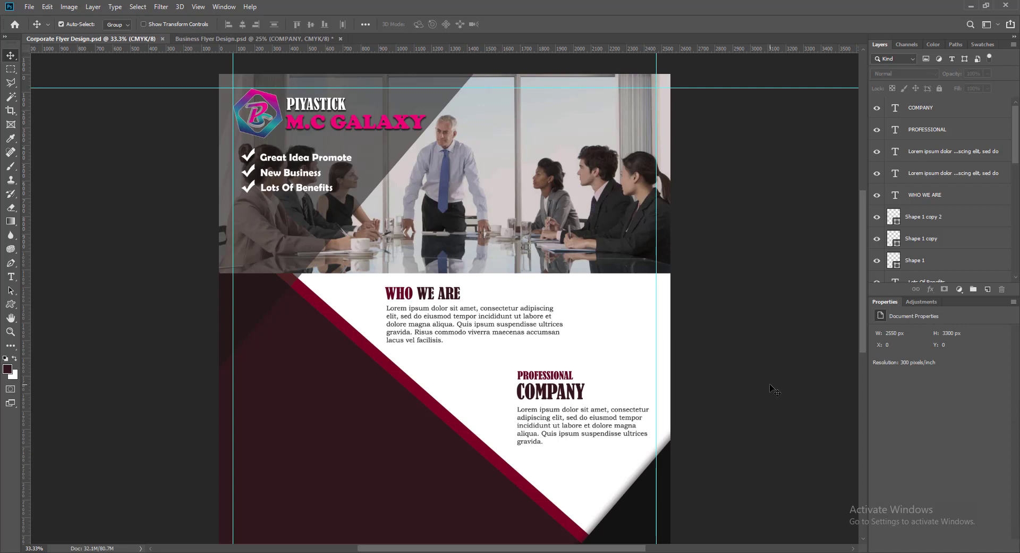
Recolor the near-black triangle in the flyer's lower-right corner to the stripe's maroon, #7e131f, and save the document.
scroll(774, 389, "down", 3)
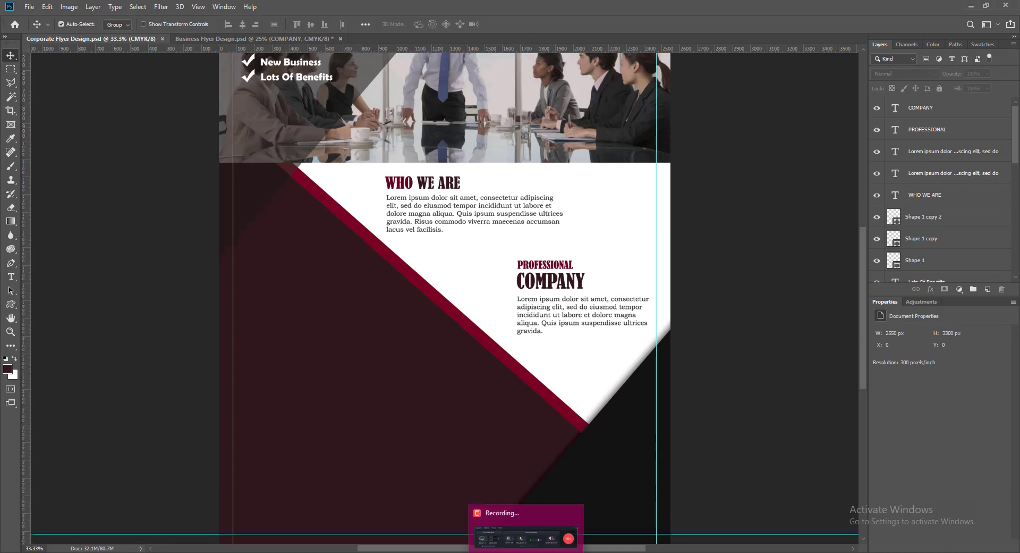
left_click(609, 484)
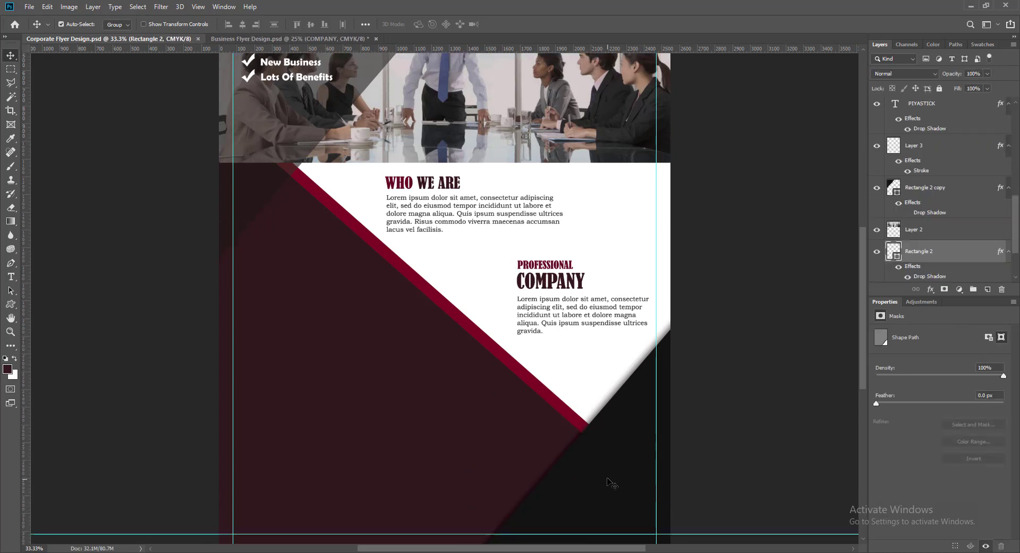
double_click(894, 250)
left_click(582, 418)
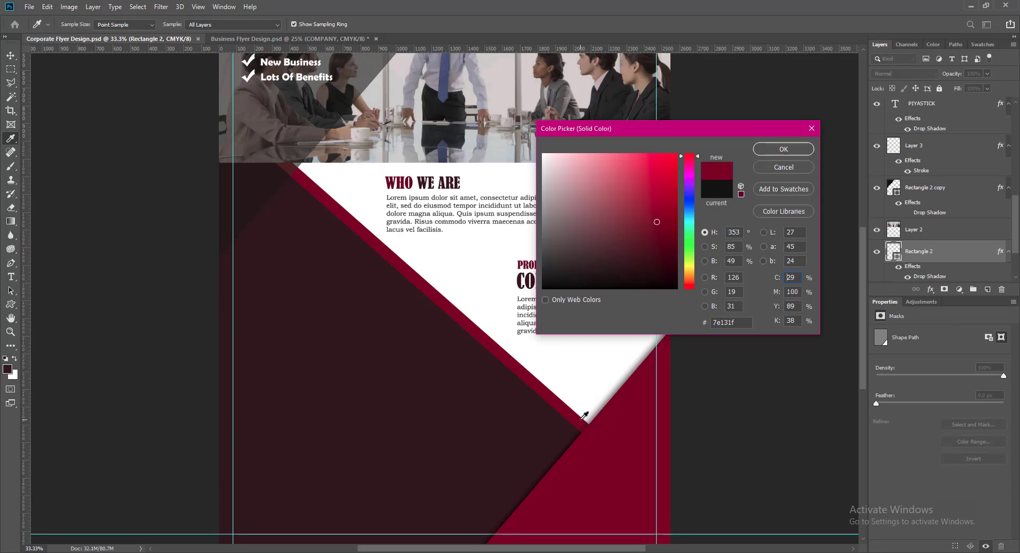
left_click(772, 148)
key("ctrl+s")
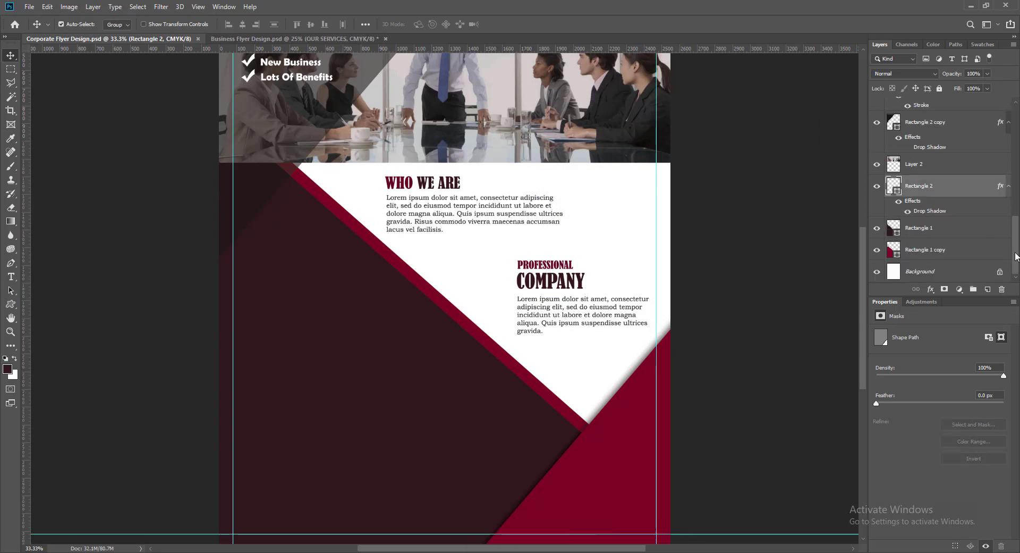
Add the heading "OUR SERVICES" in 27 pt Bernard MT Condensed on the large dark maroon area, with "OUR" in white.
key("t")
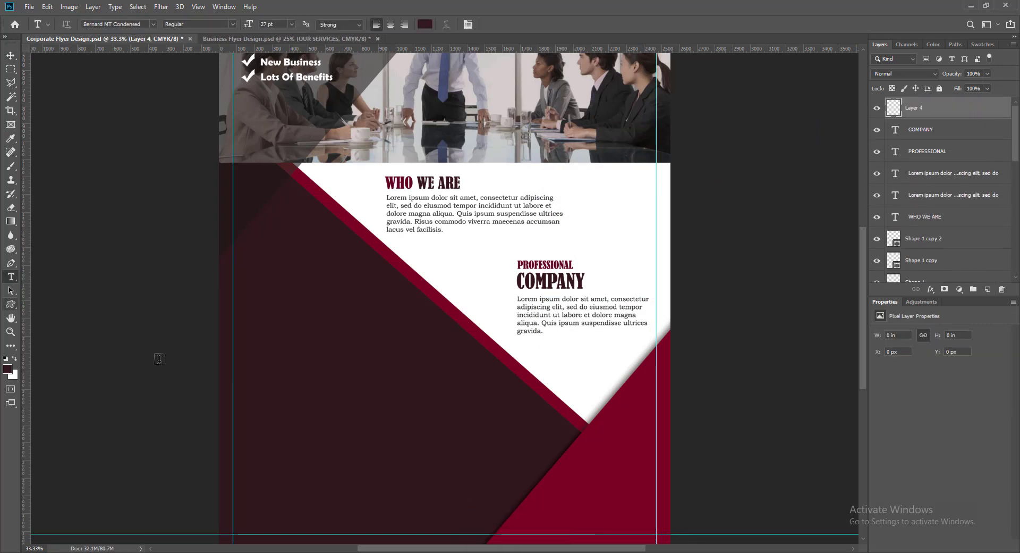
left_click(269, 298)
type("OUR SERVICES")
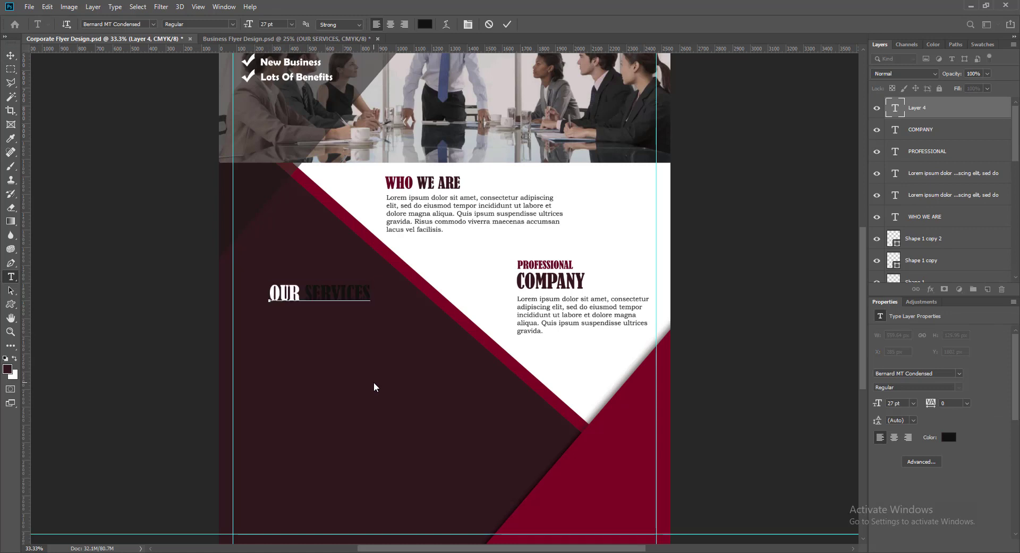
Color the word "SERVICES" maroon #7e131f by sampling the lower-right triangle, and commit the text.
left_click_drag(306, 292, 381, 293)
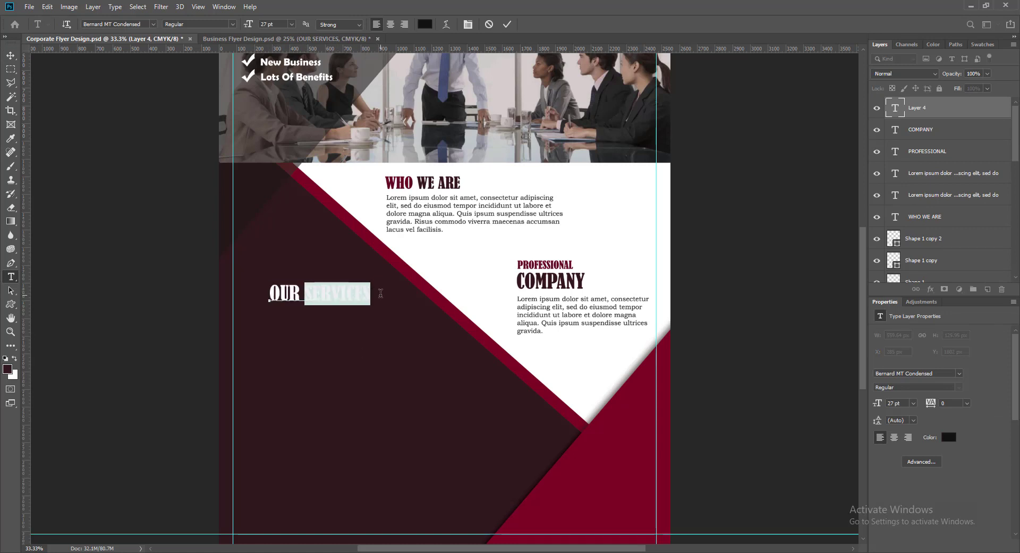
left_click(429, 25)
left_click(612, 447)
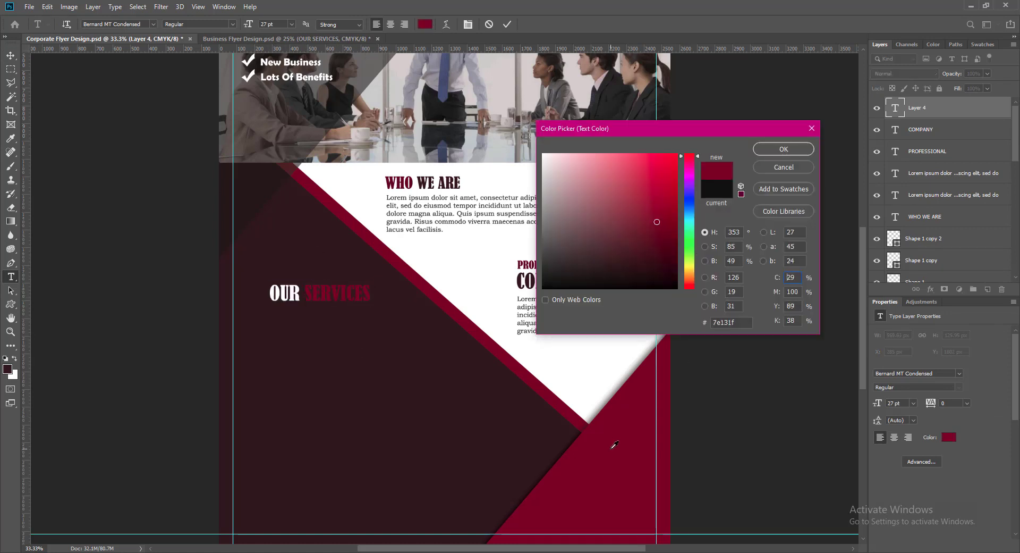
left_click(779, 153)
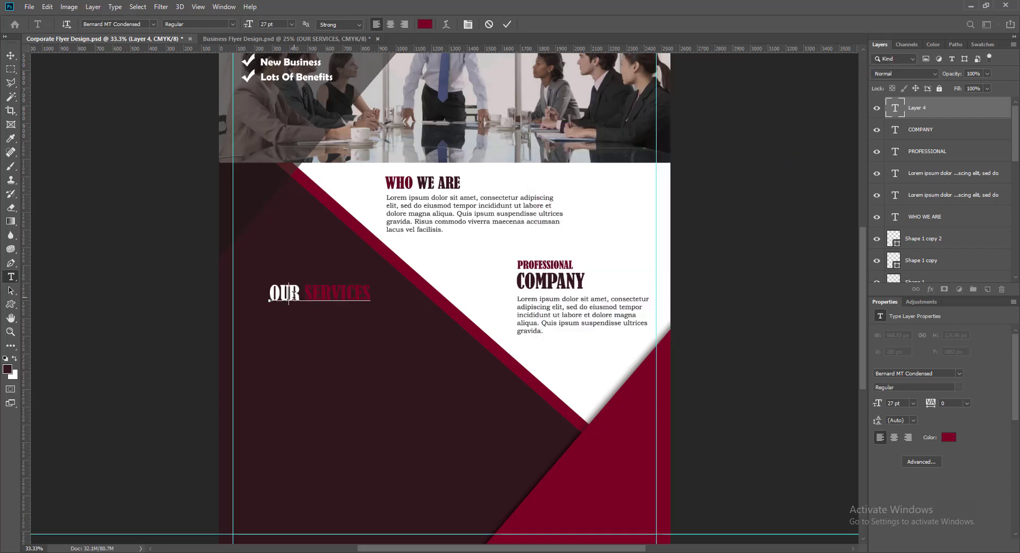
key("ctrl+a")
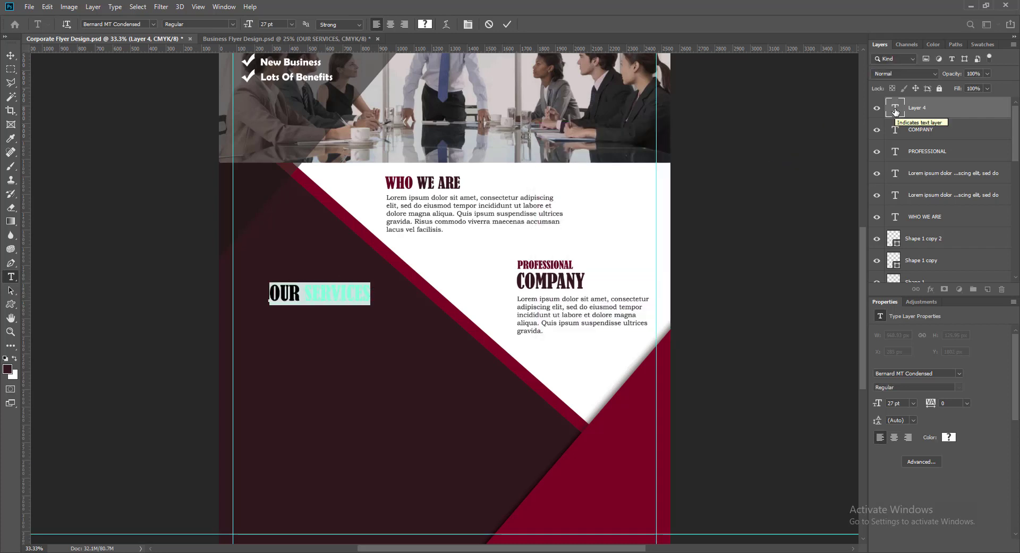
left_click(507, 24)
key("v")
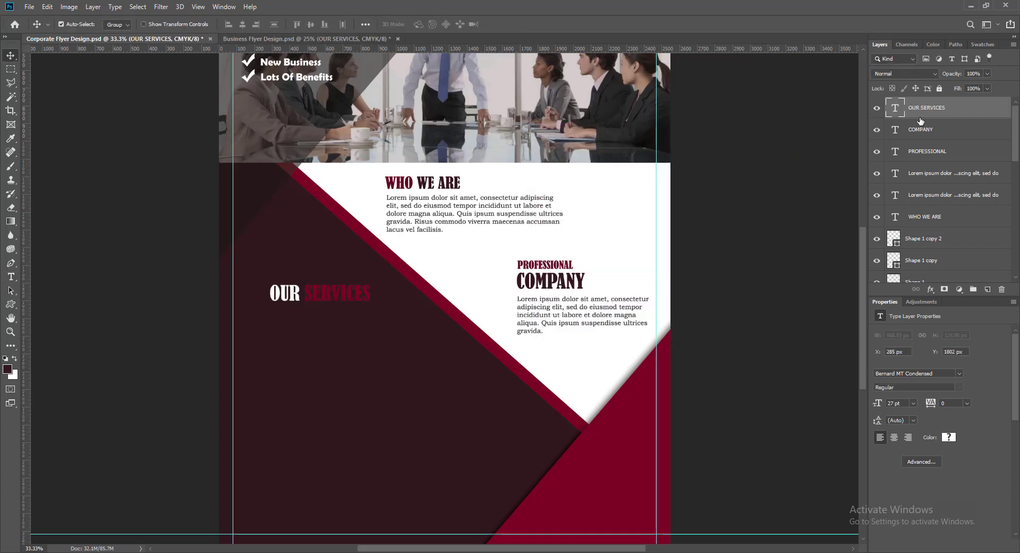
Give "OUR SERVICES" a 75% Multiply drop shadow at 90°, distance 6 px, and move the heading to about X 165 px, Y 1722 px.
double_click(957, 107)
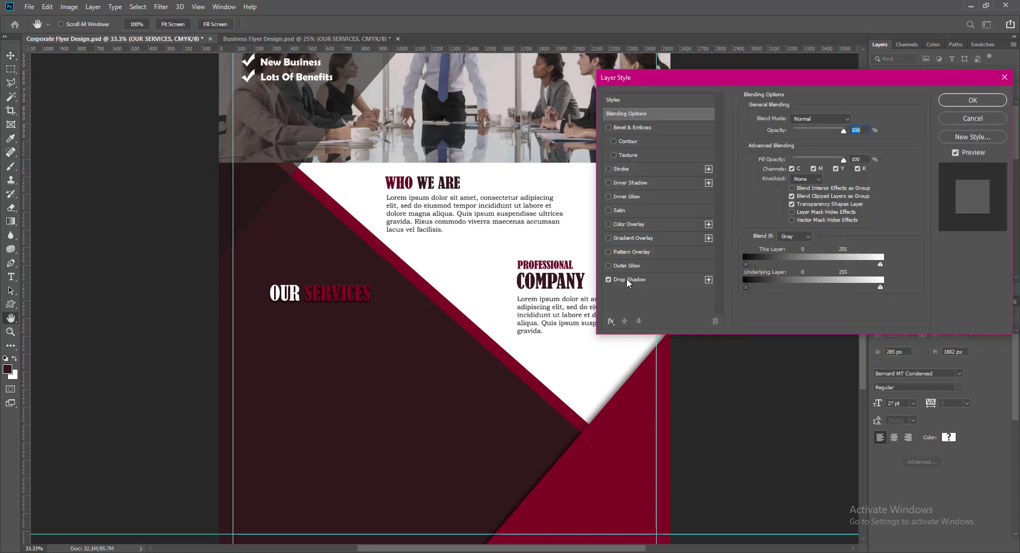
left_click(627, 280)
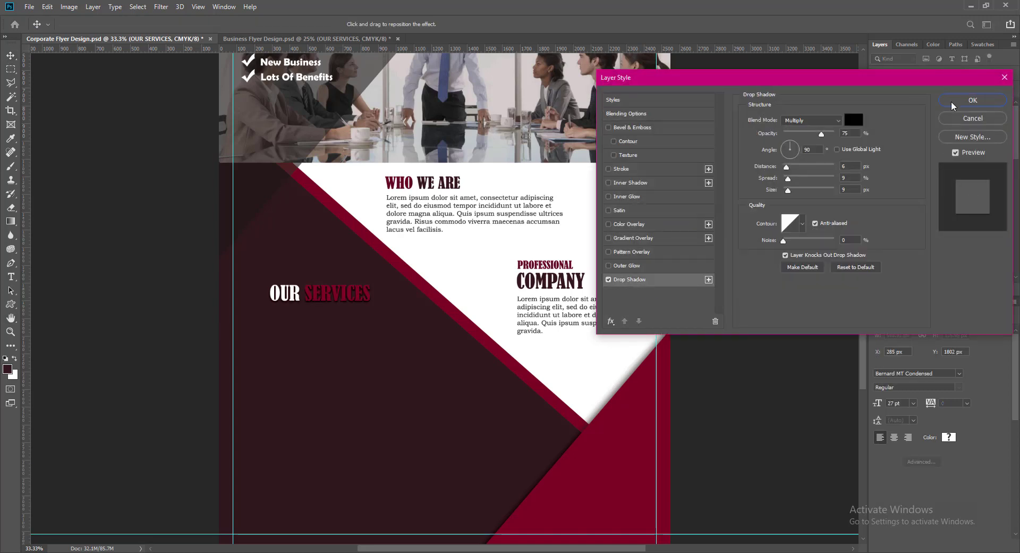
key("Return")
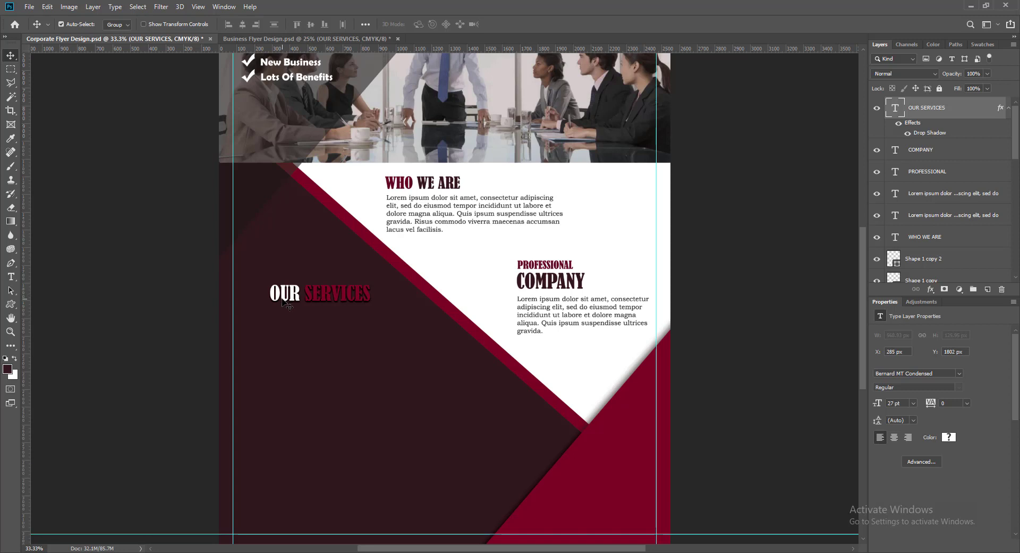
left_click_drag(283, 302, 262, 287)
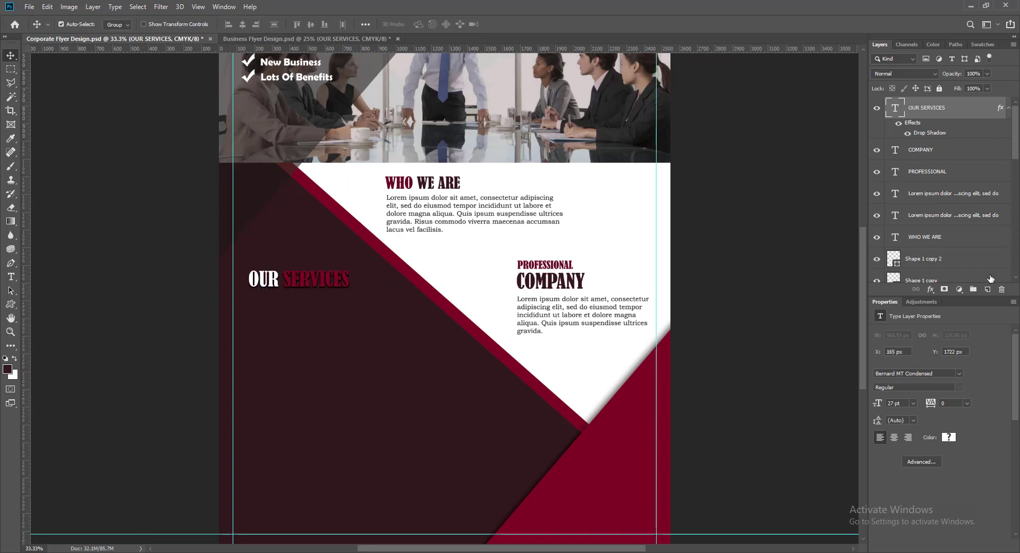
Draw a white rounded rectangle bar about 498 × 14 px just under the "OUR SERVICES" heading.
left_click(987, 289)
left_click(10, 304)
left_click(53, 314)
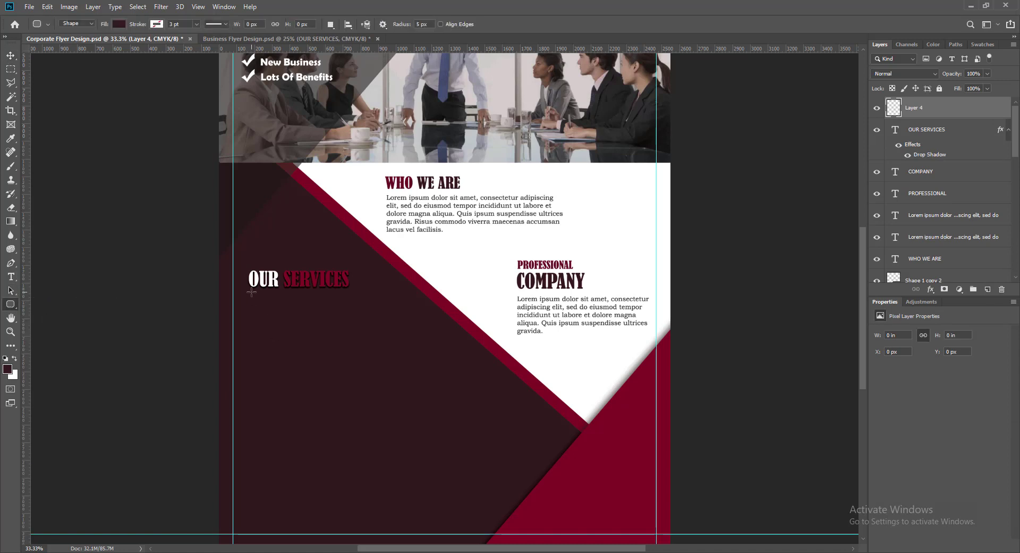
left_click_drag(251, 292, 340, 293)
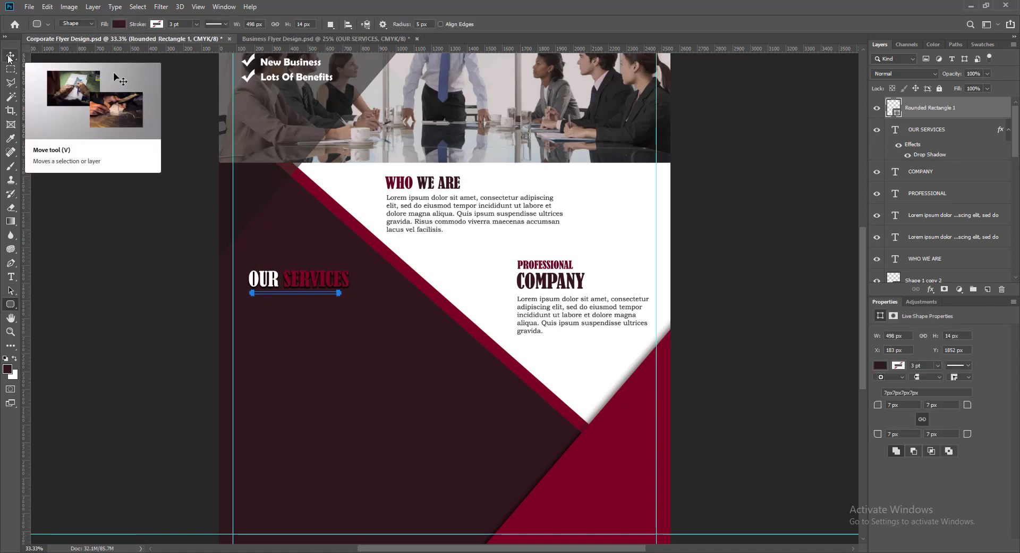
left_click(881, 366)
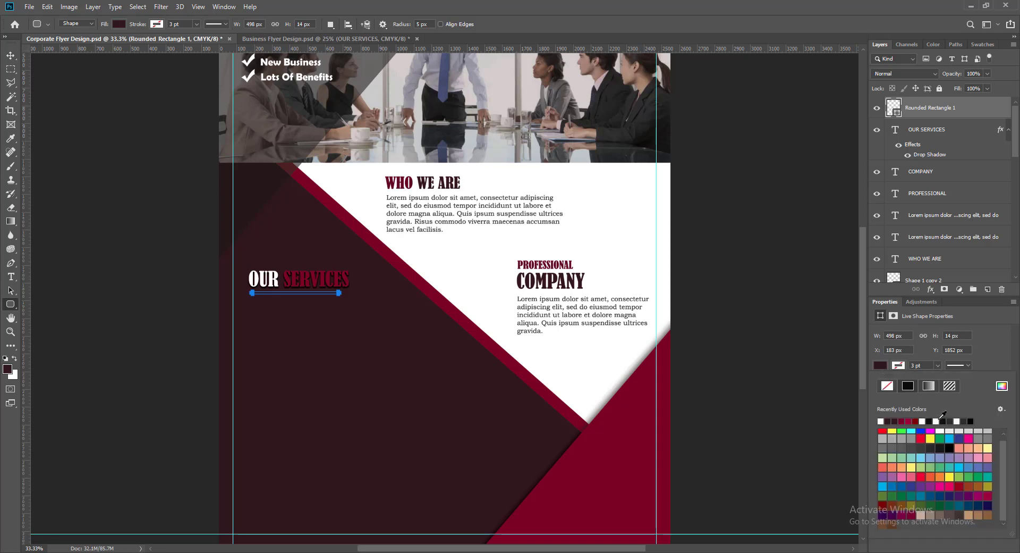
left_click(937, 421)
left_click(11, 57)
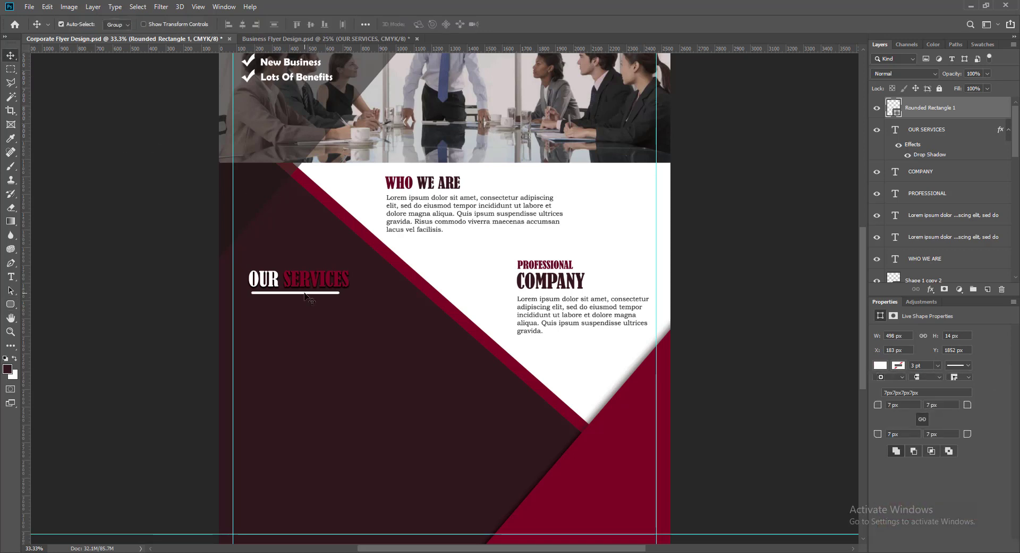
Set the white bar's height to 9 px, nudge it up to Y 1849 px, and save the document.
double_click(945, 336)
type("9")
key("Return")
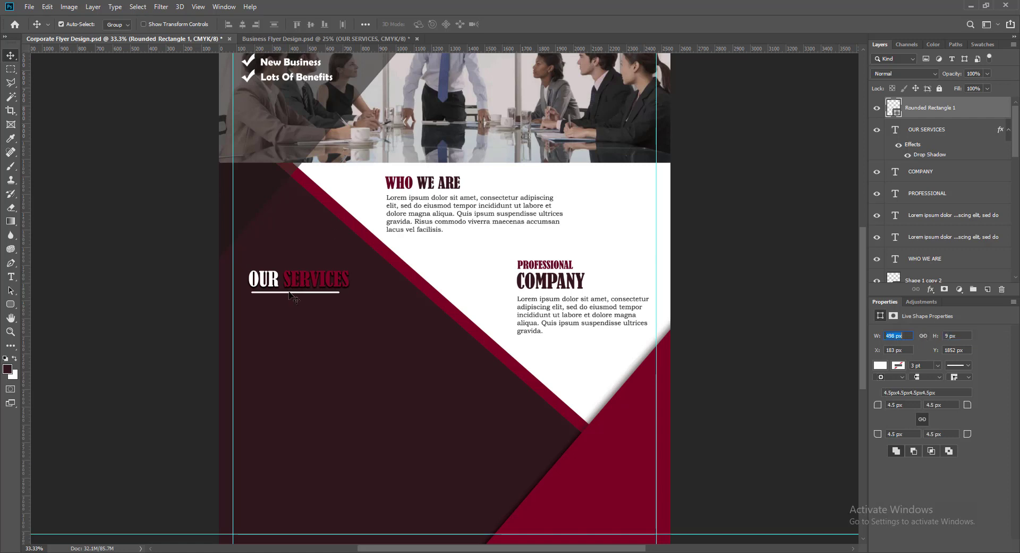
key("Up")
key("Up")
key("Up")
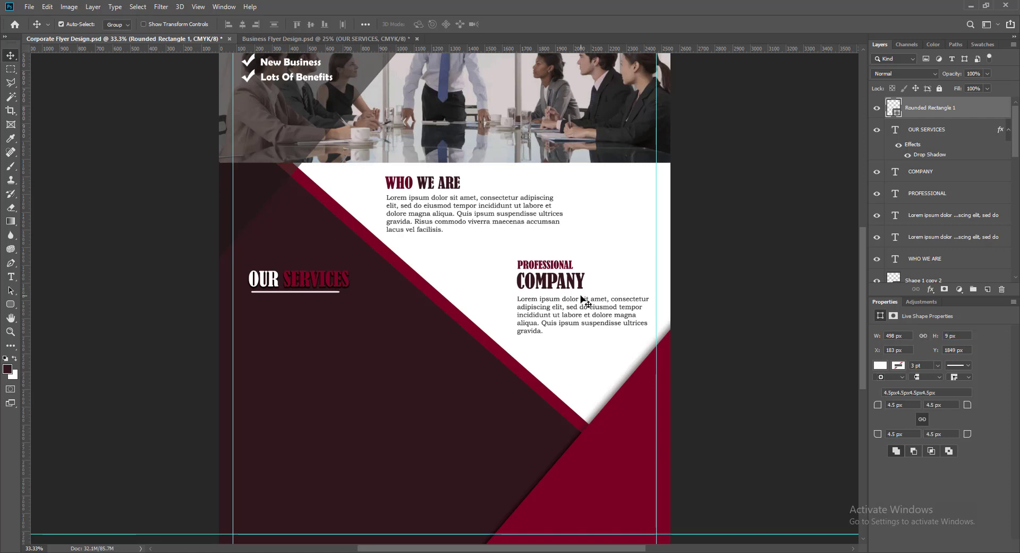
key("ctrl+s")
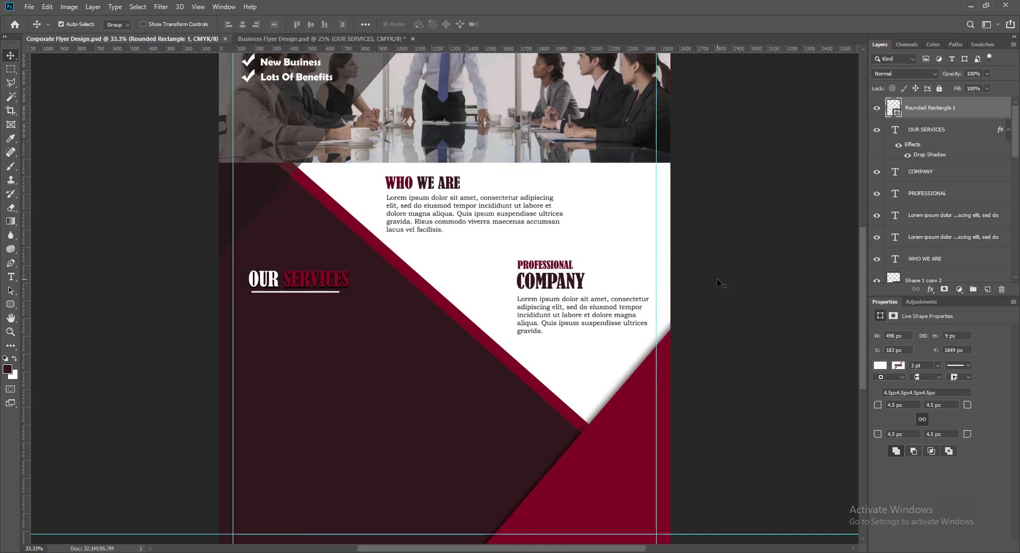
Add the subheading "ONLINE SUPPORT CENTER" in white 12 pt Bernard MT Condensed below the "OUR SERVICES" heading.
left_click(987, 289)
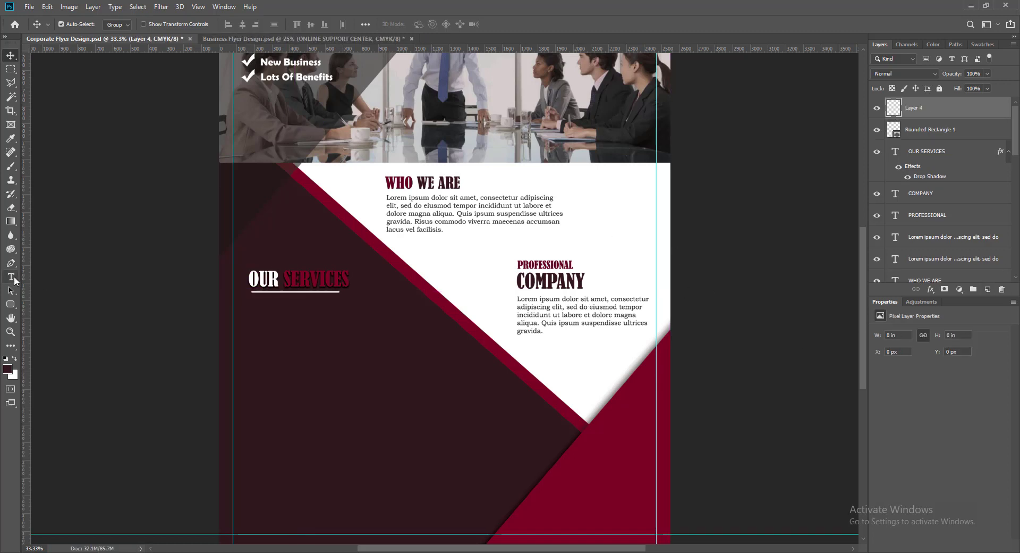
left_click(11, 276)
left_click(257, 326)
type("ONLINE SUPPORT CENTER")
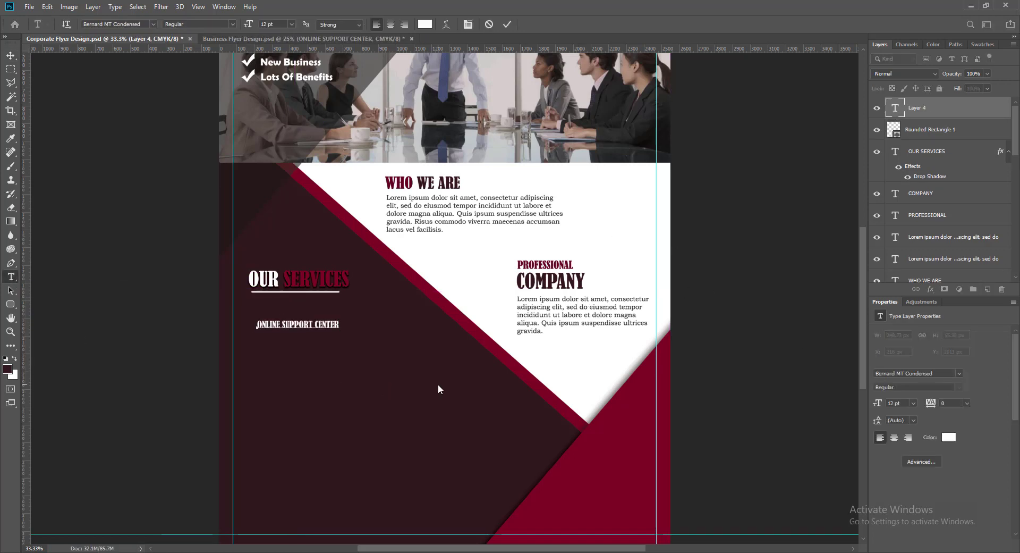
left_click(507, 25)
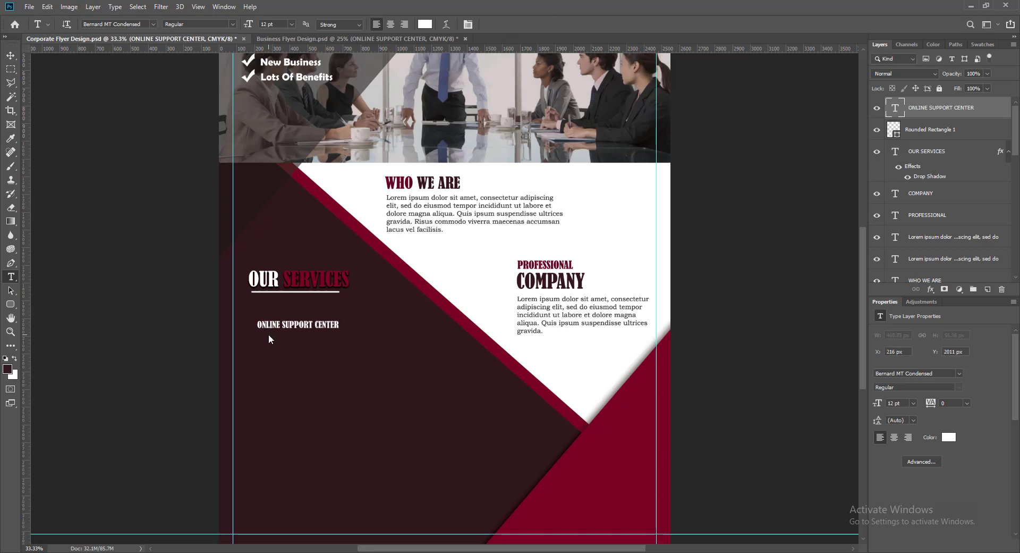
left_click(11, 55)
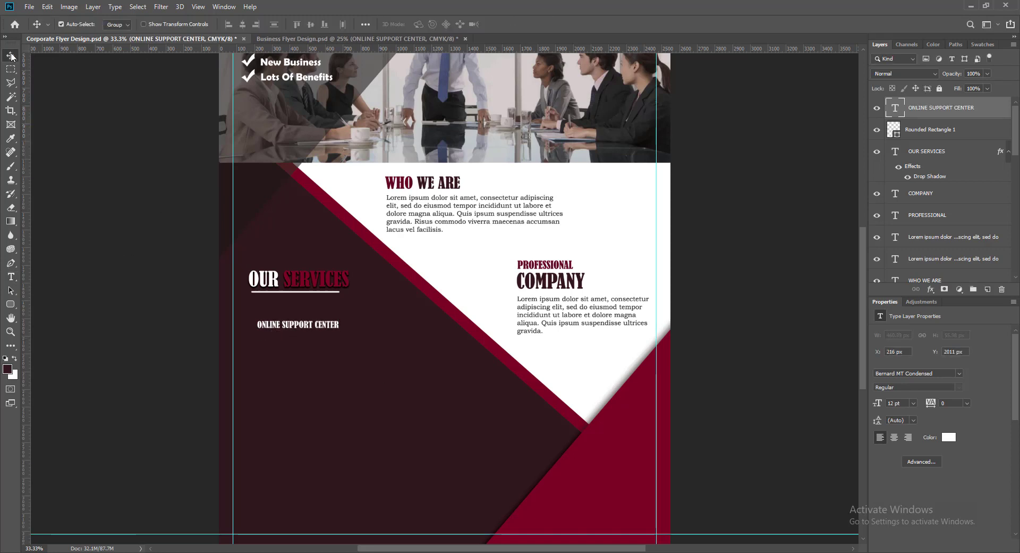
Apply a drop shadow layer style to the "ONLINE SUPPORT CENTER" text.
right_click(897, 109)
left_click(898, 112)
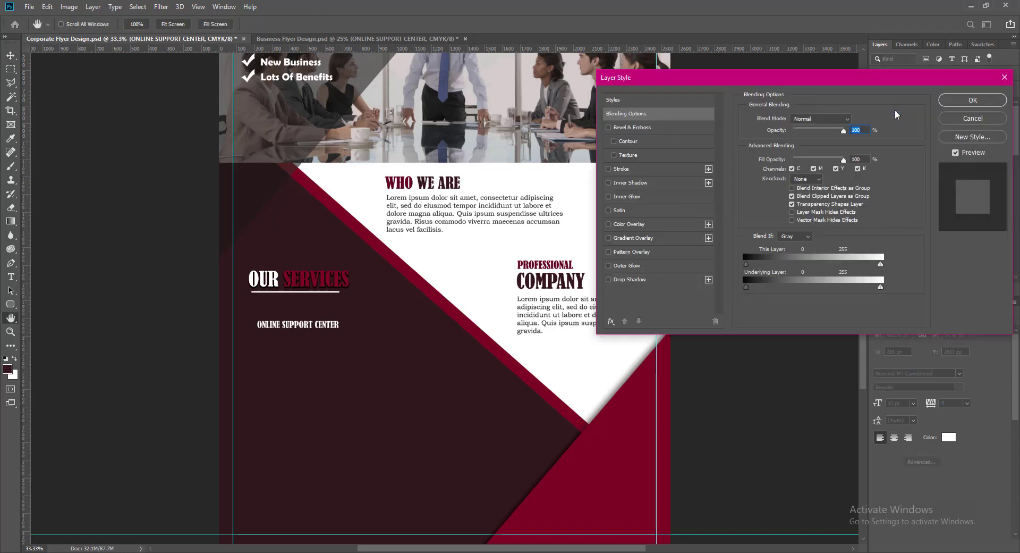
left_click(609, 279)
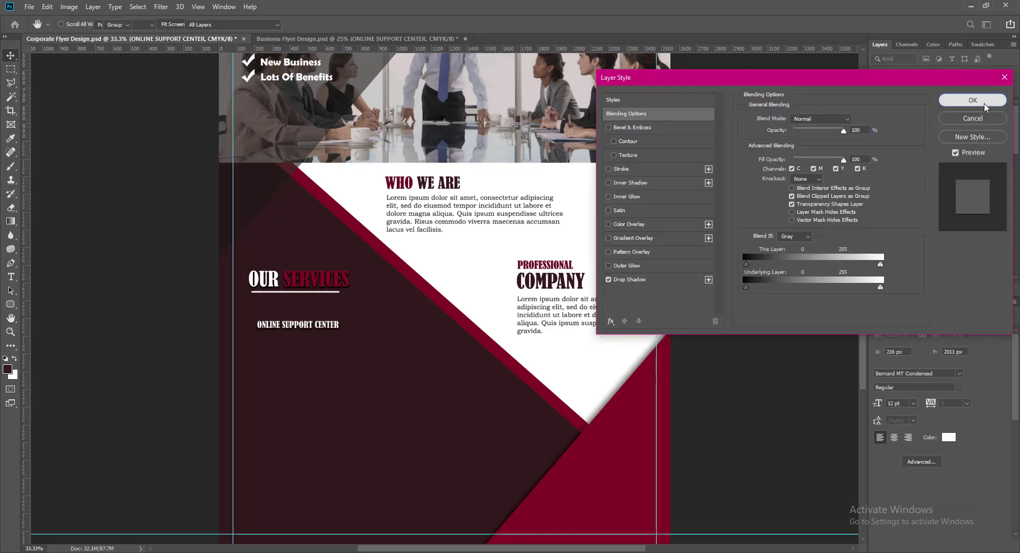
key("Return")
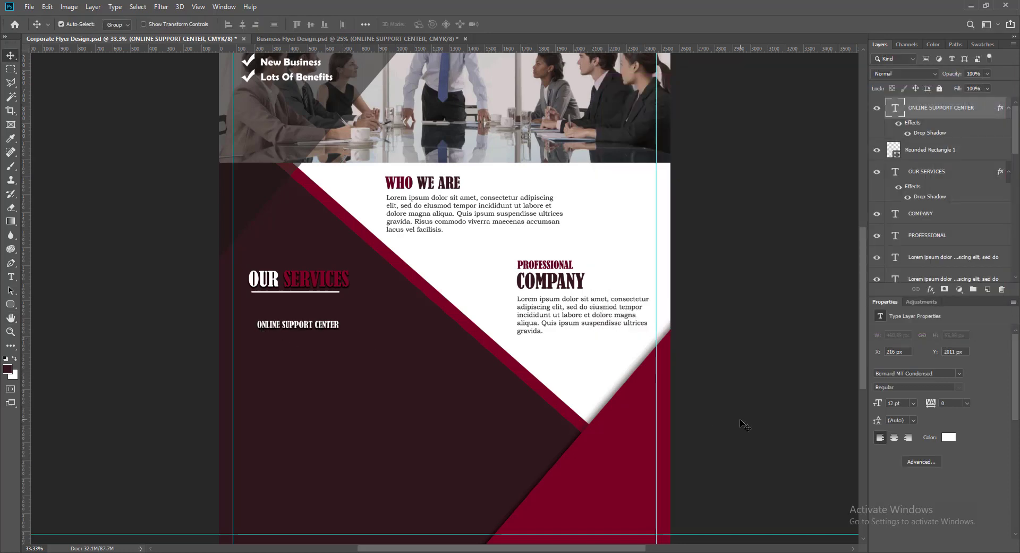
Move "ONLINE SUPPORT CENTER" right and down to about X 243 px, Y 2068 px.
key("shift+Right")
key("shift+Right")
key("shift+Right")
key("shift+Right")
key("shift+Right")
key("shift+Right")
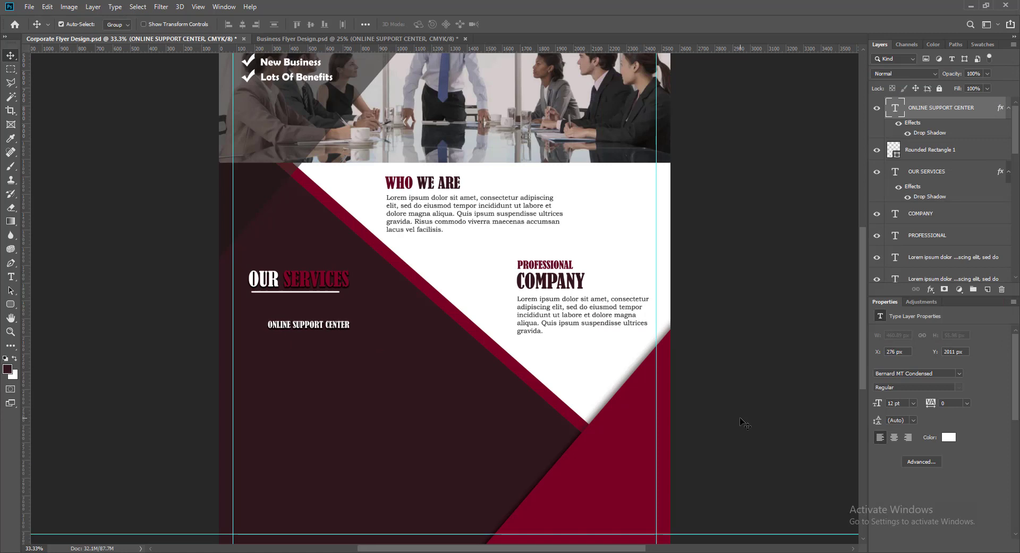
key("shift+Left")
key("shift+Left")
key("shift+Left")
key("shift+Down")
key("shift+Down")
key("shift+Down")
key("shift+Down")
key("shift+Down")
key("shift+Down")
key("shift+Right")
key("shift+Right")
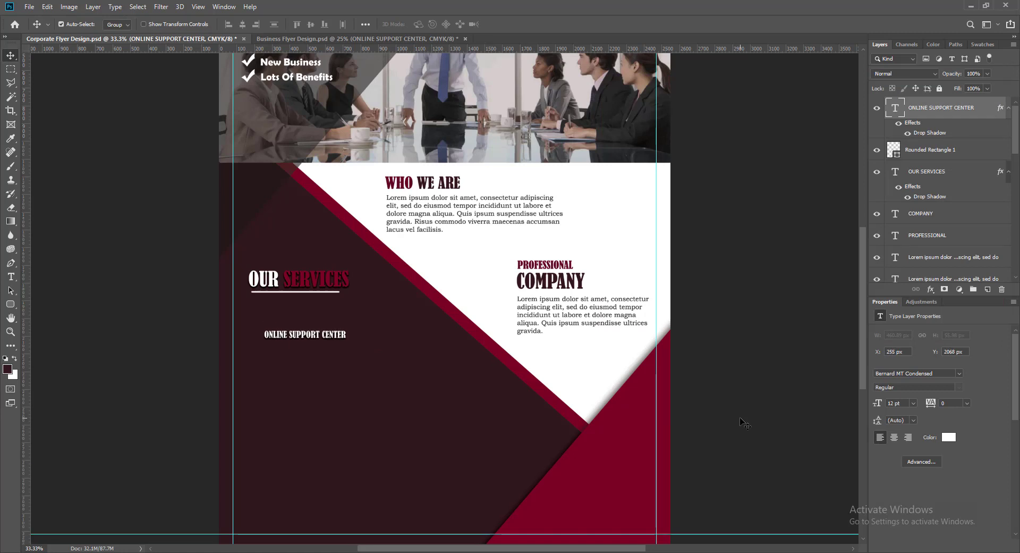
key("Right")
key("Right")
key("Right")
key("Right")
key("Left")
key("Left")
key("Left")
key("Left")
key("Left")
key("Left")
key("Left")
key("Left")
key("Left")
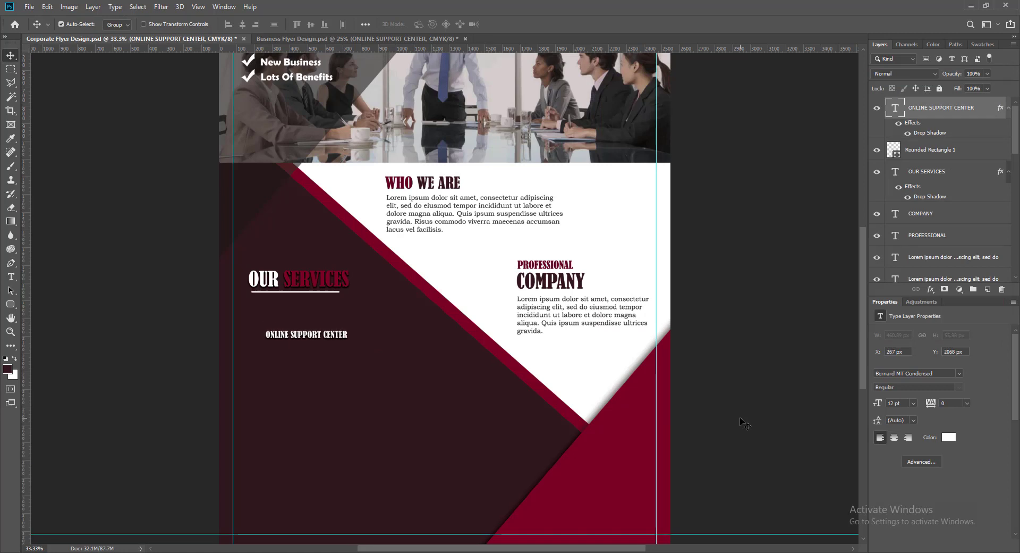
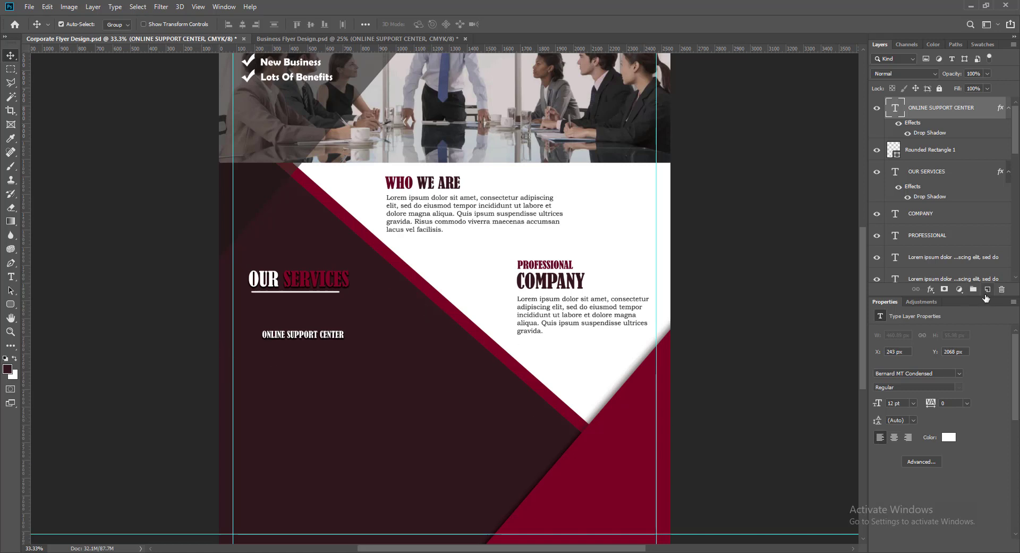
left_click(987, 289)
left_click(11, 276)
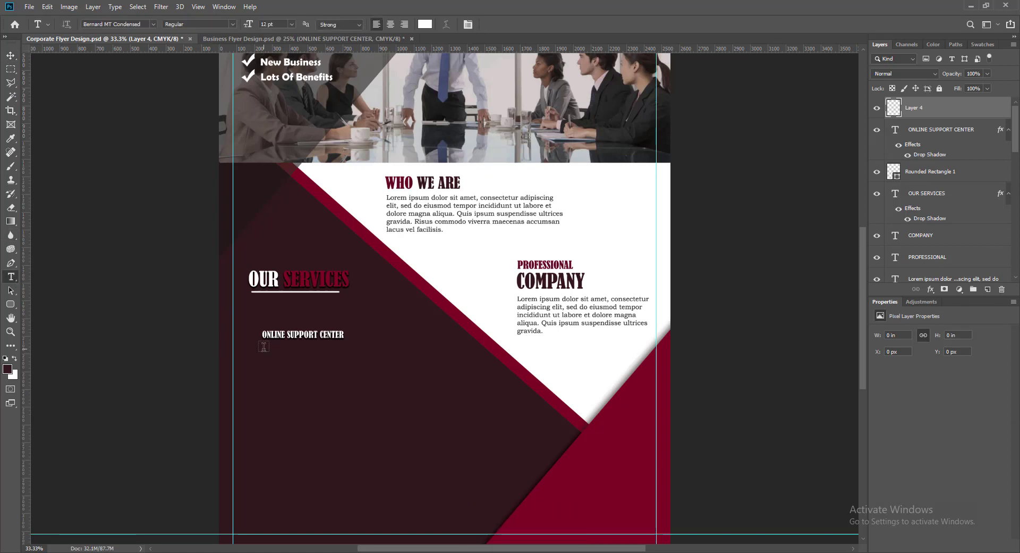
left_click(11, 57)
Duplicate the WHO WE ARE paragraph to just below "ONLINE SUPPORT CENTER" and color the copy white, #ffffff.
left_click(390, 201)
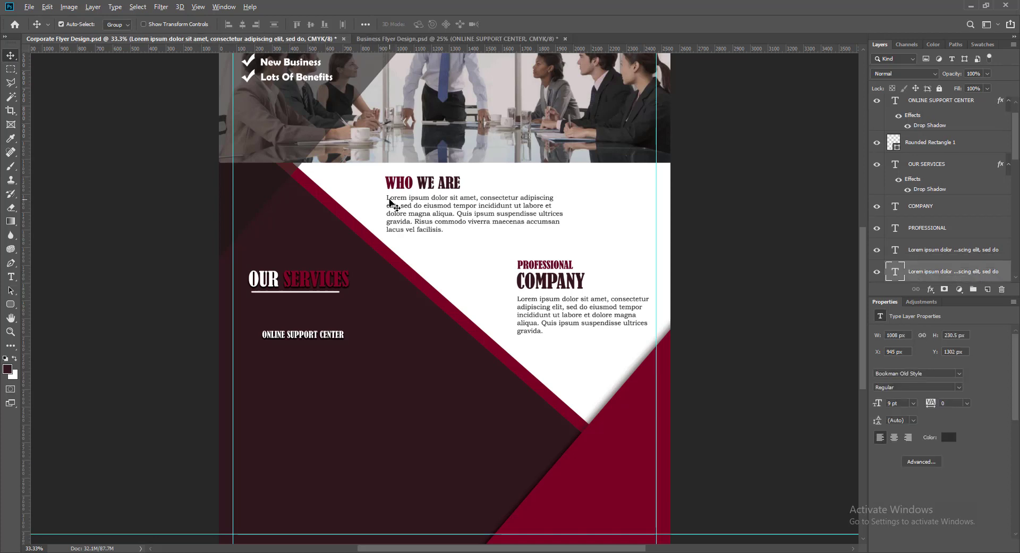
left_click_drag(390, 201, 267, 354)
key("t")
key("Return")
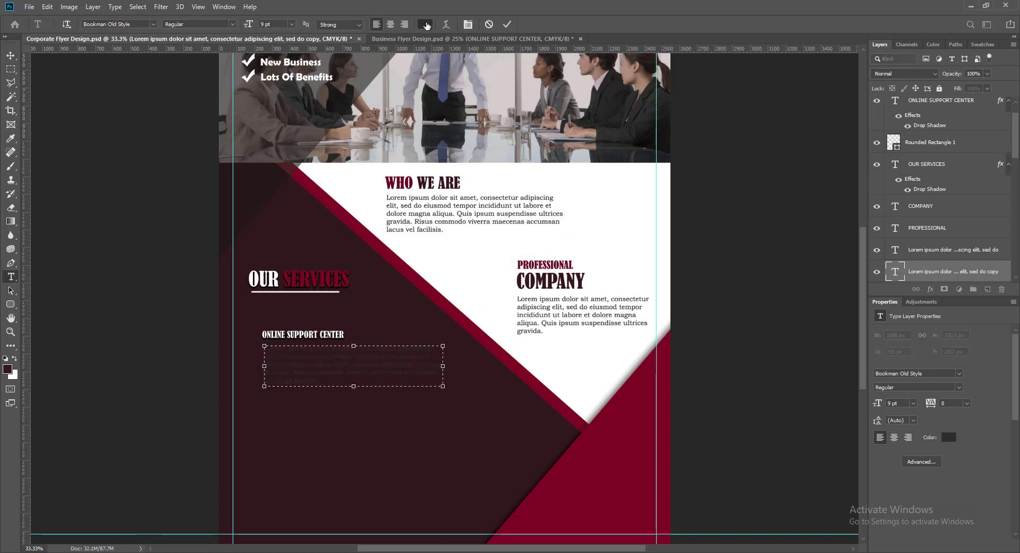
left_click(427, 26)
left_click(543, 154)
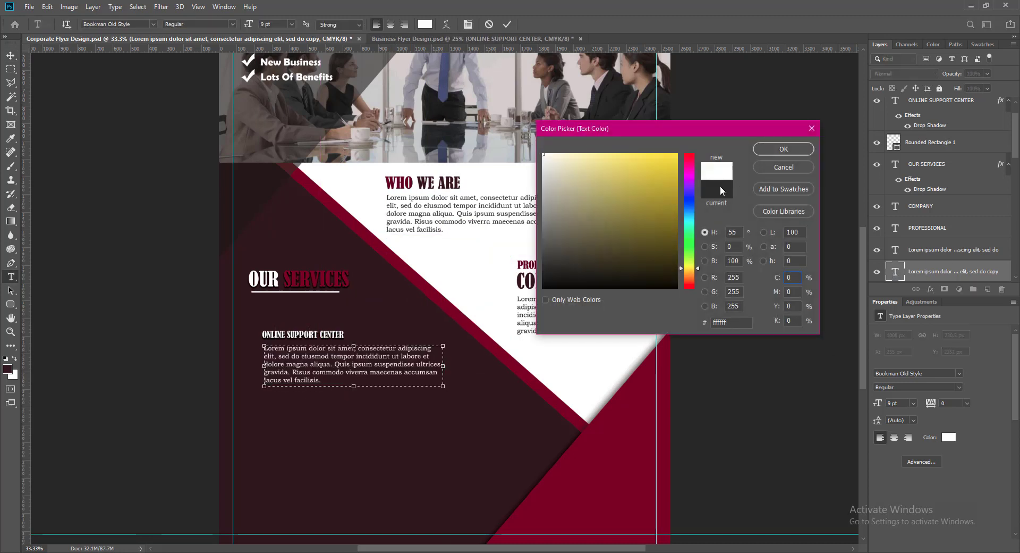
left_click(784, 149)
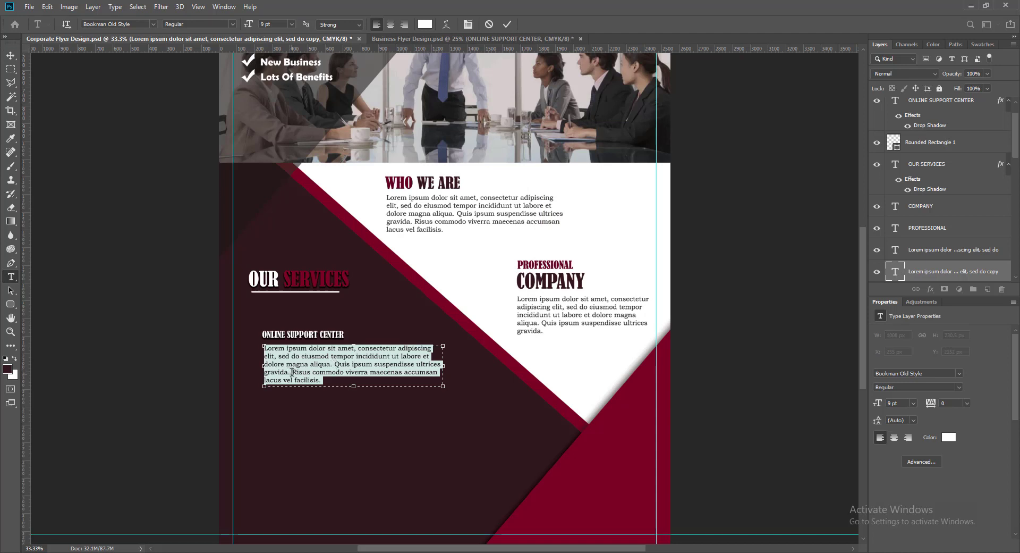
Delete the last sentence, from "Risus commodo" onward, from the white paragraph and commit the text.
left_click_drag(292, 372, 327, 379)
key("BackSpace")
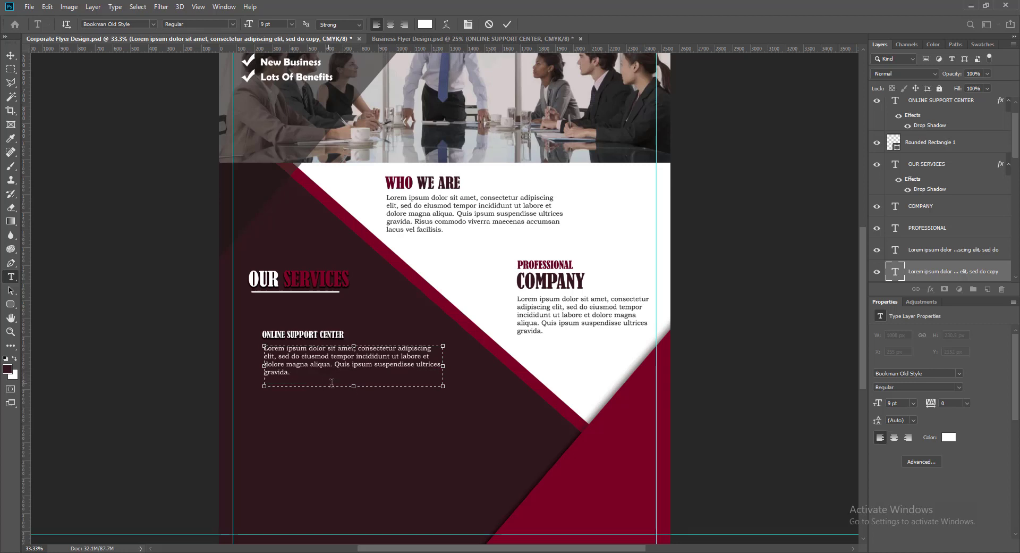
key("ctrl+Return")
key("v")
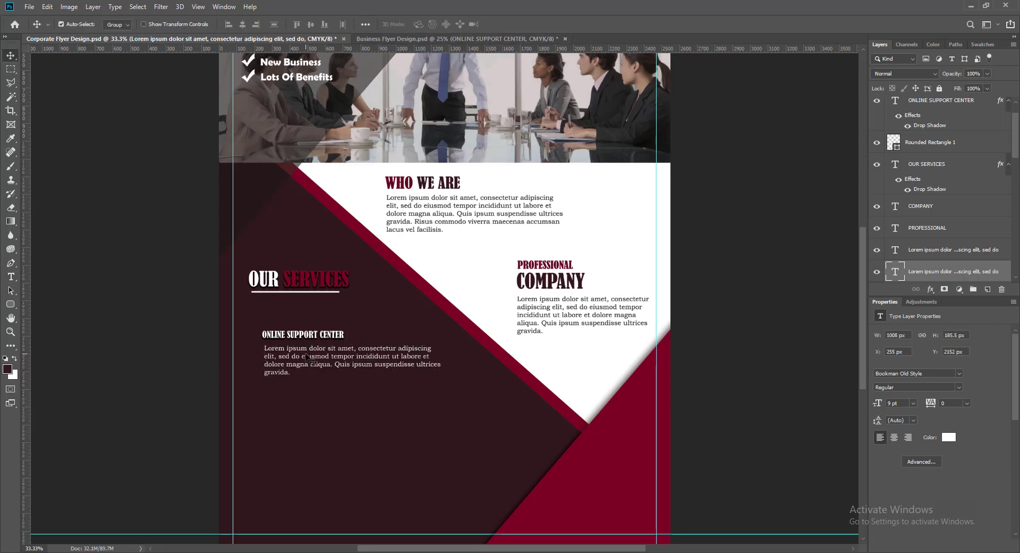
Set the white paragraph to 8 pt and align it under "ONLINE SUPPORT CENTER" at about X 243 px, Y 2149 px.
double_click(895, 272)
left_click(292, 24)
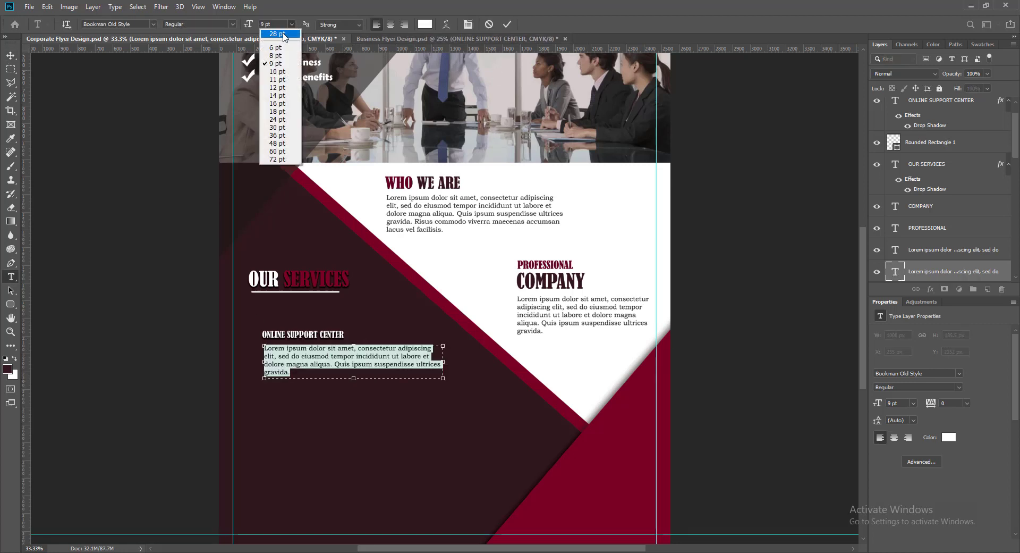
left_click(279, 56)
key("ctrl+Return")
key("v")
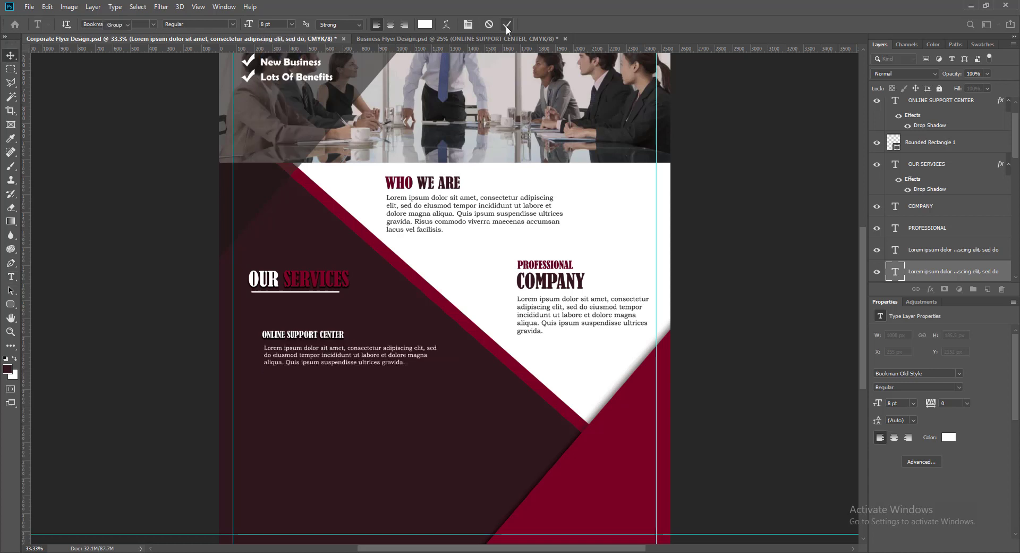
left_click_drag(298, 352, 297, 352)
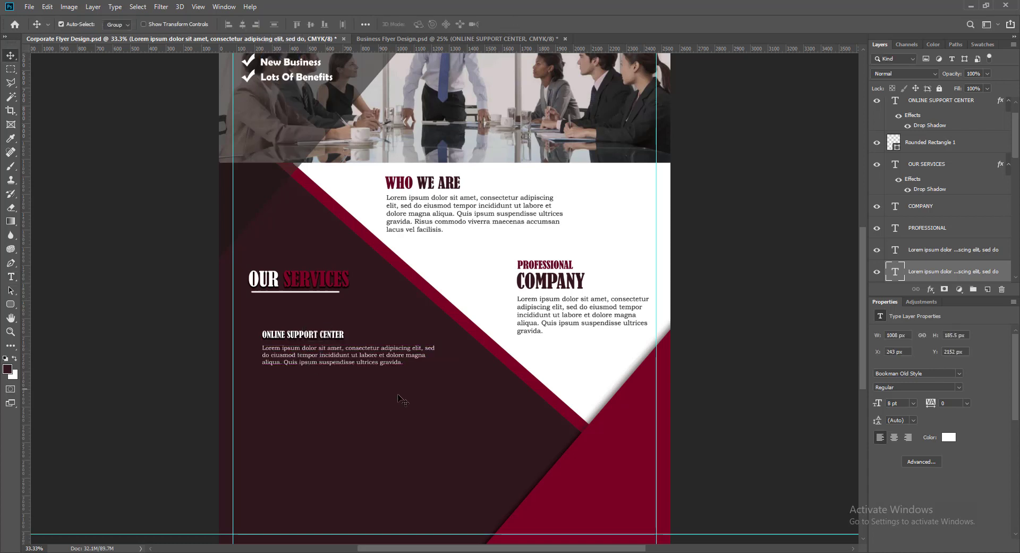
key("Up")
key("Up")
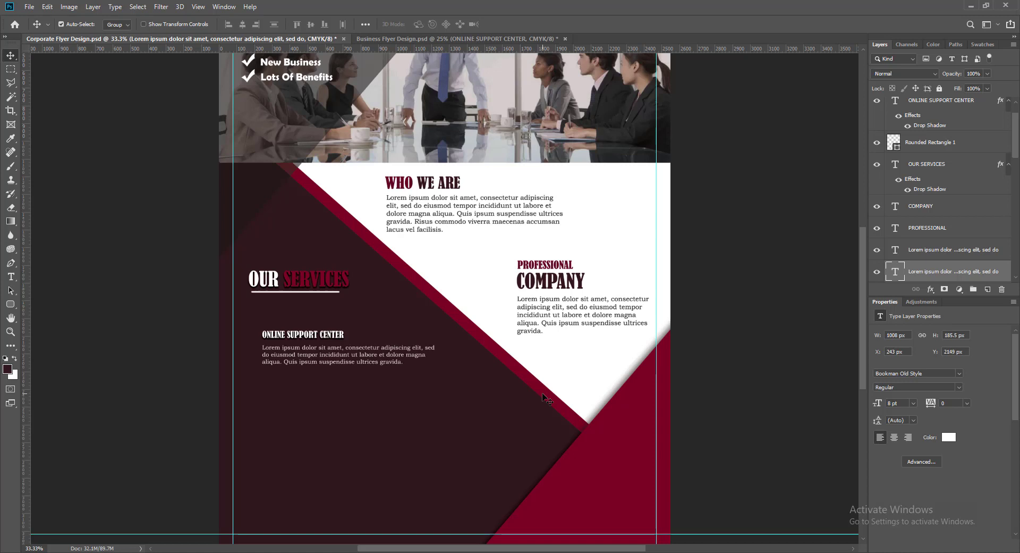
Duplicate "ONLINE SUPPORT CENTER" with its paragraph twice, evenly spaced downward, with the last heading at about X 238 px, Y 2774 px.
left_click(267, 342)
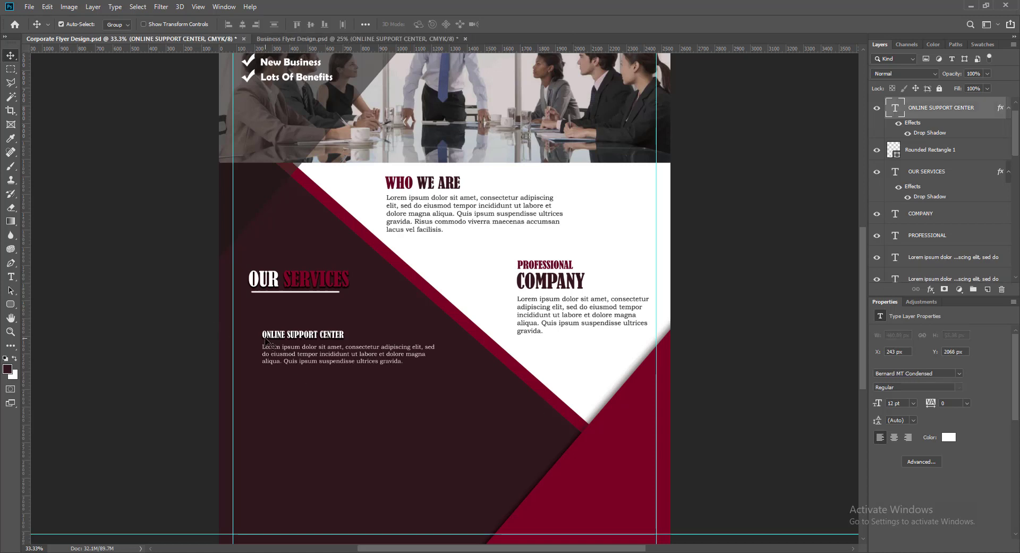
left_click(269, 343, "shift")
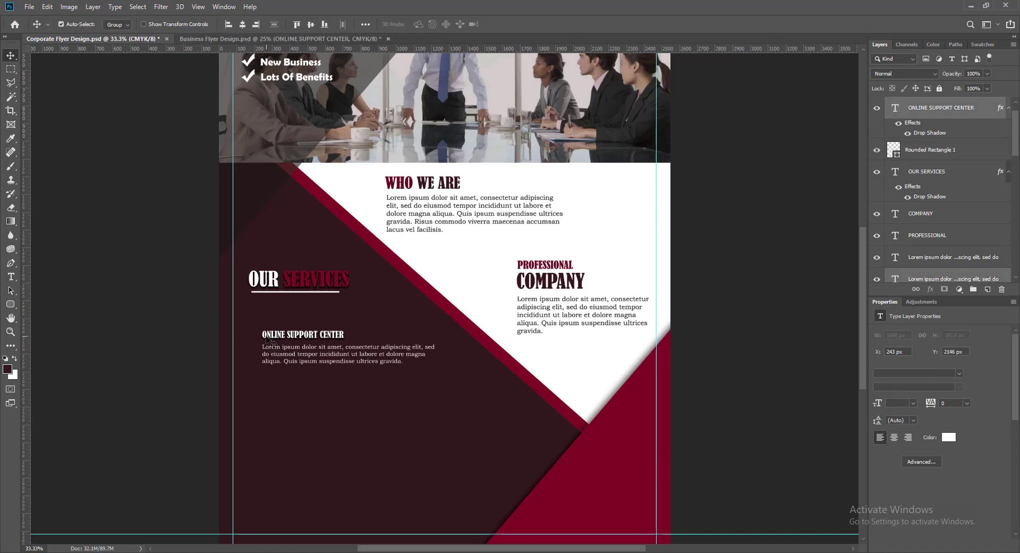
left_click_drag(268, 341, 266, 463)
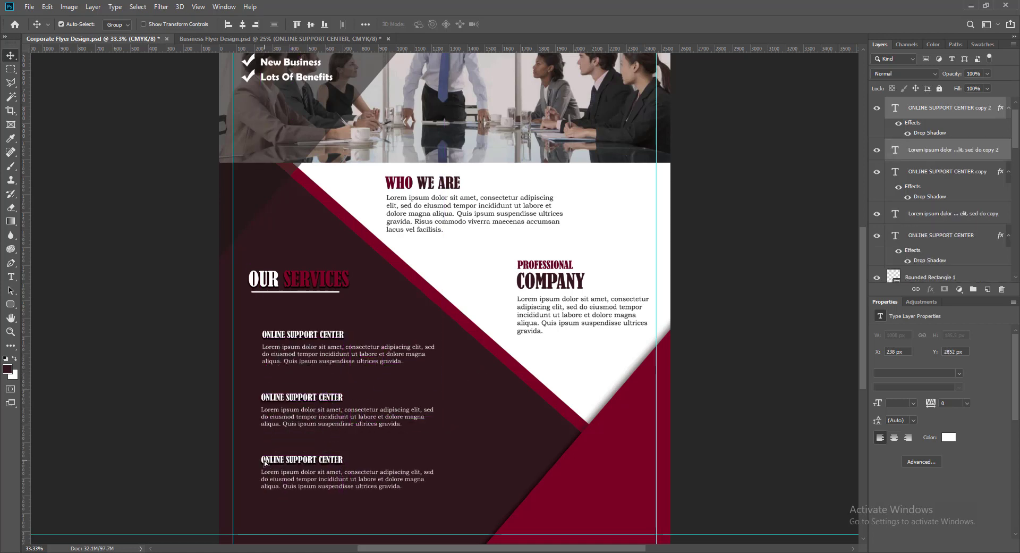
Replace the middle service subheading with "BASIC METHOD OF SOCIAL" and commit the text.
scroll(545, 418, "down", 2)
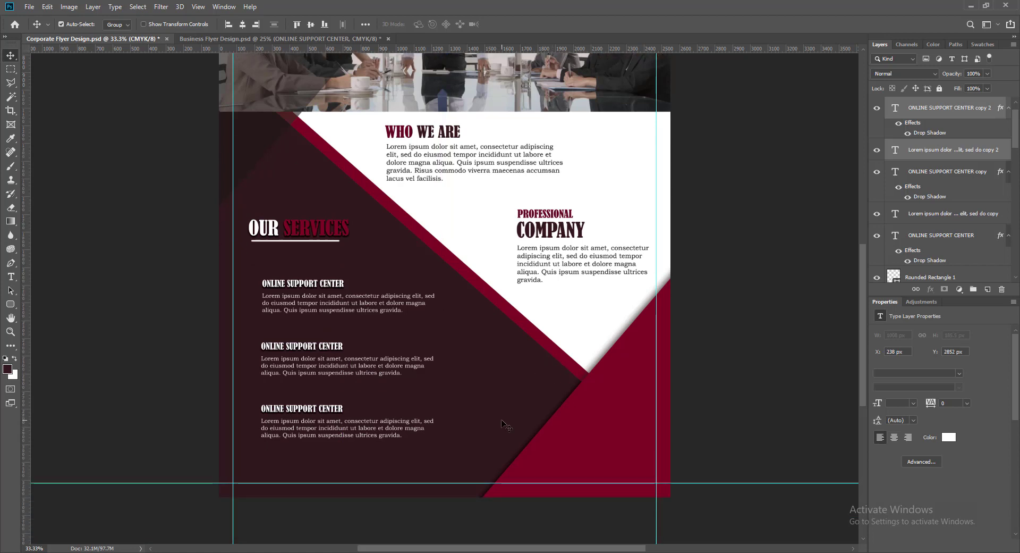
double_click(271, 347)
type("BASIC METHOD OF SOCIAL")
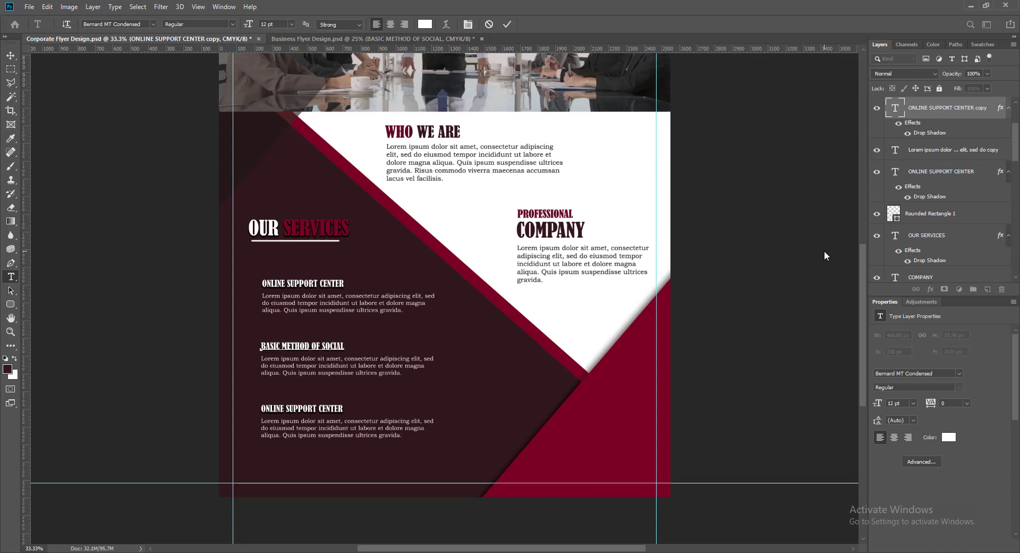
key("ctrl+Return")
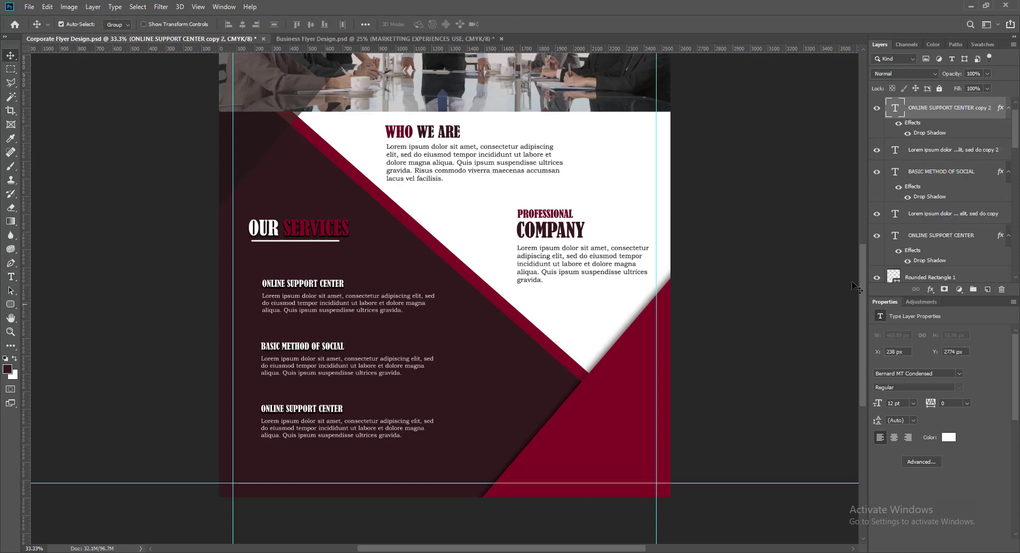
Replace the bottom service subheading with "MARKETTING EXPERIENCES USE" and commit the text.
double_click(896, 108)
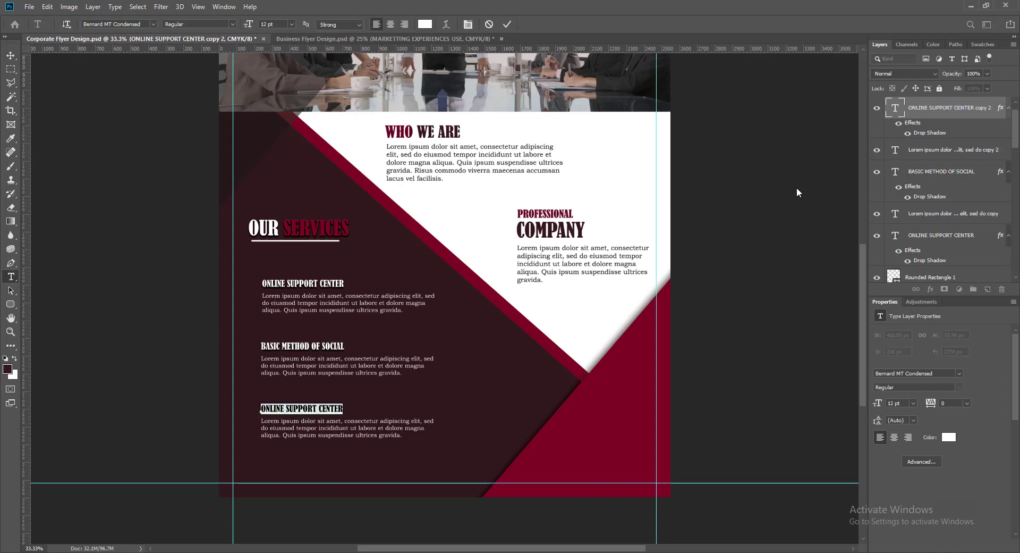
type("MARKETTING EXPERIENCES USE")
left_click(531, 28)
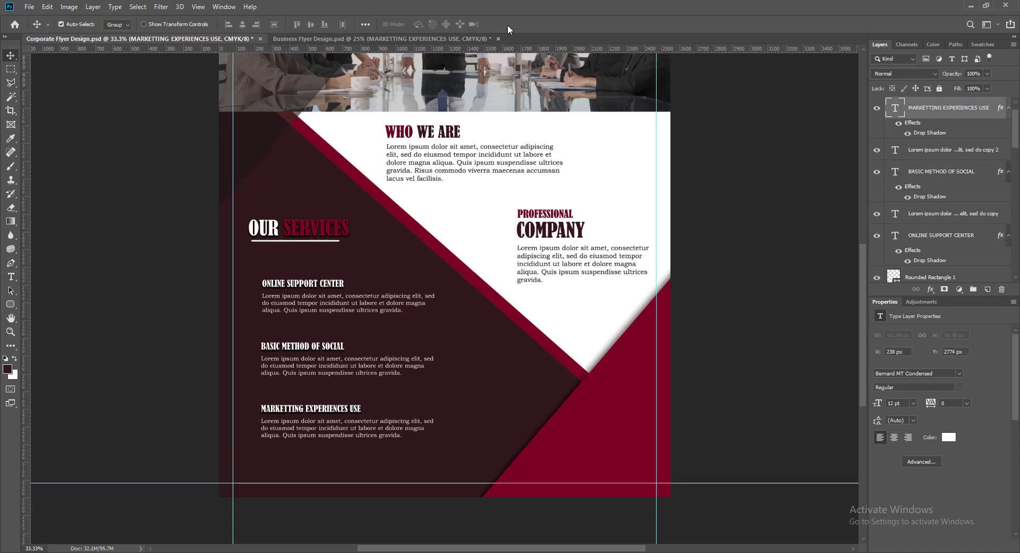
Delete the last sentence, from "Quis ipsum" onward, from the middle service paragraph and shorten its text box to fit.
left_click(270, 288)
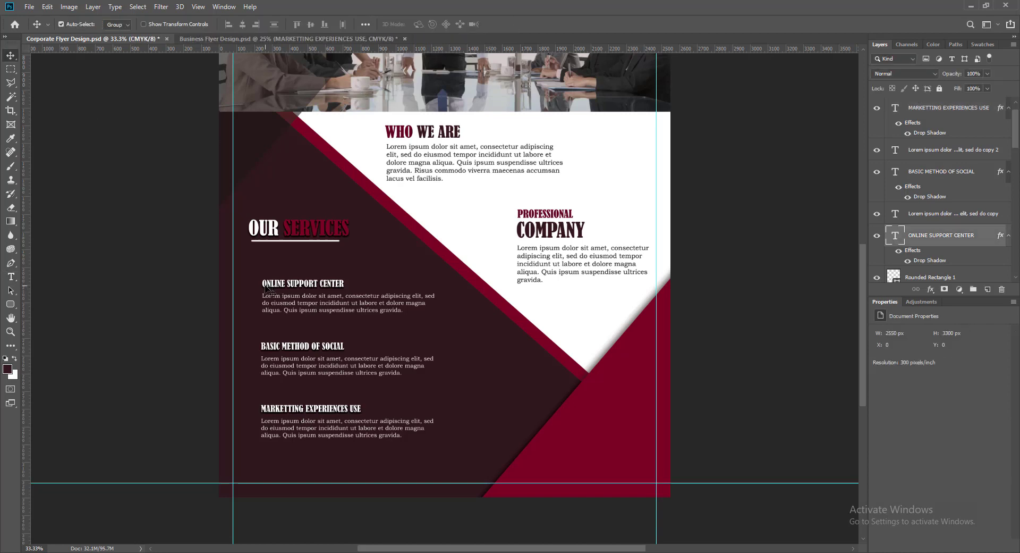
left_click(313, 363)
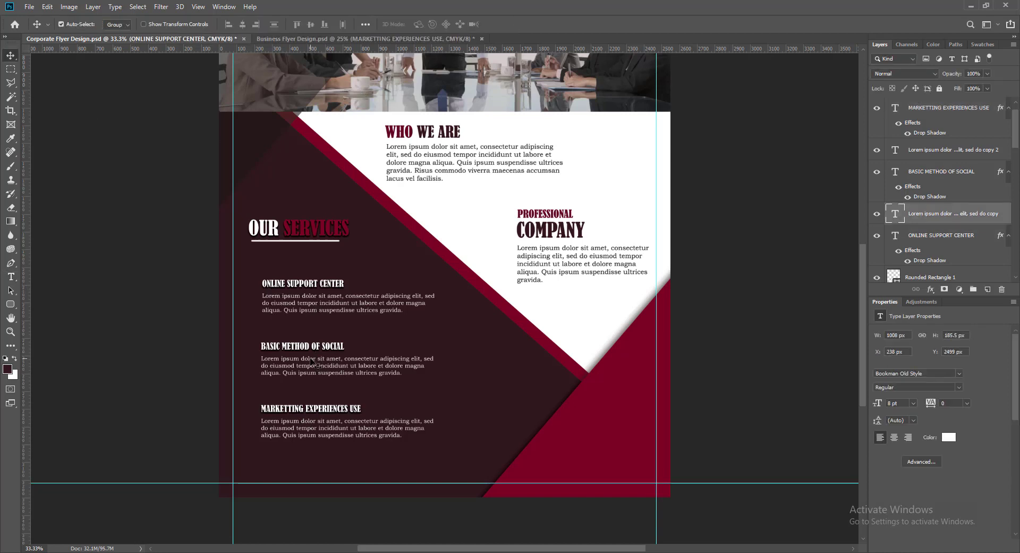
double_click(895, 215)
left_click(284, 372)
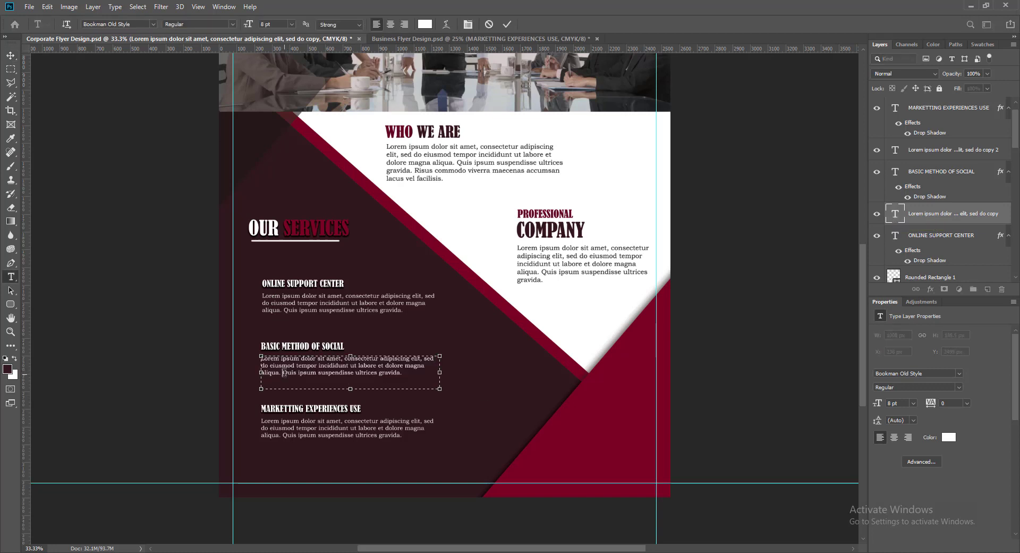
left_click_drag(282, 373, 405, 373)
key("BackSpace")
left_click_drag(351, 389, 342, 376)
left_click(507, 25)
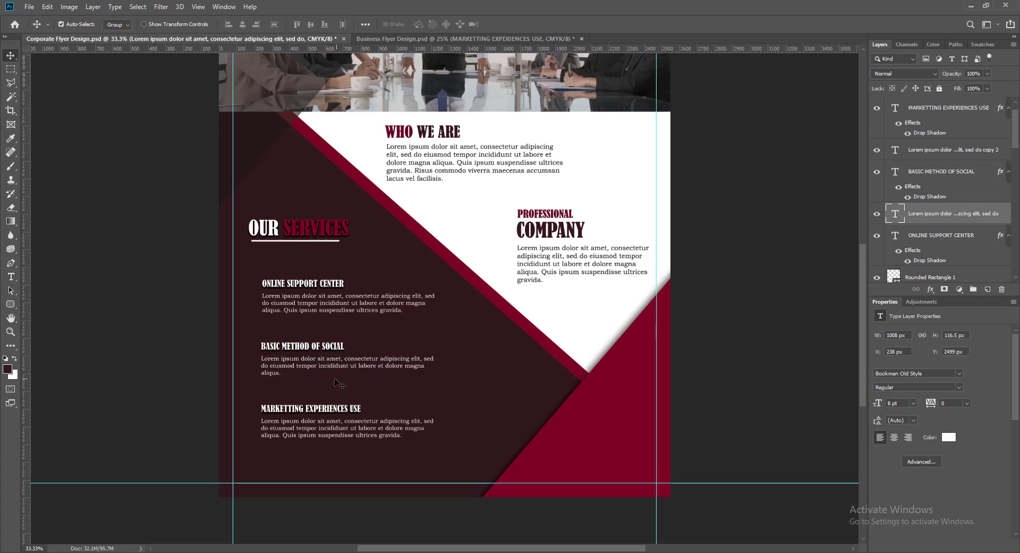
Replace the bottom service paragraph's last sentence with "Lorem ipsum dolor sit amet, consectetur adipiscing elit.", trim its box to about 162 px high, and save.
double_click(896, 151)
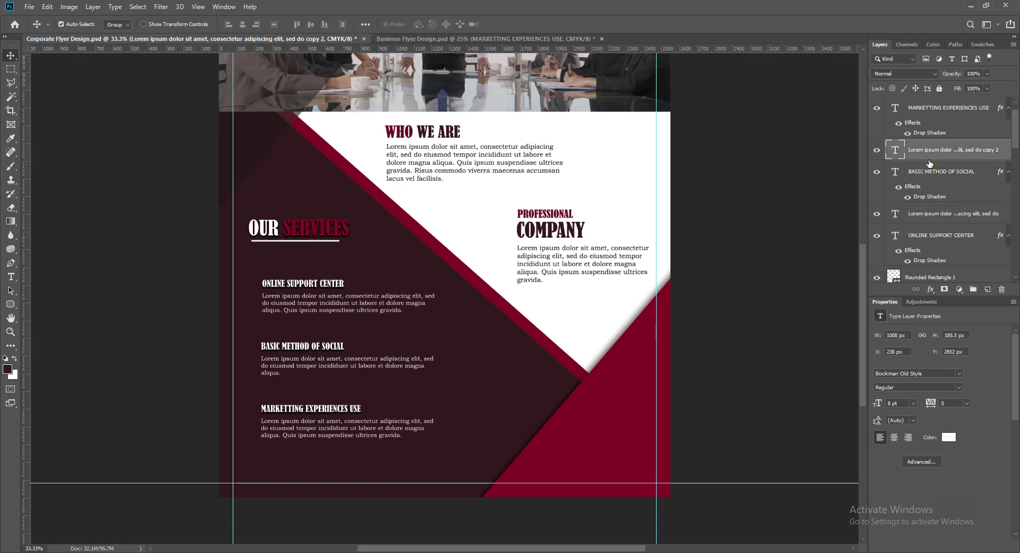
left_click(373, 435)
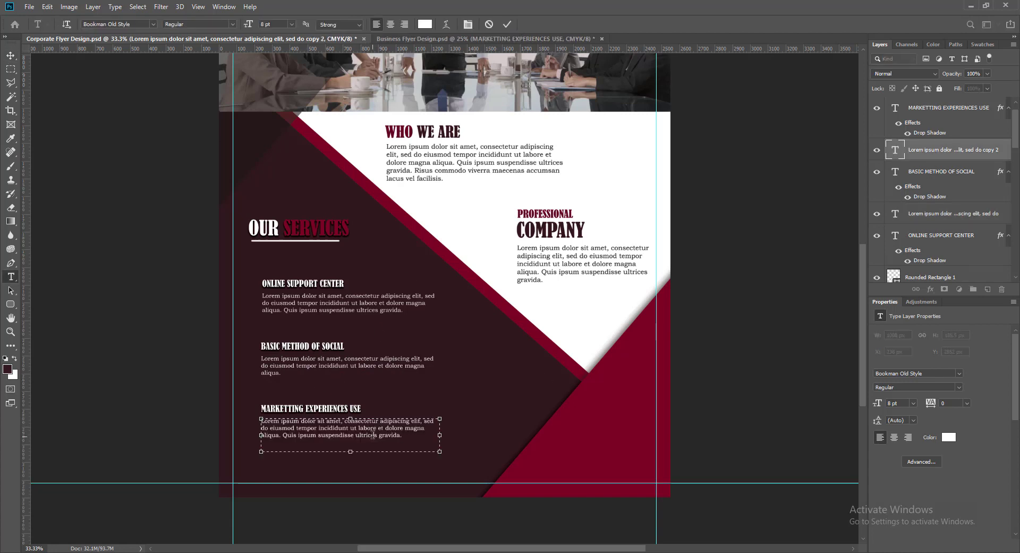
left_click_drag(281, 435, 262, 420)
key("BackSpace")
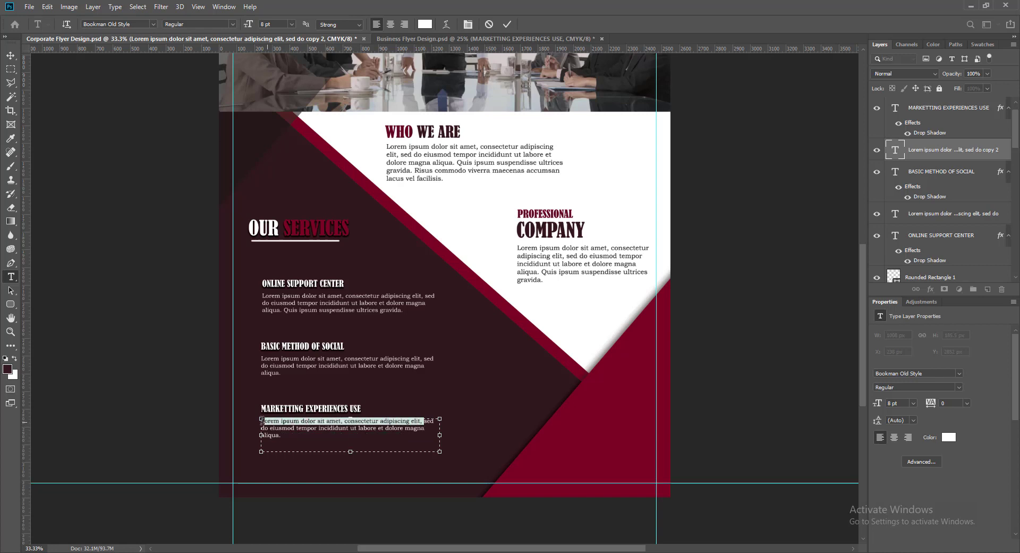
left_click(318, 437)
key("ctrl+v")
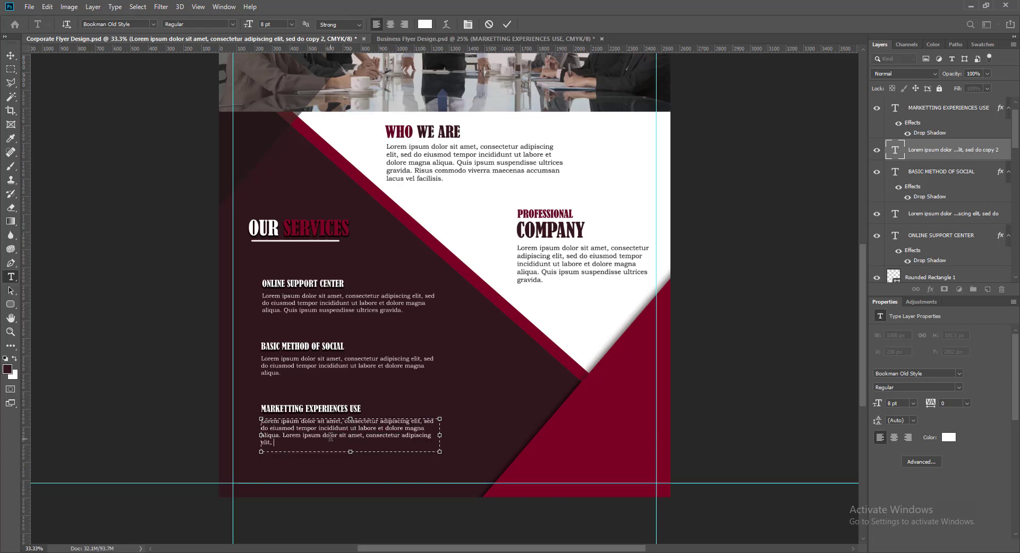
left_click_drag(351, 452, 352, 446)
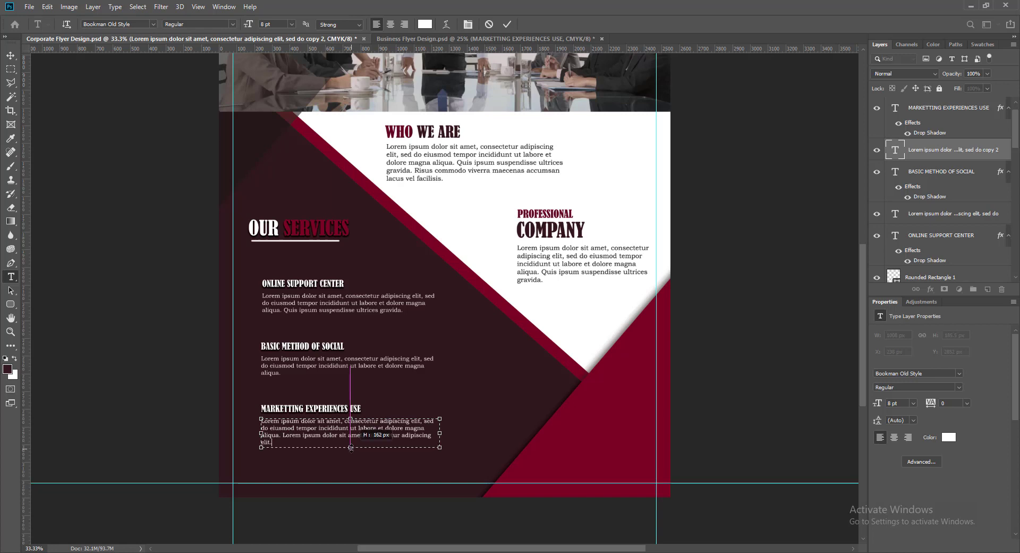
left_click(508, 24)
key("v")
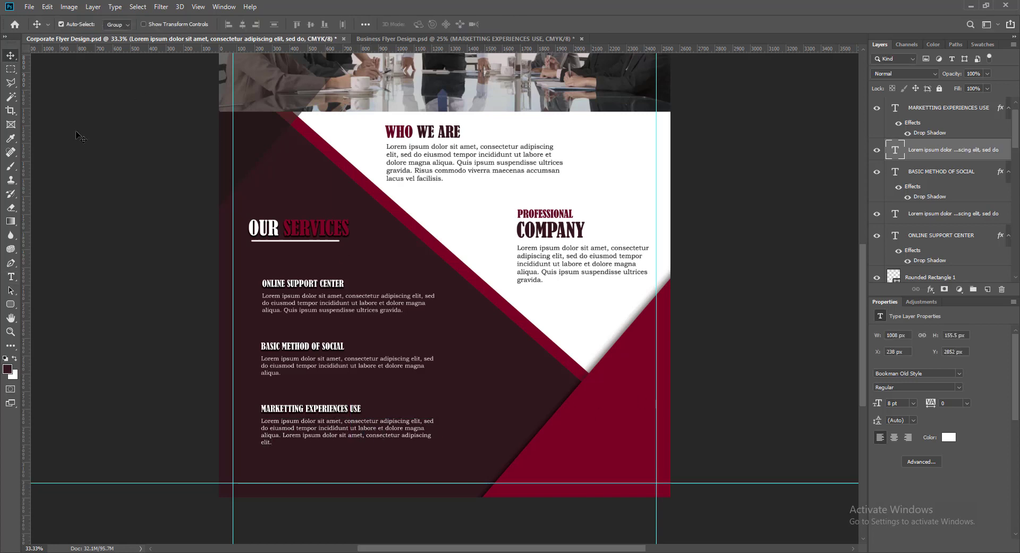
key("ctrl+s")
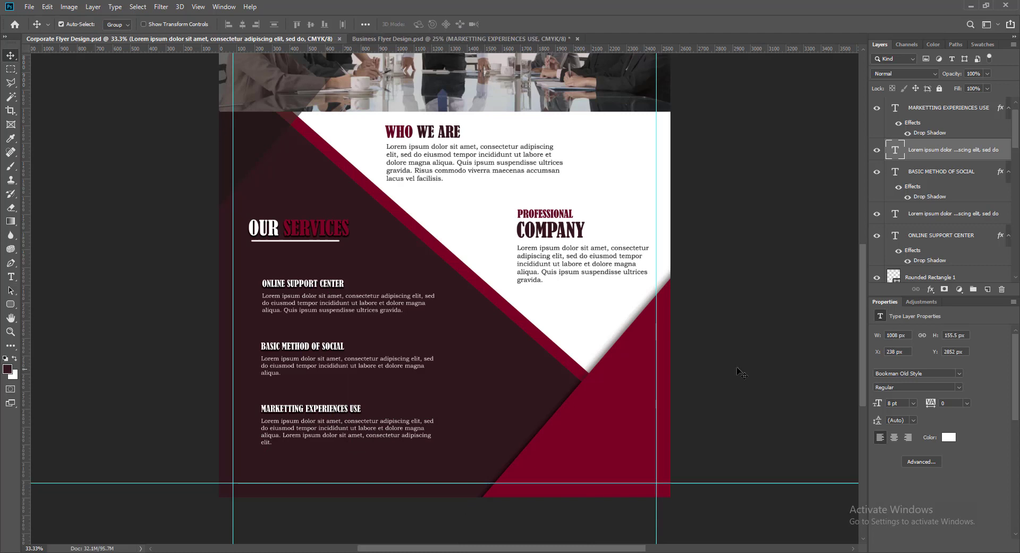
Move all three service subheadings and their paragraphs up together by about 30 px and save the document.
left_click(267, 290)
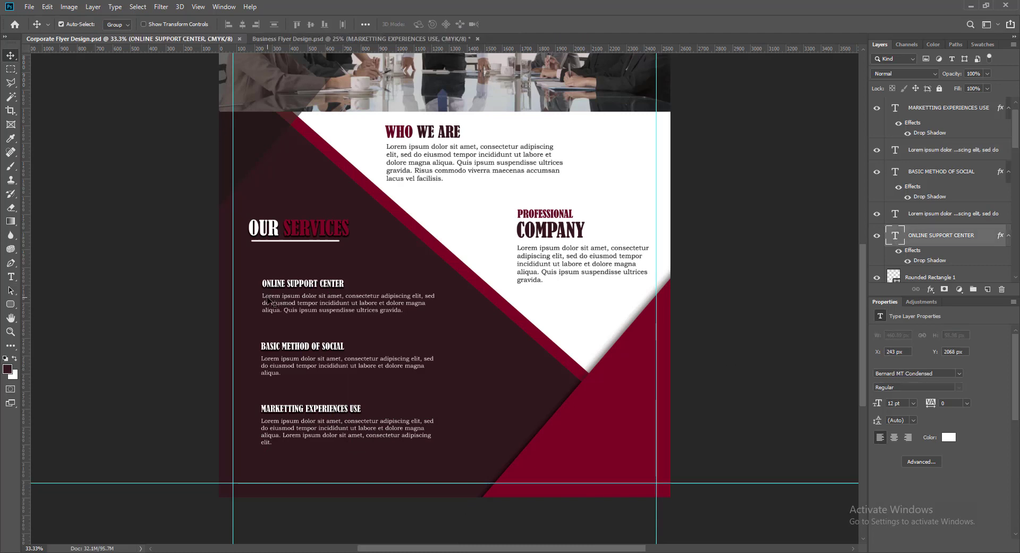
left_click(264, 354, "shift")
left_click(262, 361, "shift")
left_click(266, 426, "shift")
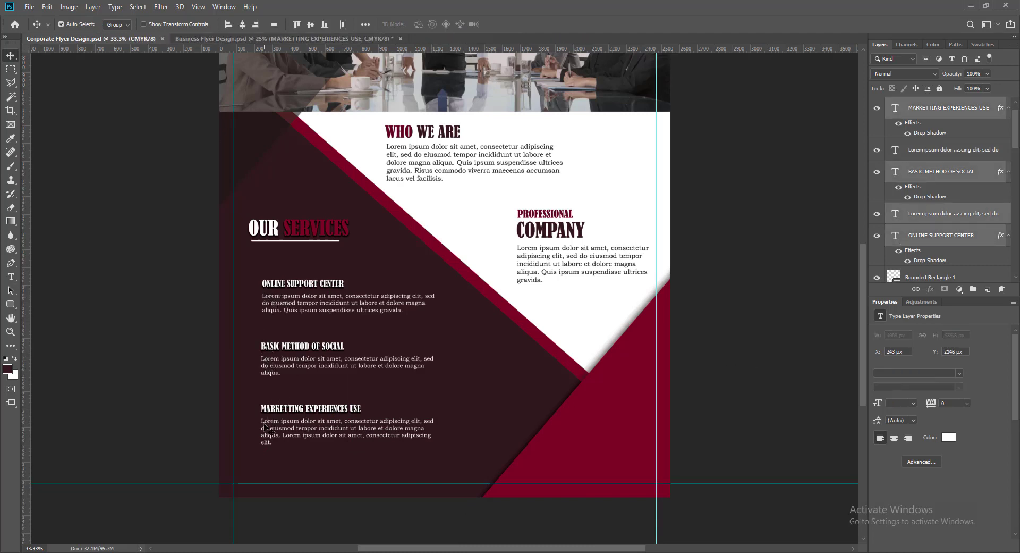
key("Up")
key("Up")
key("Up")
key("Up")
key("Up")
key("Up")
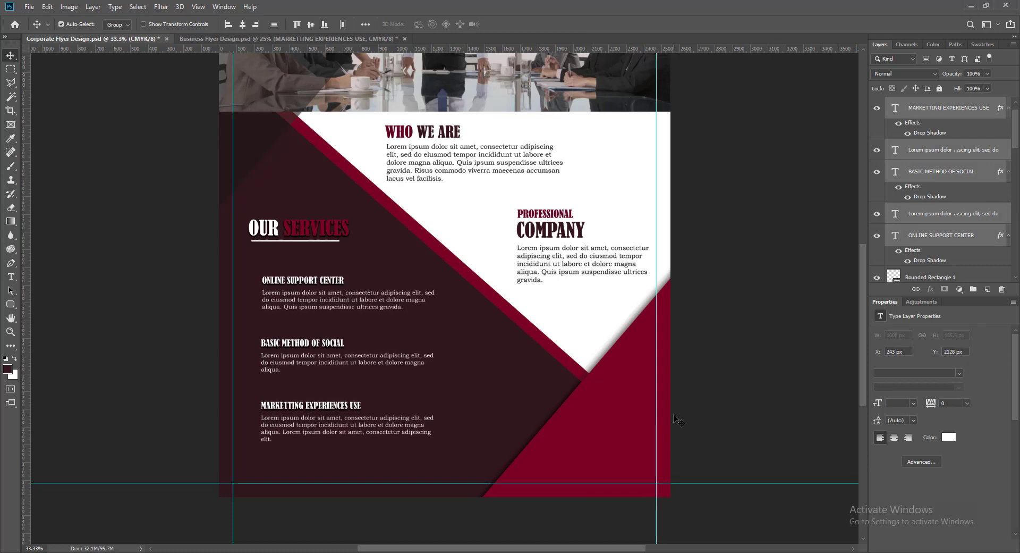
key("Up")
key("Up")
key("Up")
key("Up")
key("Up")
key("Up")
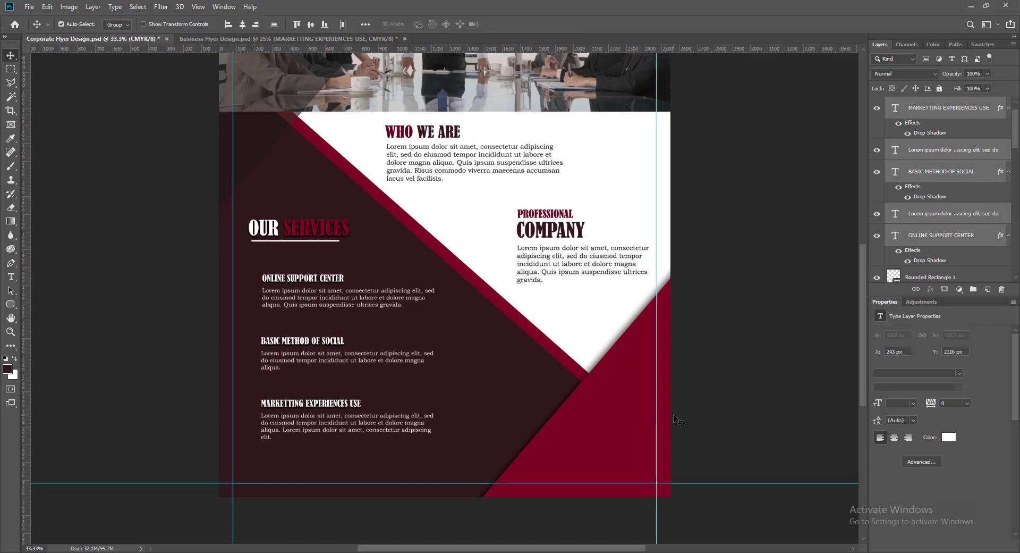
left_click(761, 318)
key("ctrl+s")
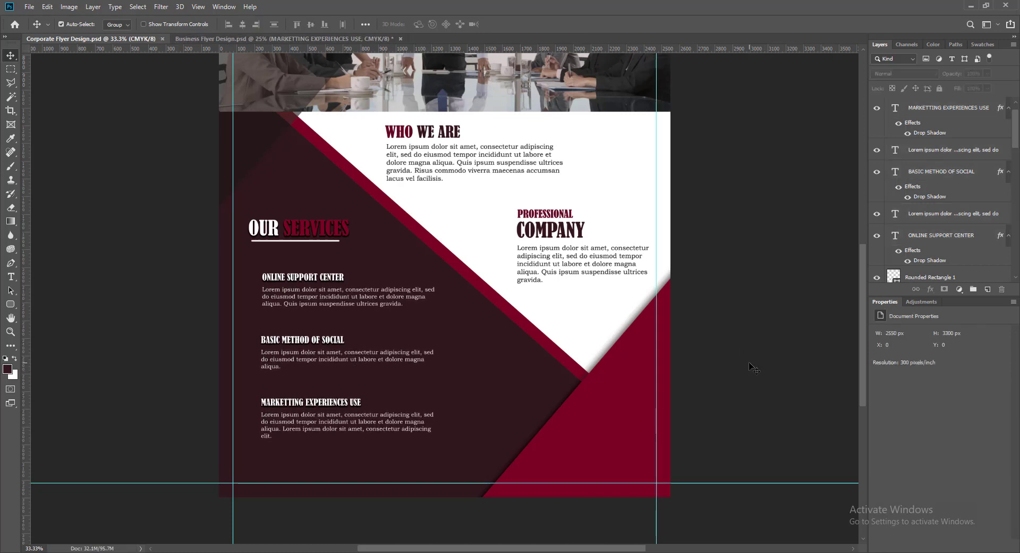
Add the agency's e-mail and phone number on two lines in white 16 pt Berlin Sans FB Demi Bold below the services.
key("ctrl+shift+alt+n")
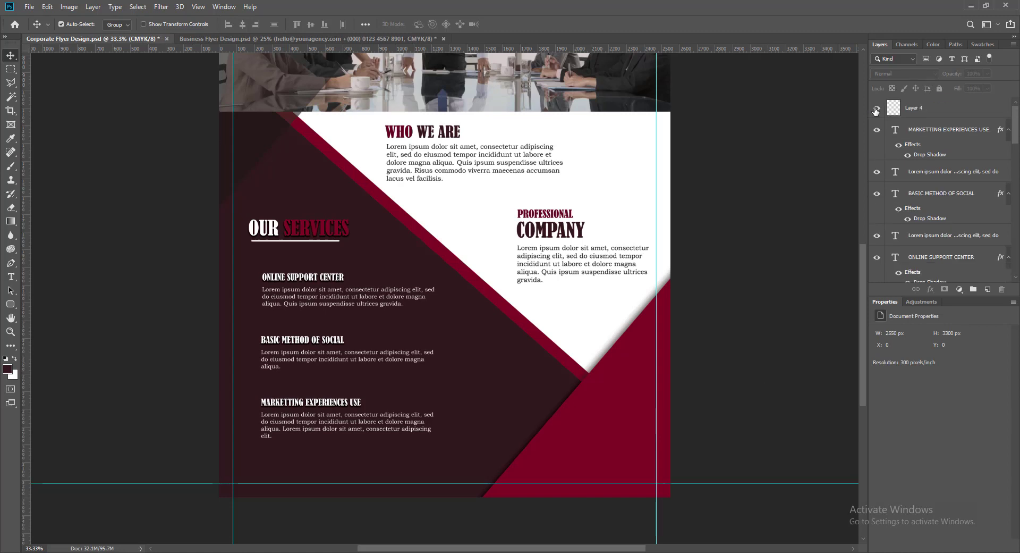
left_click(917, 109)
key("t")
left_click(277, 464)
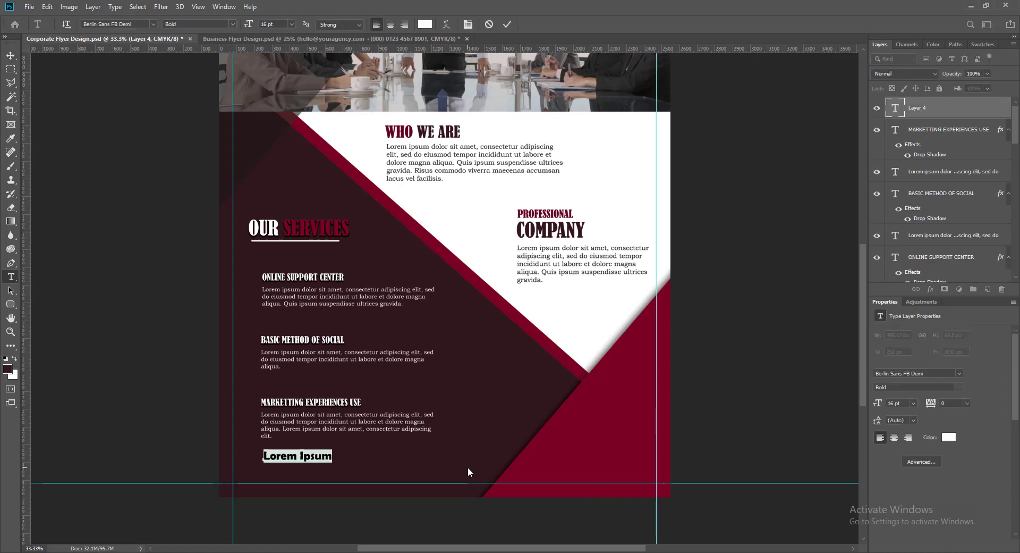
key("ctrl+v")
left_click(508, 24)
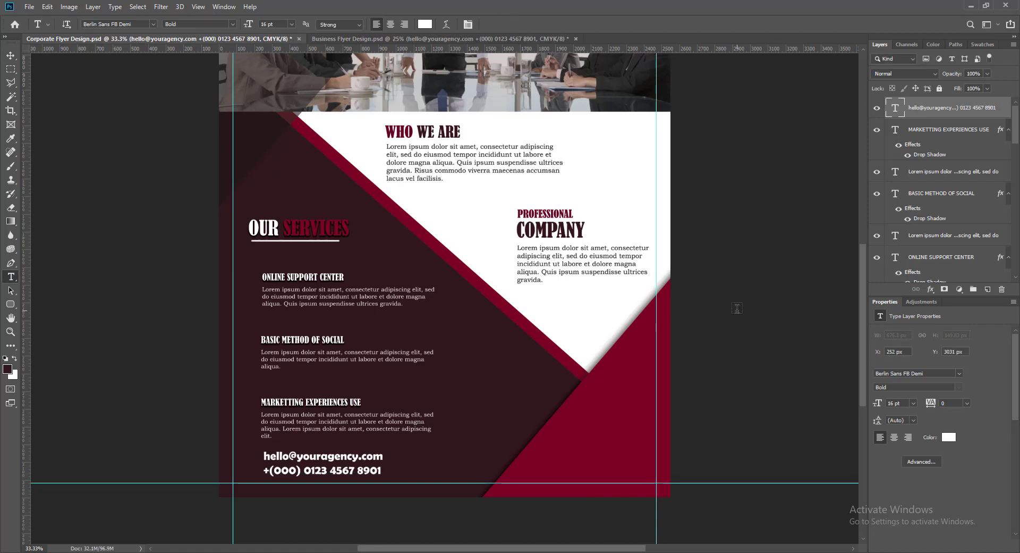
Move the contact text to about X 234 px, Y 3070 px, under the last service paragraph, and save the document.
key("v")
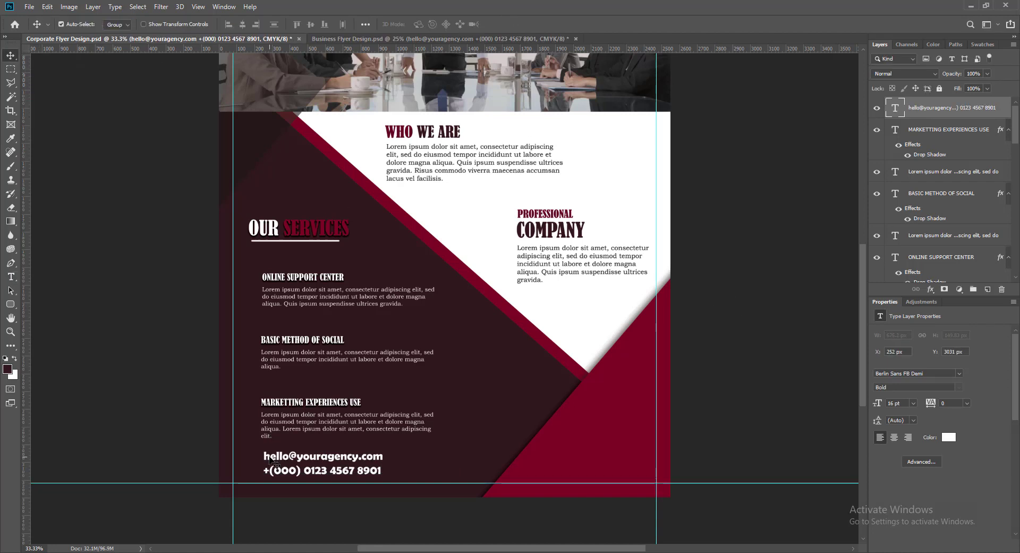
key("Down")
key("Down")
key("Down")
key("Down")
key("Down")
key("Down")
key("Down")
key("Down")
key("Down")
key("Down")
key("Down")
key("Down")
key("Down")
key("Down")
key("Down")
key("Down")
key("Down")
key("Down")
key("Down")
key("Down")
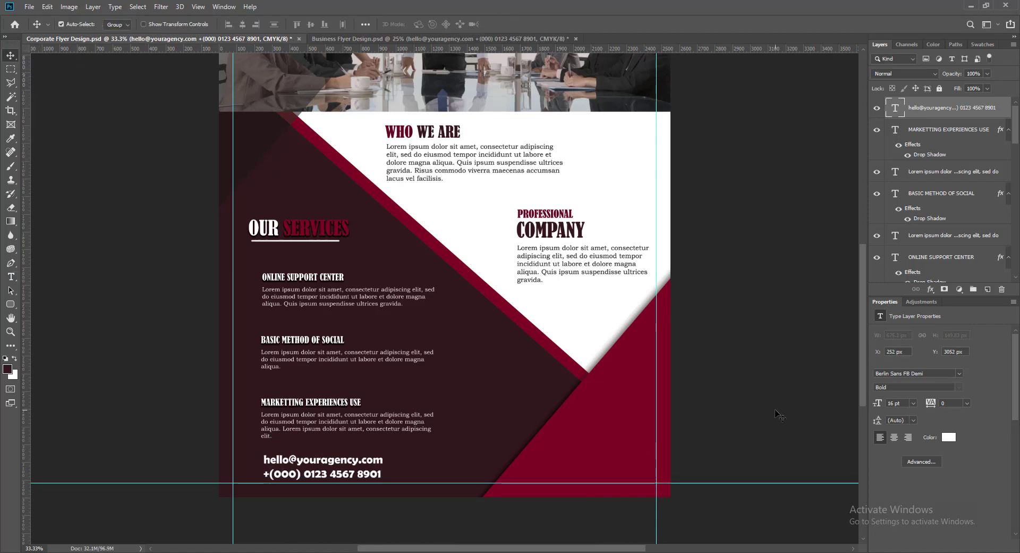
key("Down")
key("Down")
key("Down")
key("Left")
key("Left")
key("Left")
key("Left")
key("Left")
key("Left")
key("Left")
key("Left")
key("Left")
key("Left")
key("Left")
key("Left")
key("Left")
key("Left")
key("Left")
key("Left")
key("Left")
key("Left")
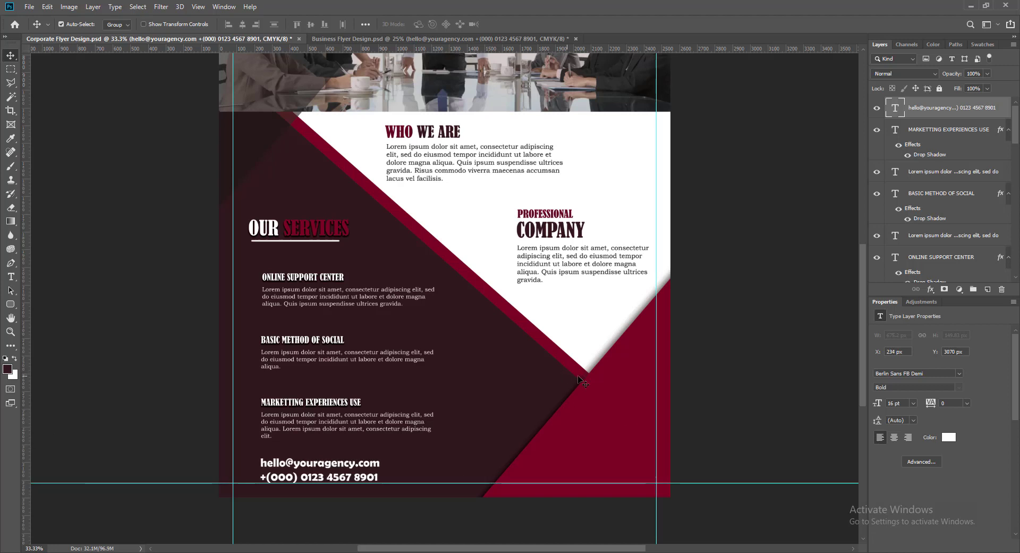
key("ctrl+s")
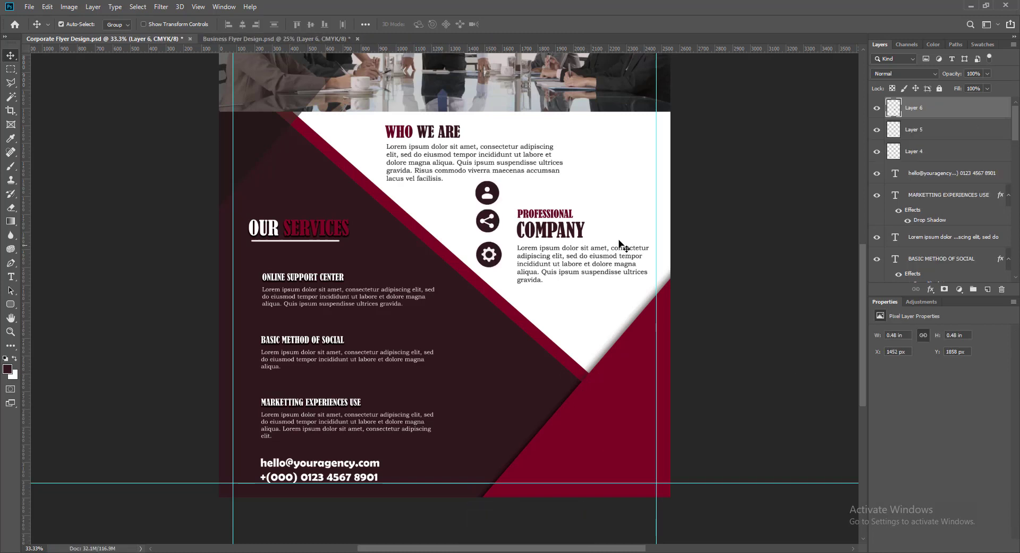
Recolor the person icon's circle with the corner shape's maroon and place it beside "ONLINE SUPPORT CENTER" at about X 82 px, Y 2034 px.
left_click(497, 195)
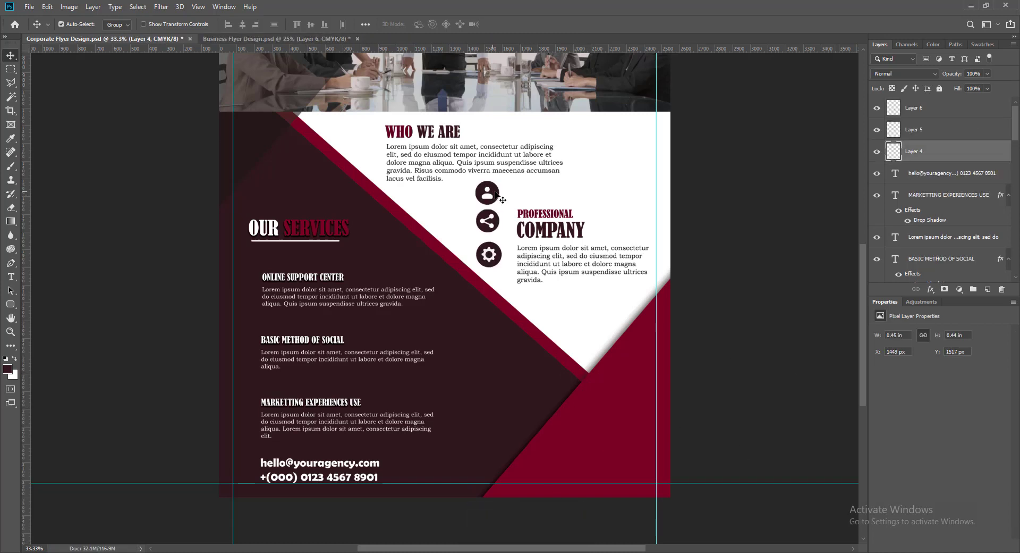
key("w")
left_click(495, 195)
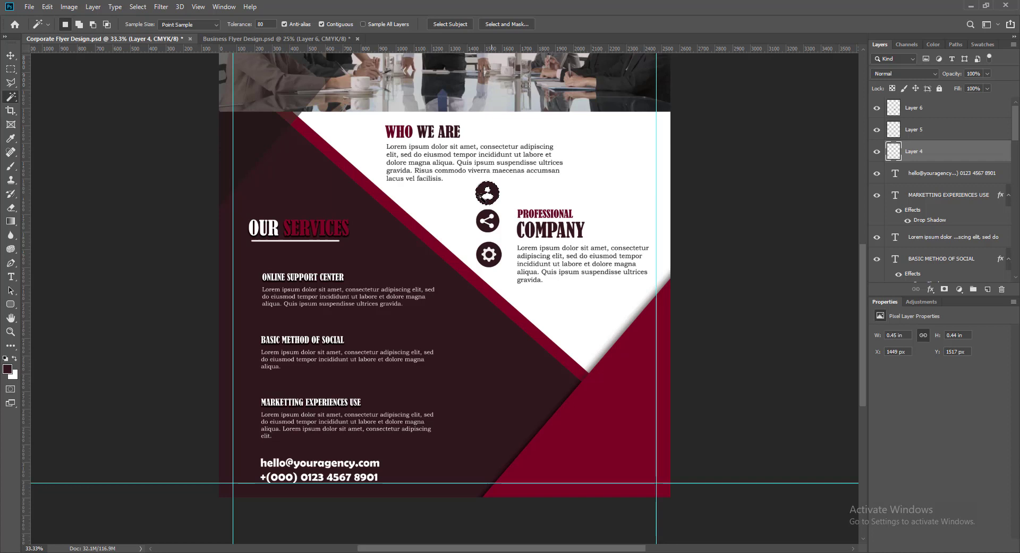
left_click(7, 371)
left_click(577, 431)
left_click(778, 151)
key("alt+BackSpace")
key("ctrl+d")
key("v")
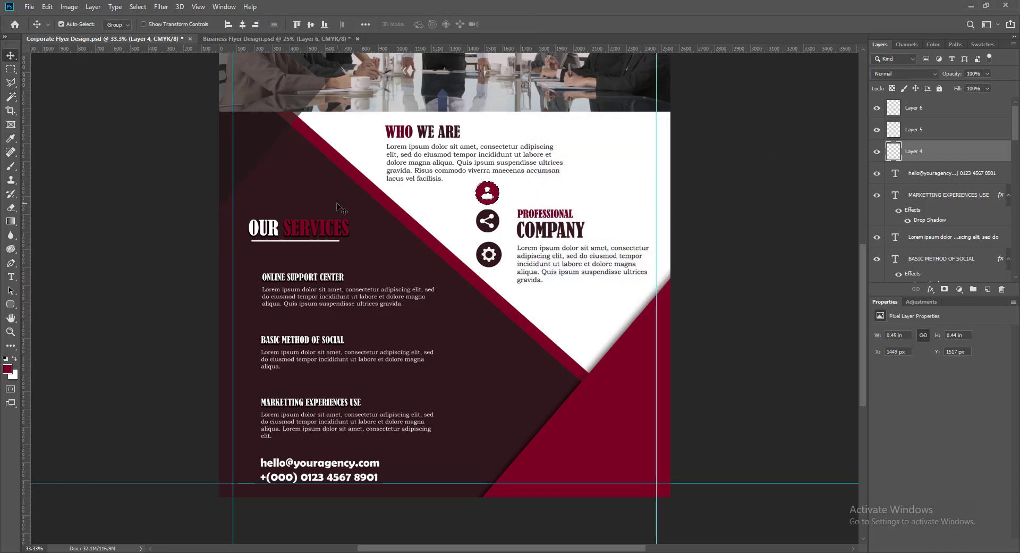
left_click_drag(496, 195, 255, 285)
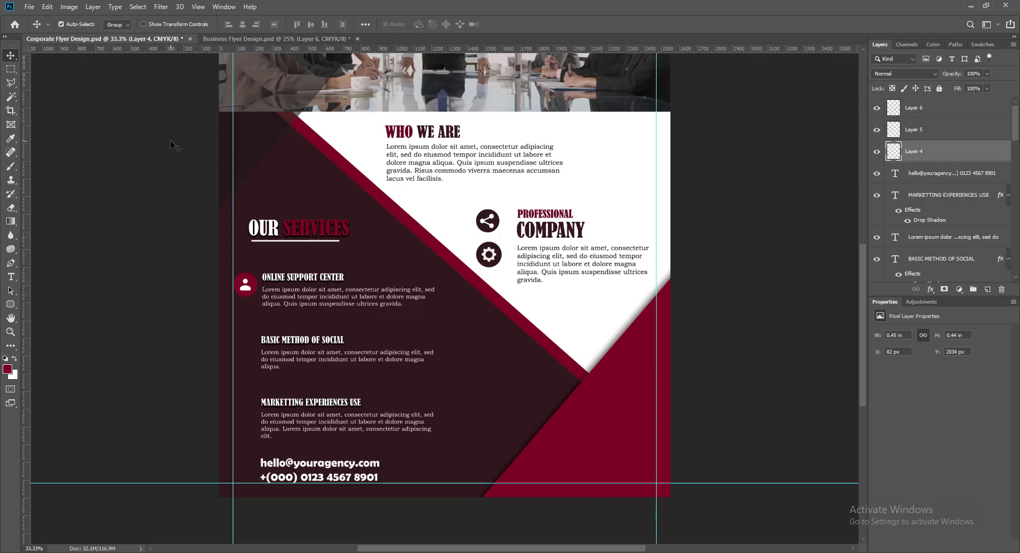
Fill the share icon's circle with the same maroon and place it beside "BASIC METHOD OF SOCIAL" at about X 79 px, Y 2375 px.
left_click(495, 224)
key("w")
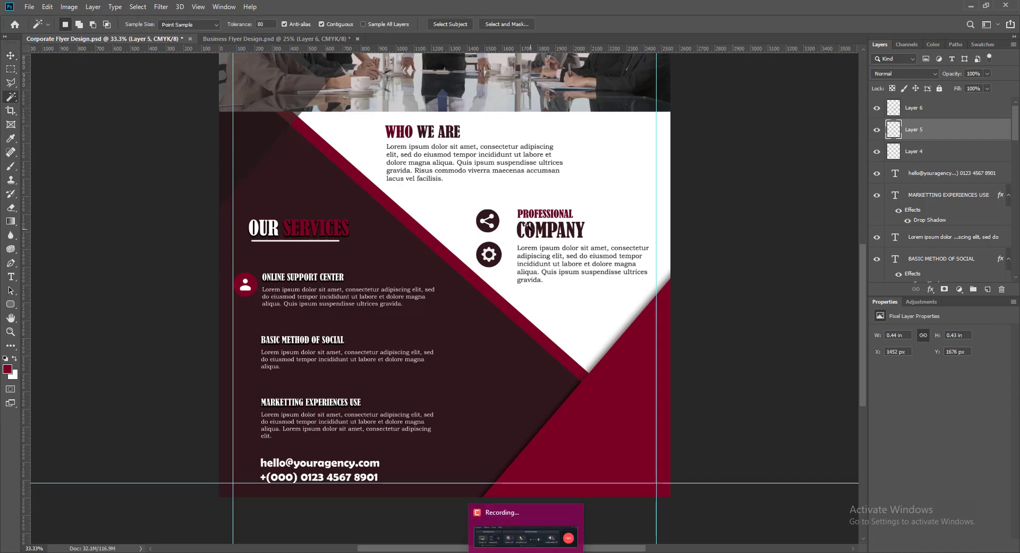
left_click(497, 226)
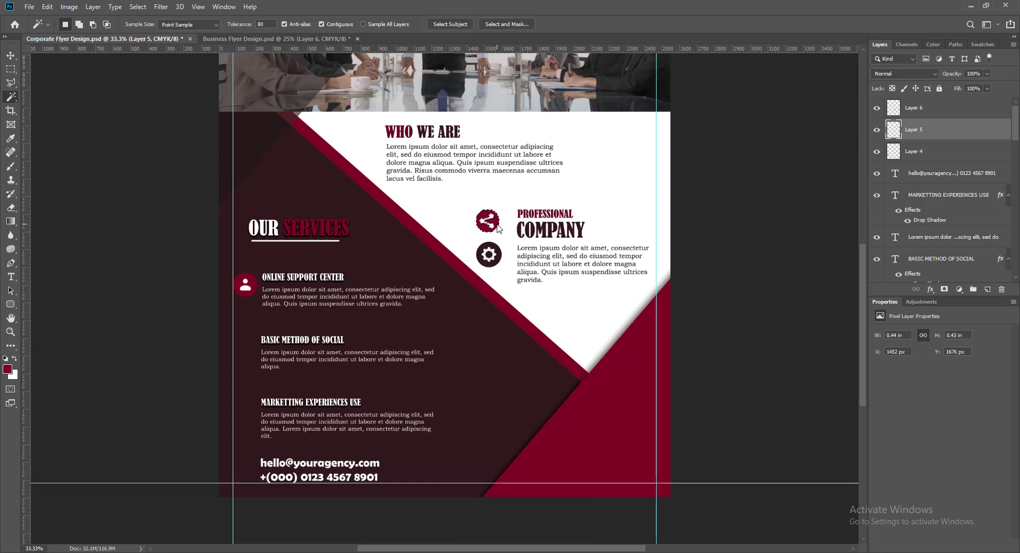
key("v")
left_click_drag(497, 226, 249, 344)
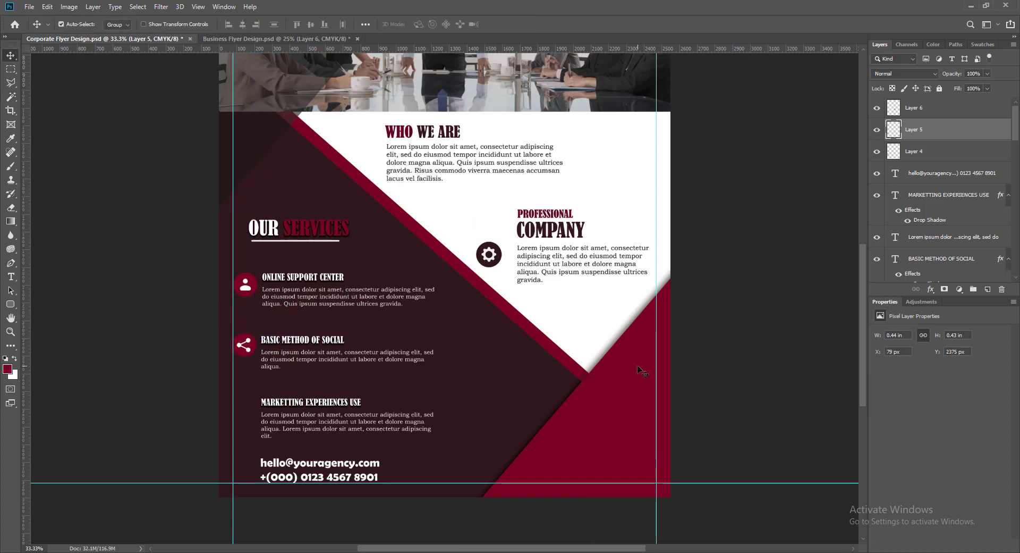
Nudge the share icon 3 px right and about 12 px down to line it up with the person icon.
key("Right")
key("Right")
key("Right")
key("Down")
key("Down")
key("Down")
key("Down")
key("Down")
key("Down")
key("Down")
key("Down")
key("Down")
key("Down")
key("Down")
key("Down")
key("Down")
key("Down")
key("Down")
key("Down")
key("Down")
key("Down")
key("Up")
key("Up")
key("Up")
key("Up")
key("Up")
key("Up")
Fill the gear icon's circle and center with the same maroon, keeping the gear white.
left_click(491, 260)
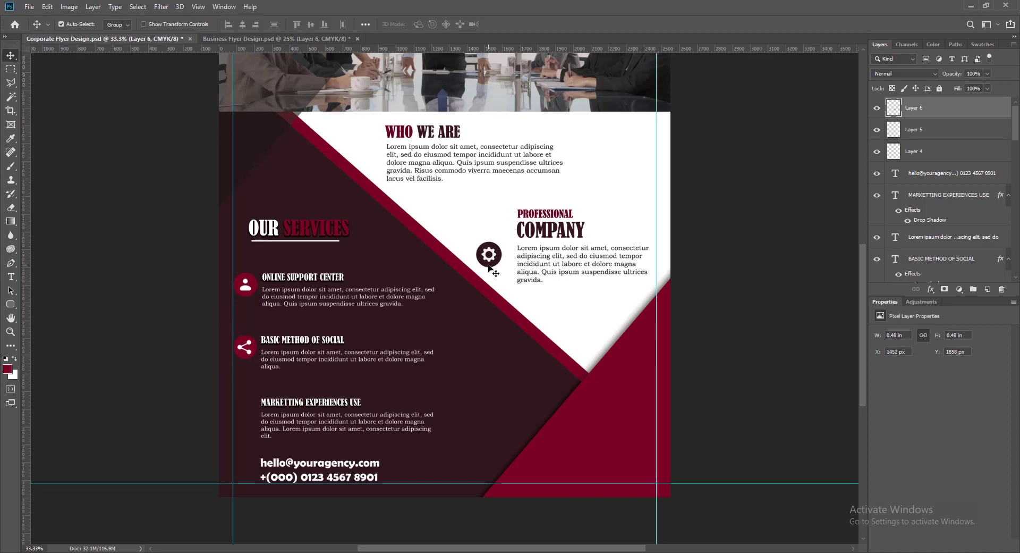
key("w")
left_click(493, 259)
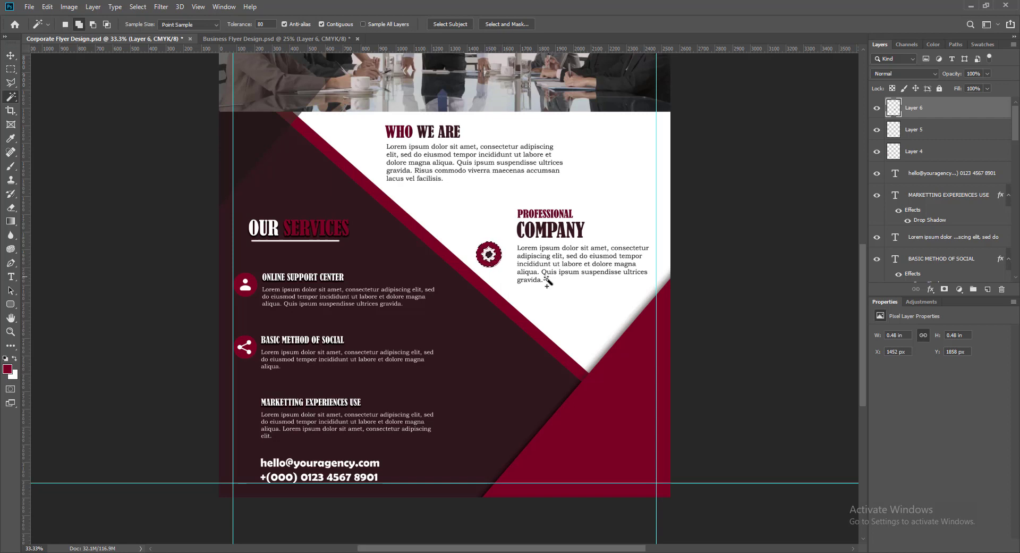
left_click(11, 56)
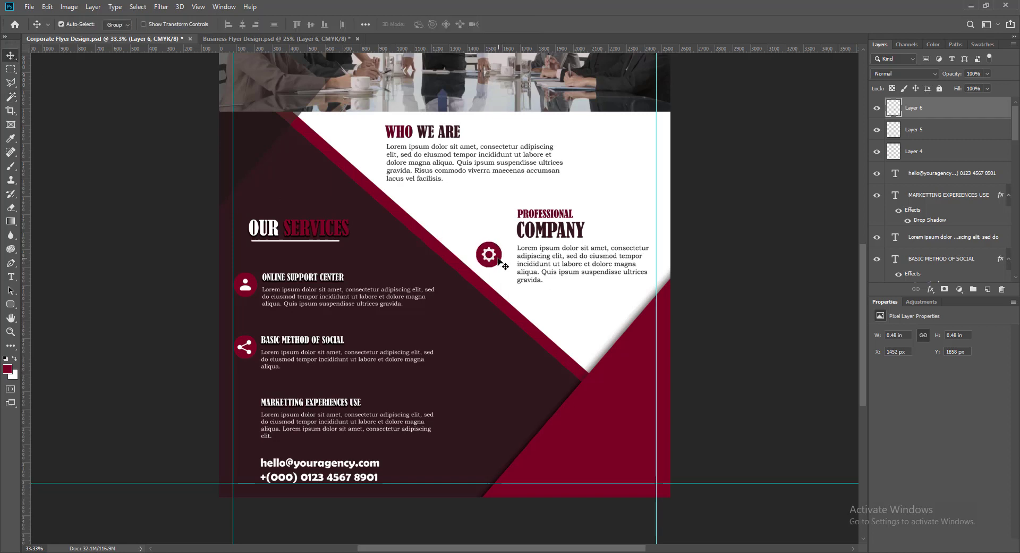
Place the gear icon beside "MARKETTING EXPERIENCES USE" at X 76 px, Y 2745 px, and save the document.
left_click_drag(500, 260, 276, 415)
key("Left")
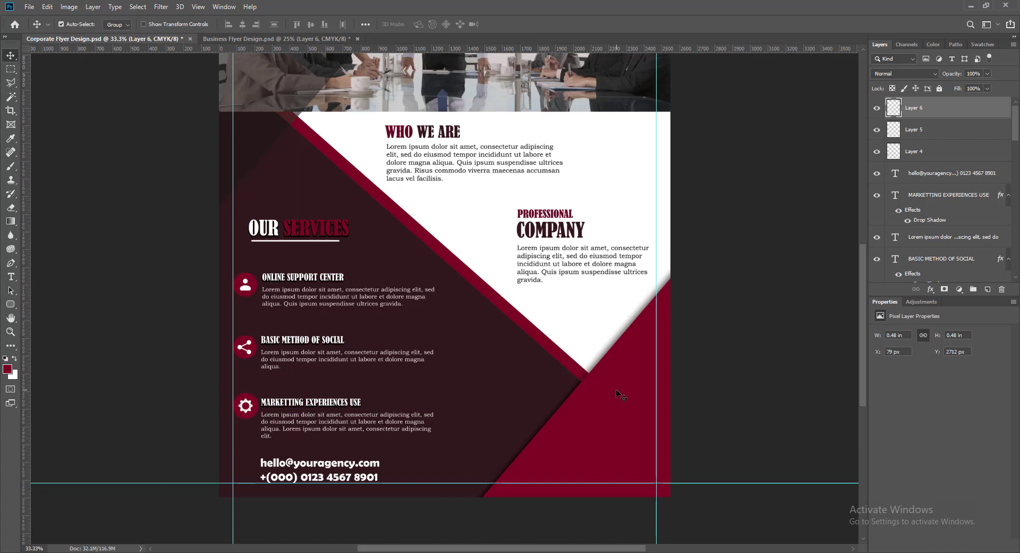
key("Down")
key("Down")
key("shift+Down")
key("Up")
key("Up")
key("Up")
key("Up")
key("Down")
key("Down")
key("Down")
key("Left")
key("Left")
key("Left")
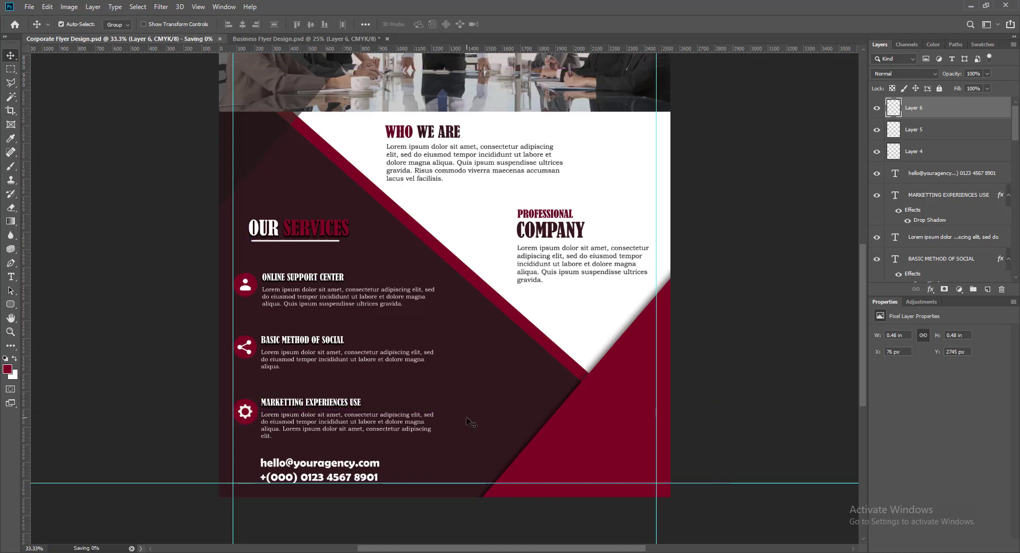
key("ctrl+s")
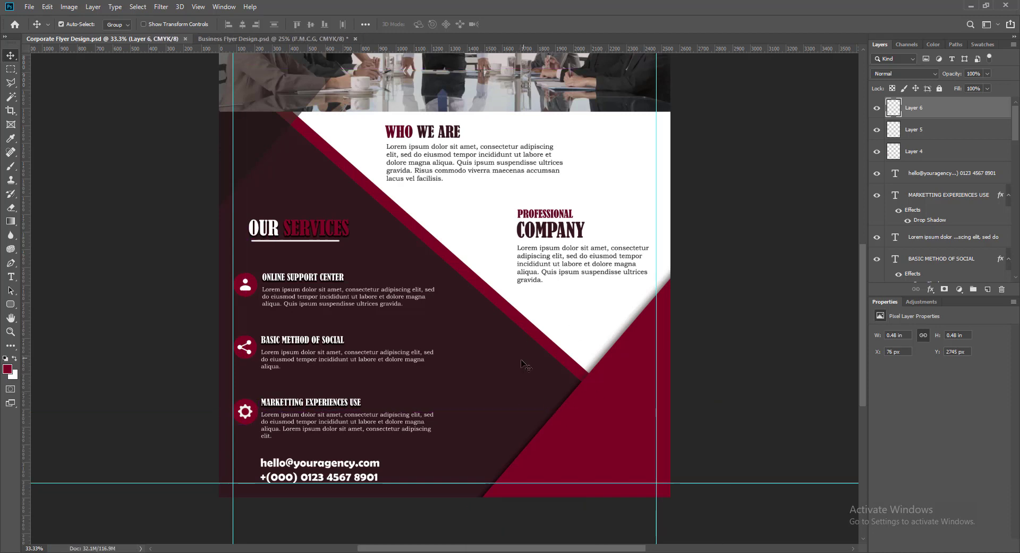
Add the white text "P.M.C.G" in Cooper Black 28 pt on the maroon corner shape at about X 1898 px, Y 2900 px.
left_click(596, 436)
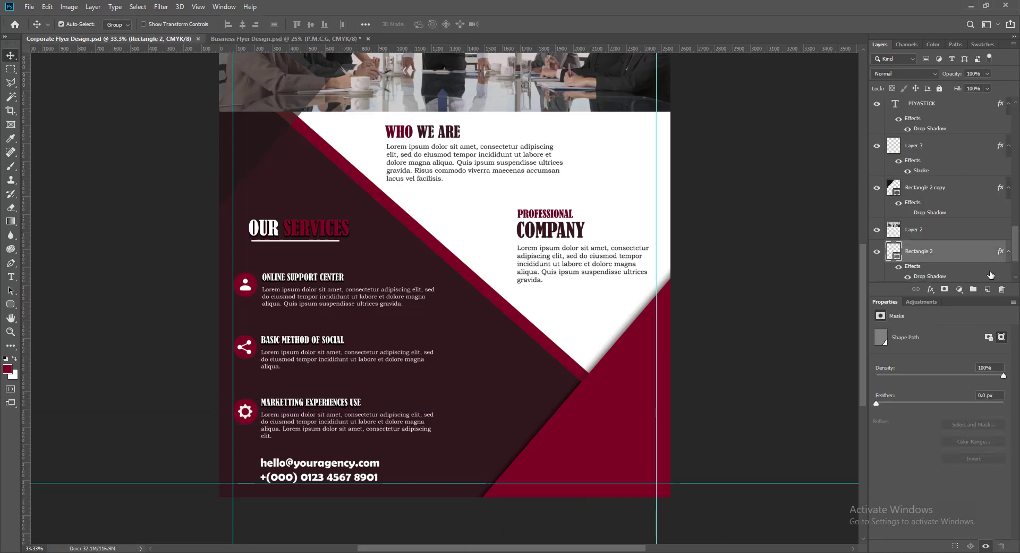
key("t")
left_click(573, 442)
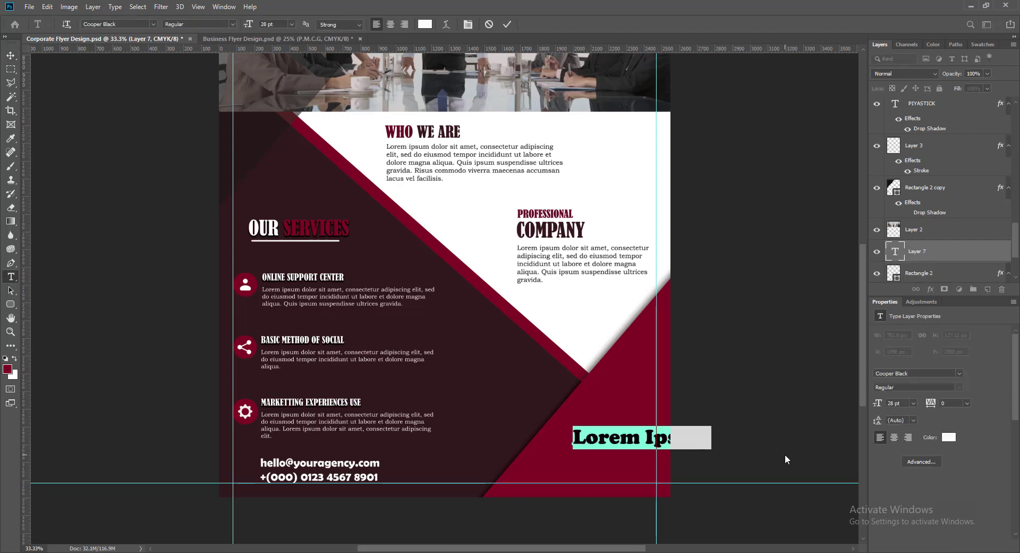
type("P.M.C.G")
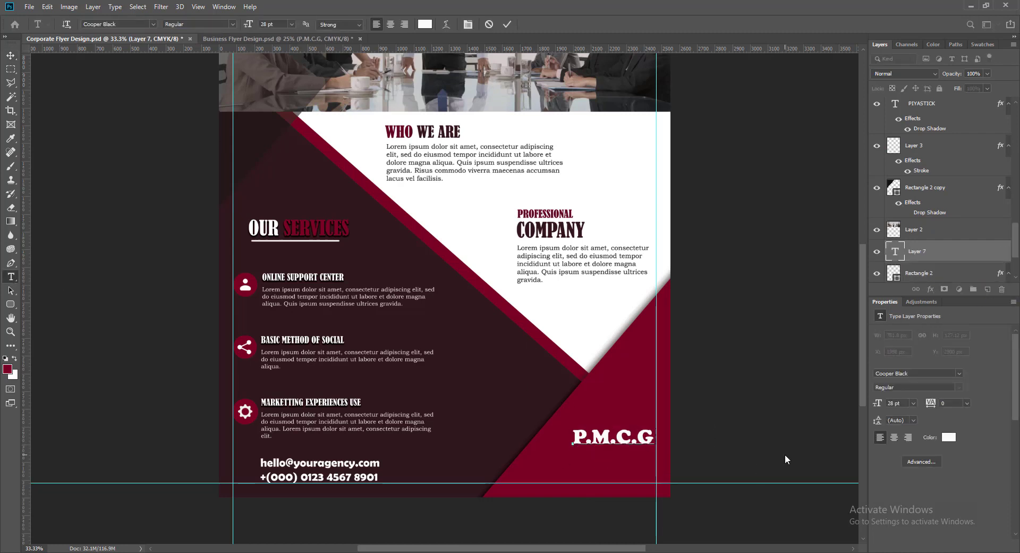
left_click(508, 24)
key("v")
left_click_drag(605, 440, 588, 440)
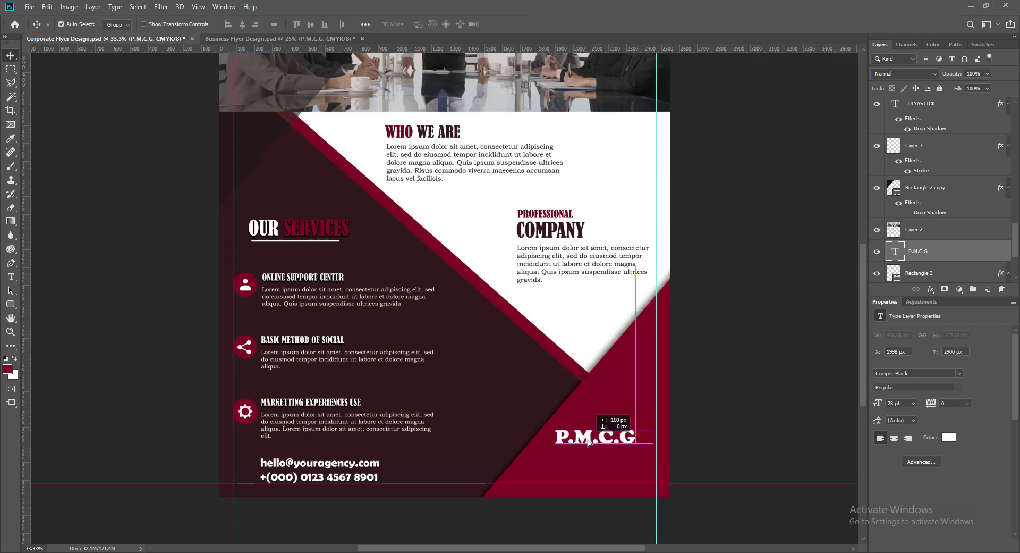
Apply a drop shadow layer style to the "P.M.C.G" text.
right_click(896, 253)
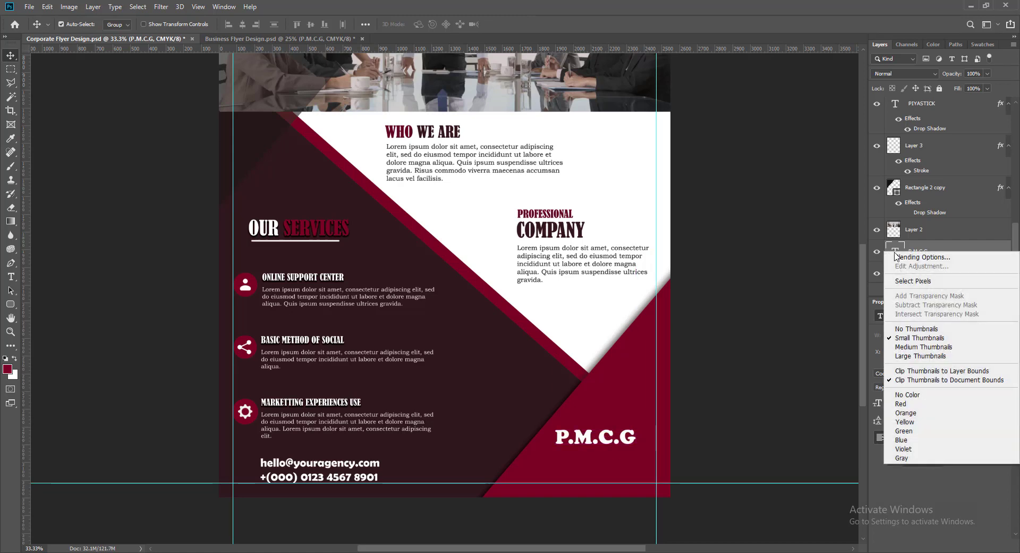
left_click(897, 260)
left_click(973, 100)
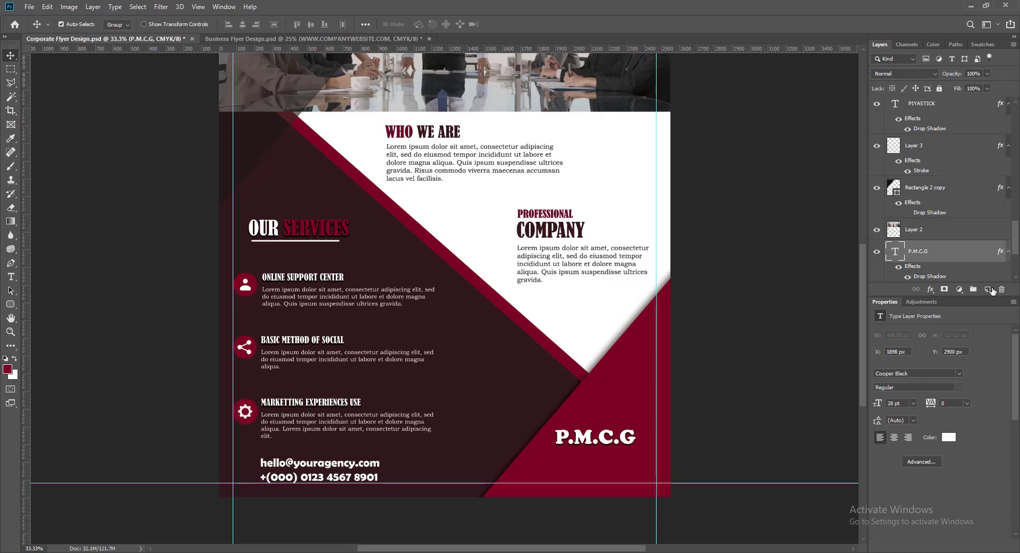
key("ctrl+shift+alt+n")
key("t")
left_click(558, 458)
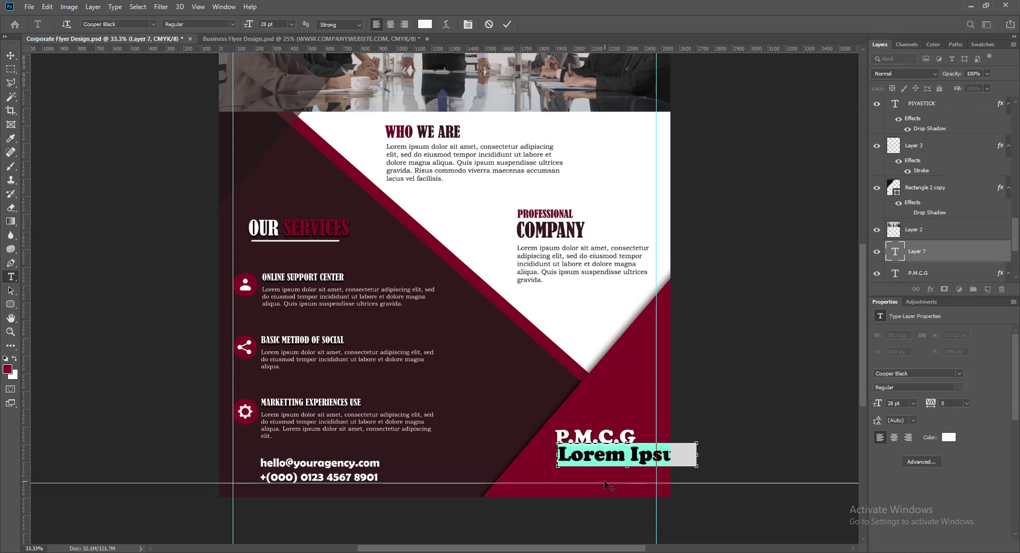
type("WWW.COMPANYWEBSITE.COM")
key("ctrl+Return")
key("v")
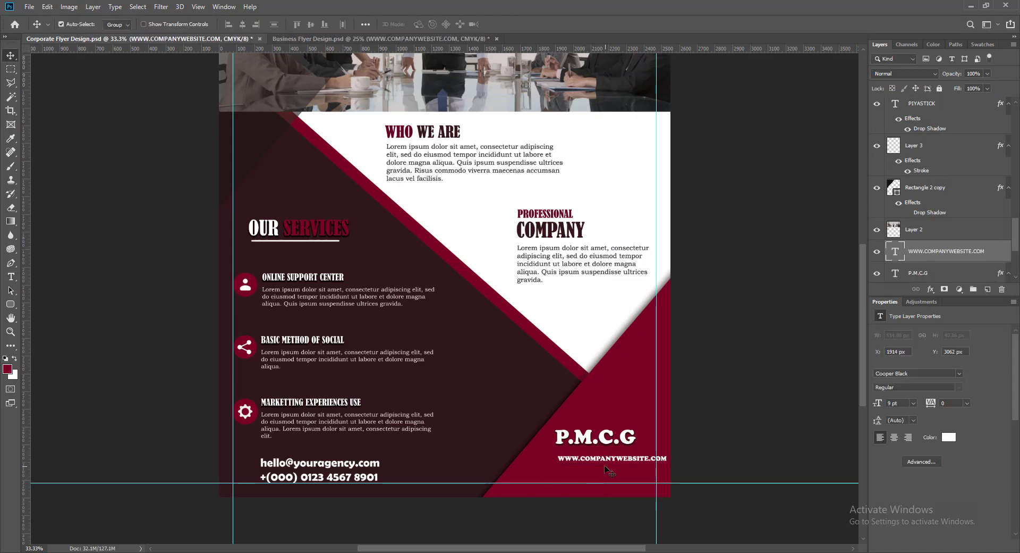
Align the website line under the start of "P.M.C.G" by moving it to X 1900 px, Y 3053 px.
left_click_drag(597, 462, 596, 462)
key("Up")
key("Up")
key("Up")
key("Up")
key("Up")
key("Up")
key("Up")
key("Up")
key("Up")
key("Up")
key("Up")
key("Up")
key("Up")
key("Up")
key("Up")
key("Up")
key("Up")
key("Up")
key("Up")
key("Up")
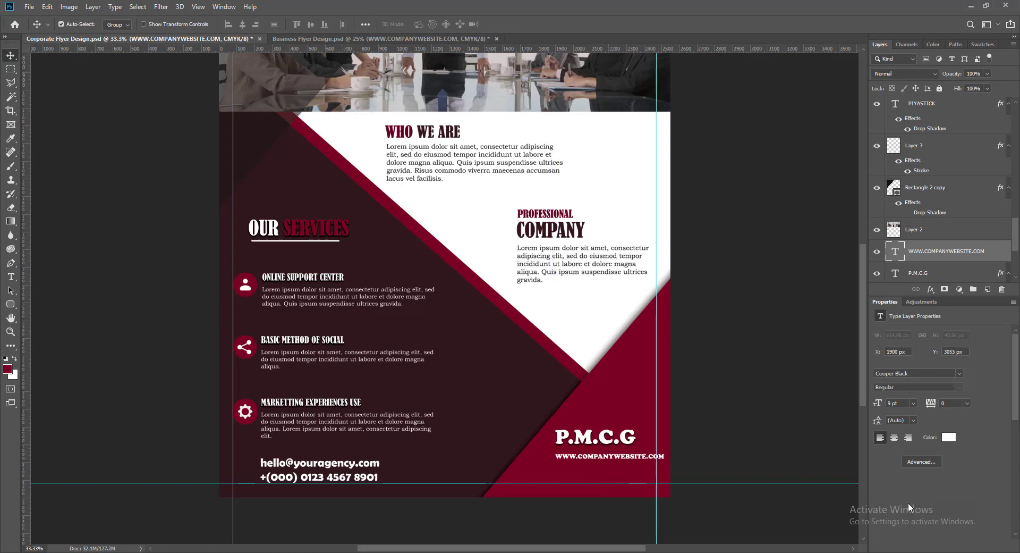
Shift "P.M.C.G" and the website line together to X 1853 px so they end at the vertical margin guide, and save.
left_click(580, 437)
left_click(577, 454, "shift")
key("Left")
key("Left")
key("Left")
key("Left")
key("Left")
key("Left")
key("Left")
key("Left")
key("Left")
key("Left")
key("Left")
key("Left")
key("Left")
key("Left")
key("Left")
key("Left")
key("Left")
key("Left")
key("Left")
key("Left")
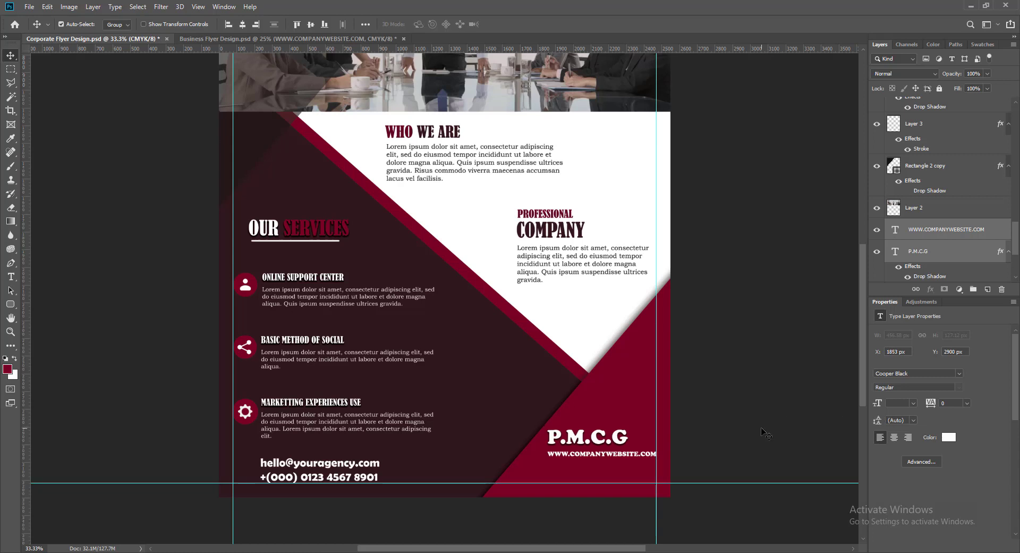
key("ctrl+s")
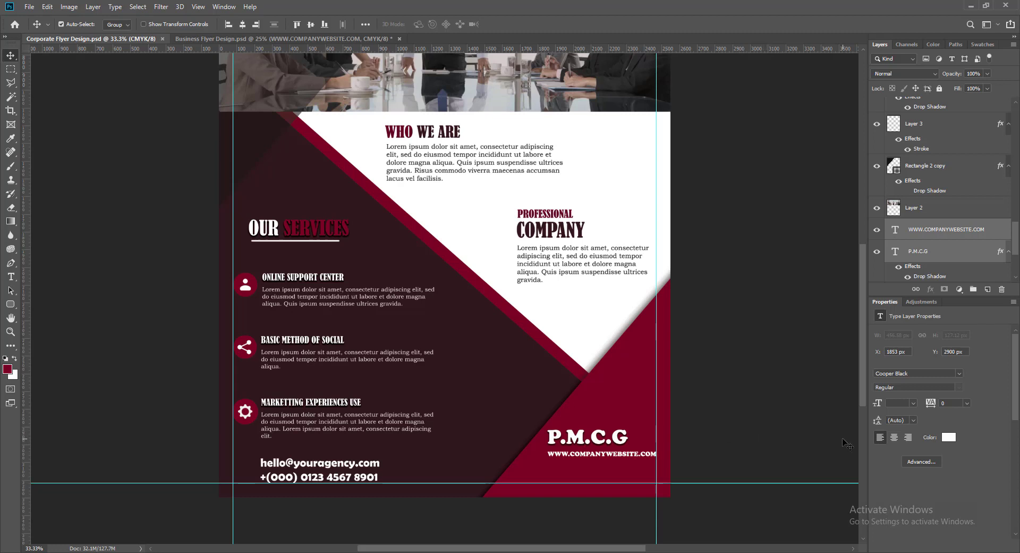
Lower "P.M.C.G" and the website line together to Y 2912 px, deselect them, and save the flyer.
key("Down")
key("Down")
key("Down")
key("Down")
key("Down")
key("Down")
key("Down")
key("Down")
key("Down")
key("Down")
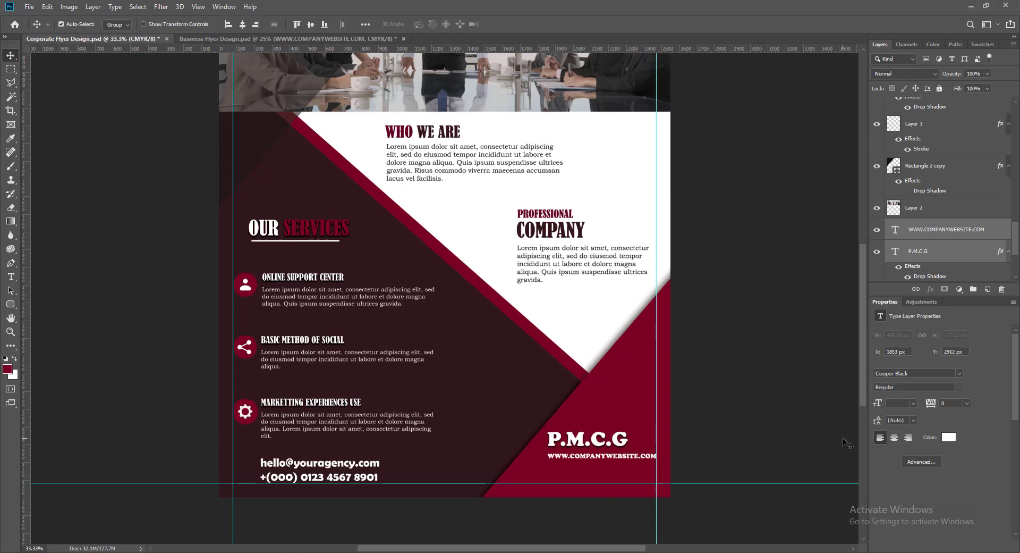
left_click(770, 442)
scroll(770, 441, "up", 2)
scroll(769, 442, "up", 3)
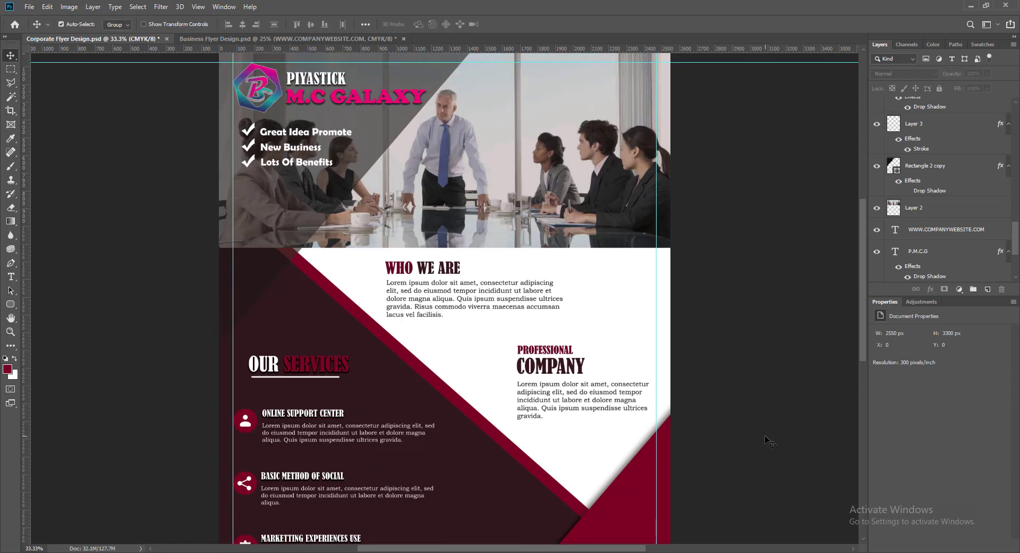
key("ctrl+s")
Recolor the word "SERVICES" in the "OUR SERVICES" heading to a brighter red near #c20217 and save.
scroll(770, 441, "up", 2)
scroll(769, 442, "down", 2)
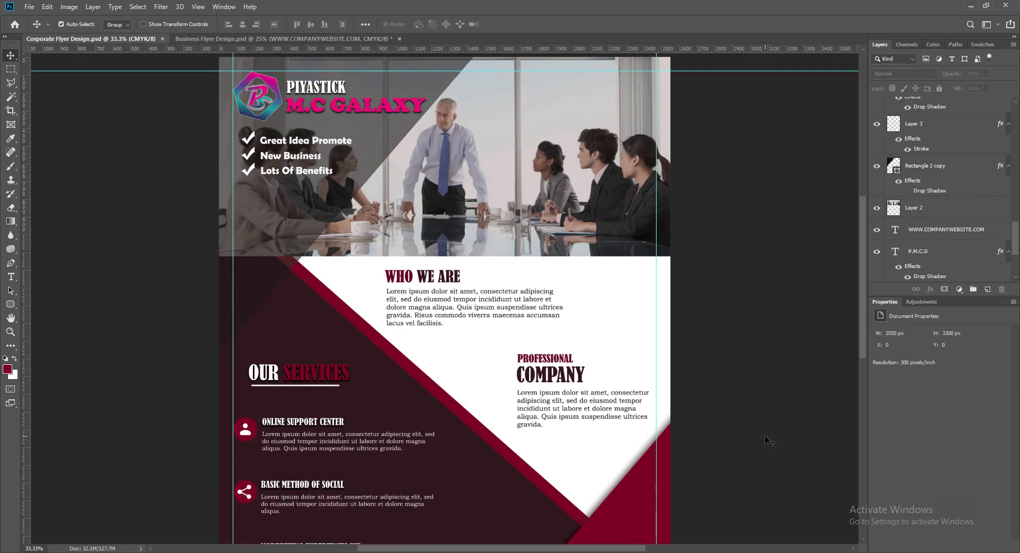
scroll(765, 436, "down", 6)
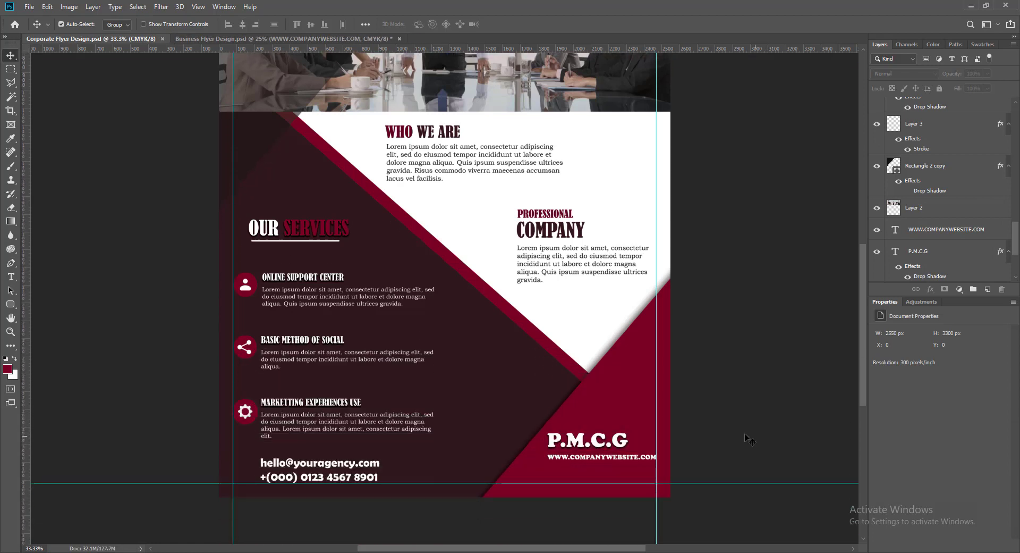
left_click(303, 233)
double_click(896, 108)
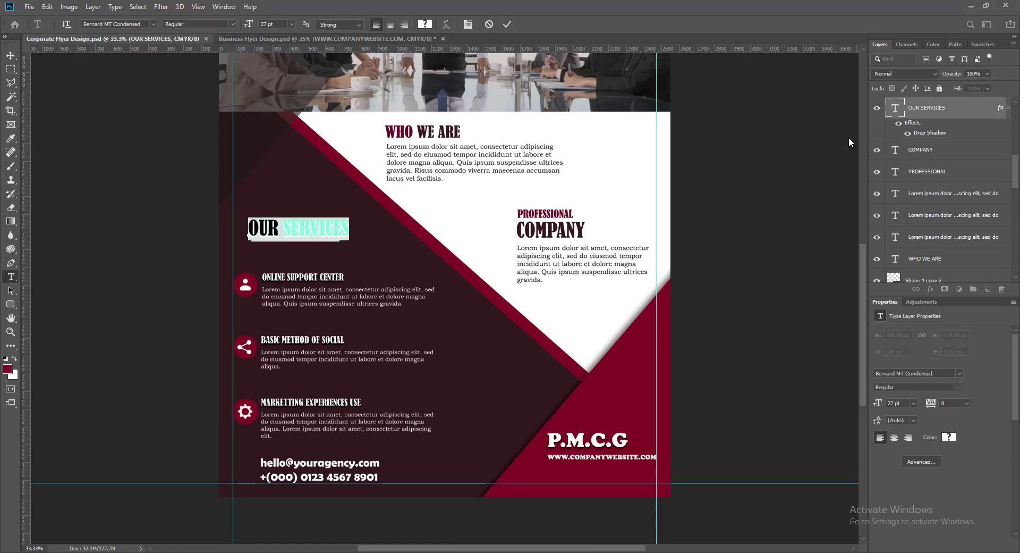
left_click_drag(284, 227, 354, 225)
left_click(425, 24)
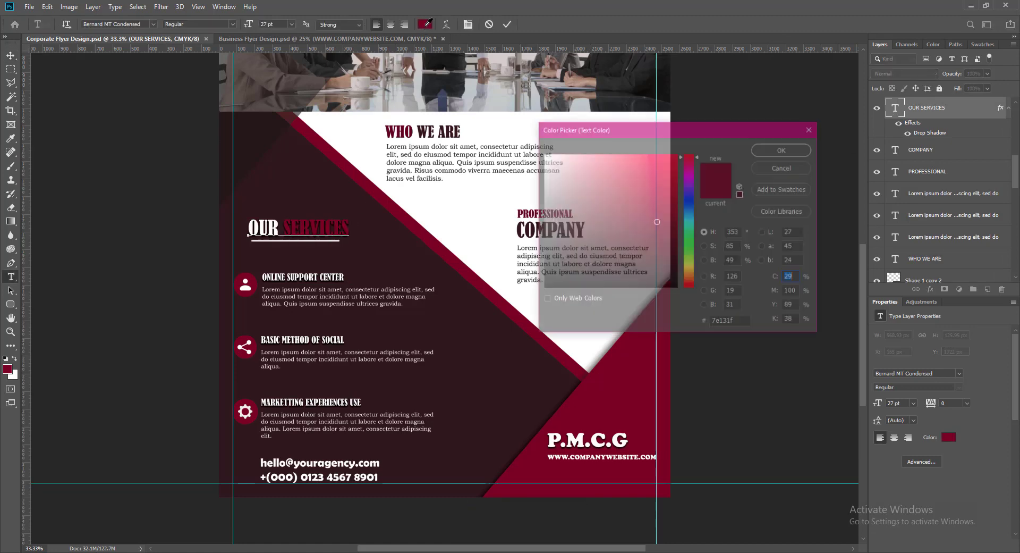
left_click_drag(673, 209, 677, 175)
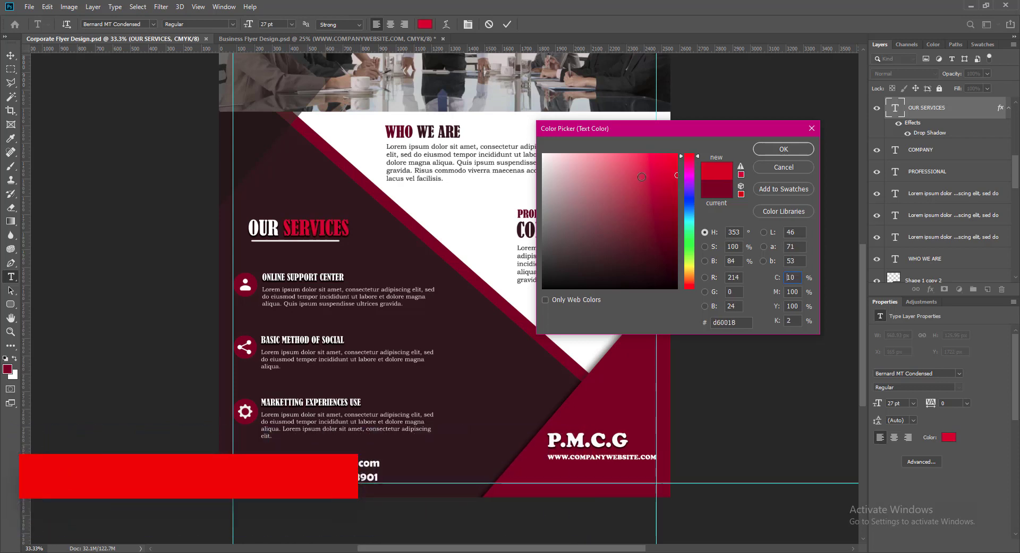
mouse_move(676, 178)
left_mouse_down()
mouse_move(680, 239)
mouse_move(676, 185)
left_mouse_up()
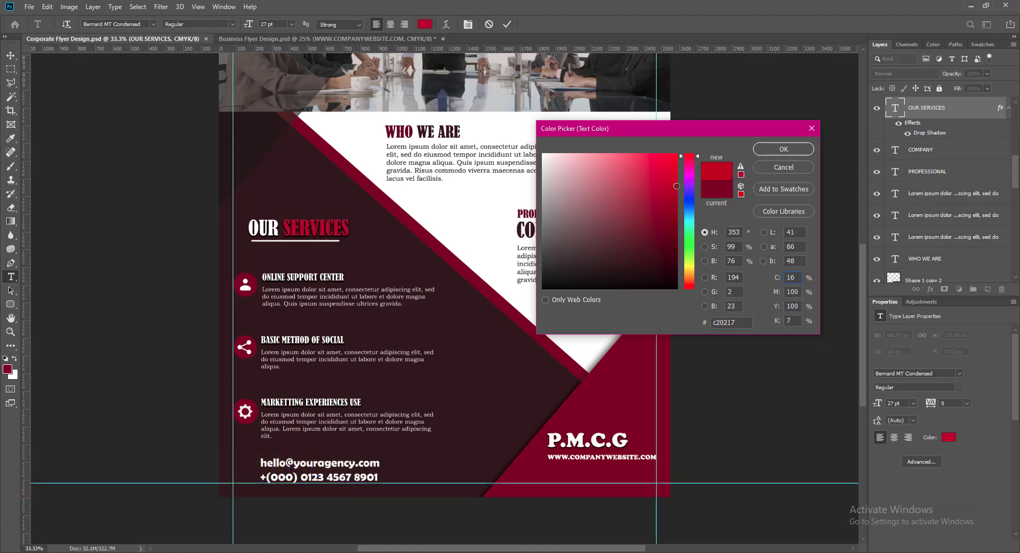
left_click_drag(677, 185, 679, 178)
left_click(678, 187)
left_click(798, 151)
key("ctrl+Return")
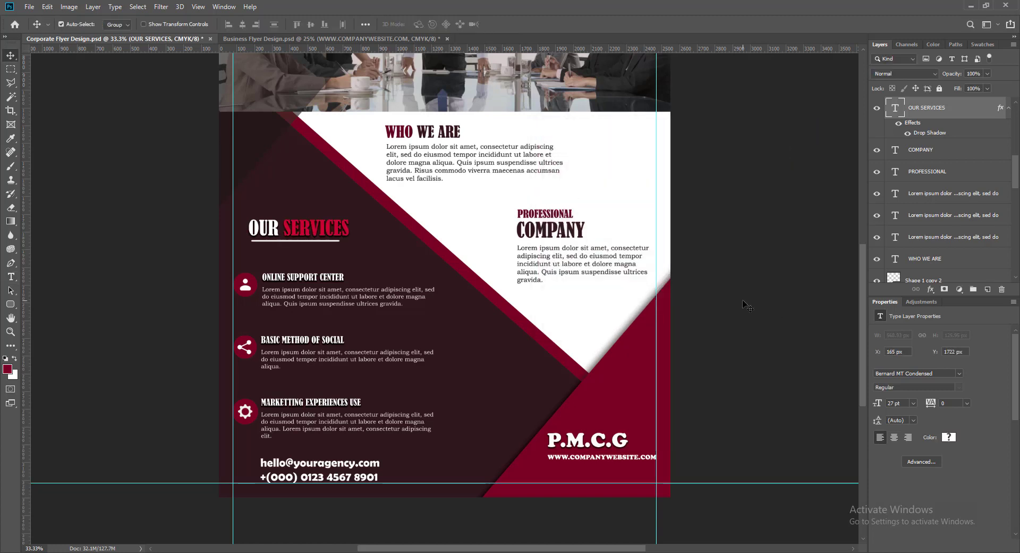
key("ctrl+s")
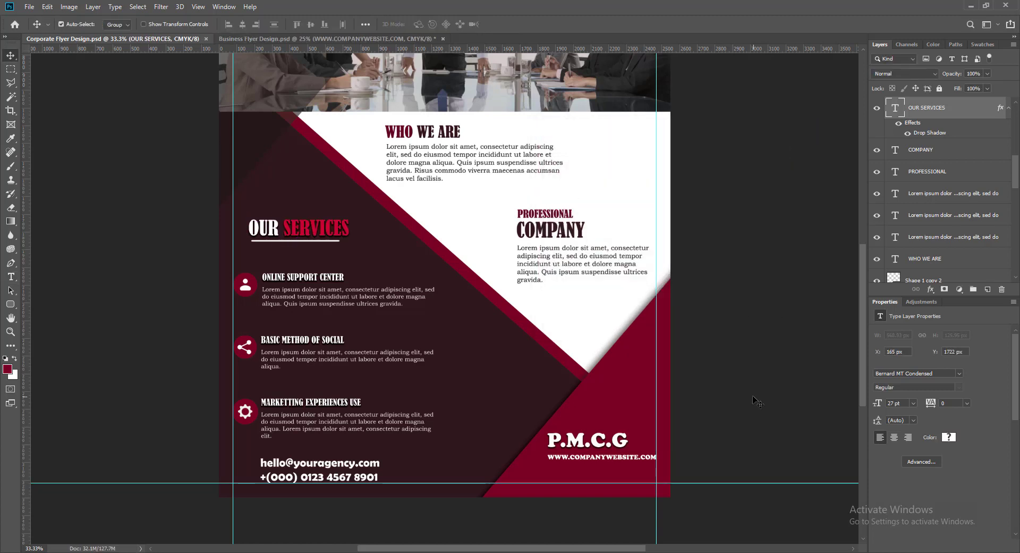
Shrink the gear icon to 0.47 in square using a temporary vertical guide along the icons' inner edge, remove that guide, and save.
left_click_drag(24, 372, 259, 394)
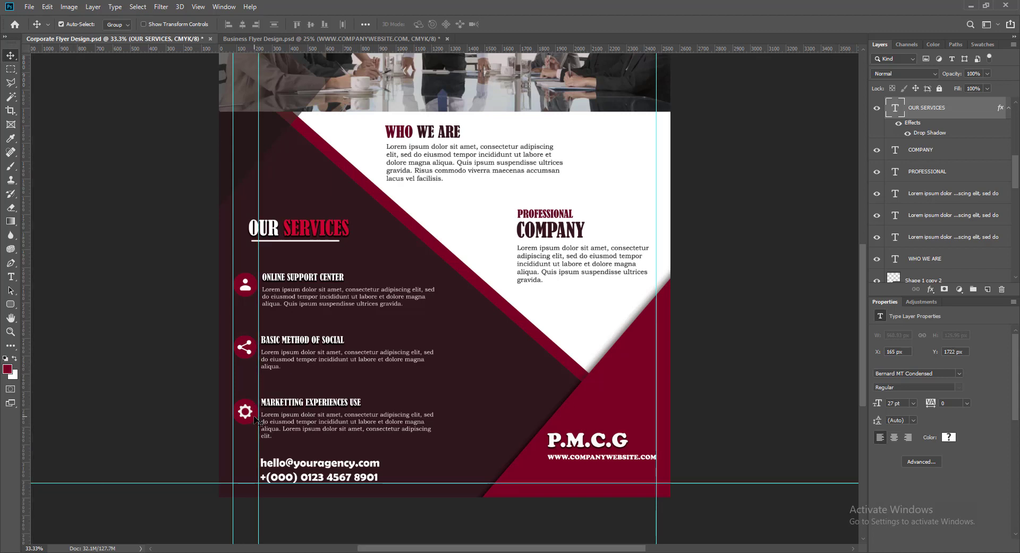
left_click(256, 420)
key("ctrl+t")
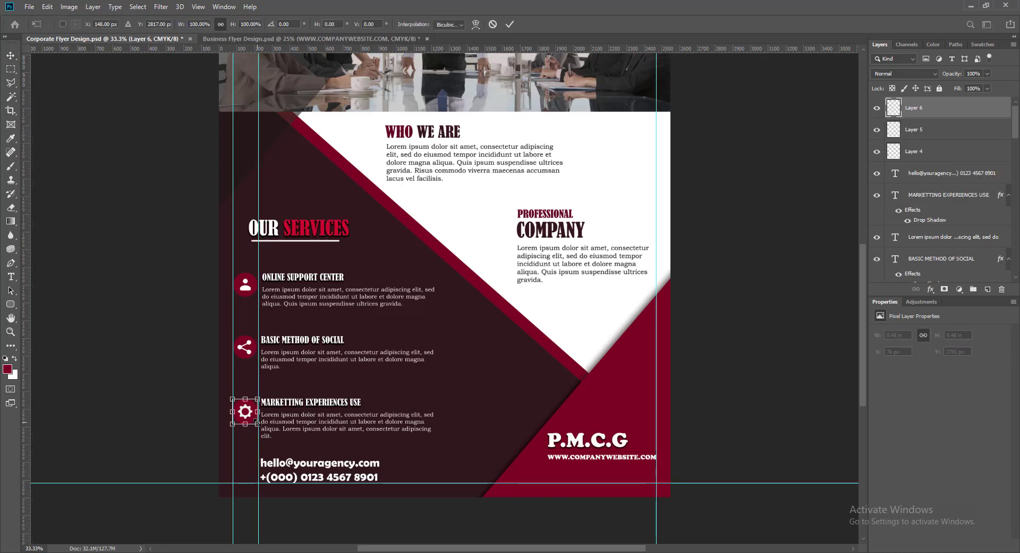
left_click_drag(257, 424, 256, 422)
left_click(509, 24)
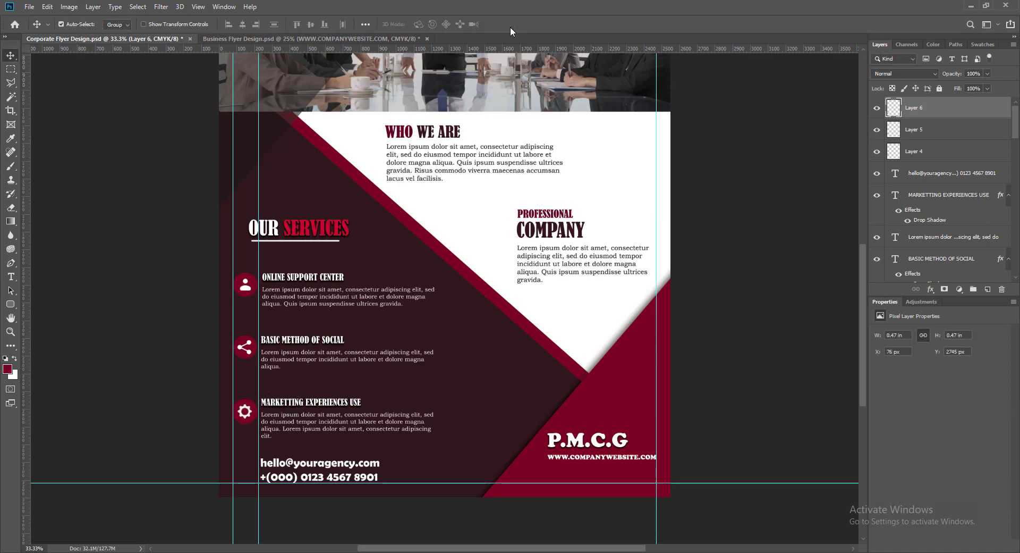
key("ctrl+s")
left_click_drag(258, 197, 24, 195)
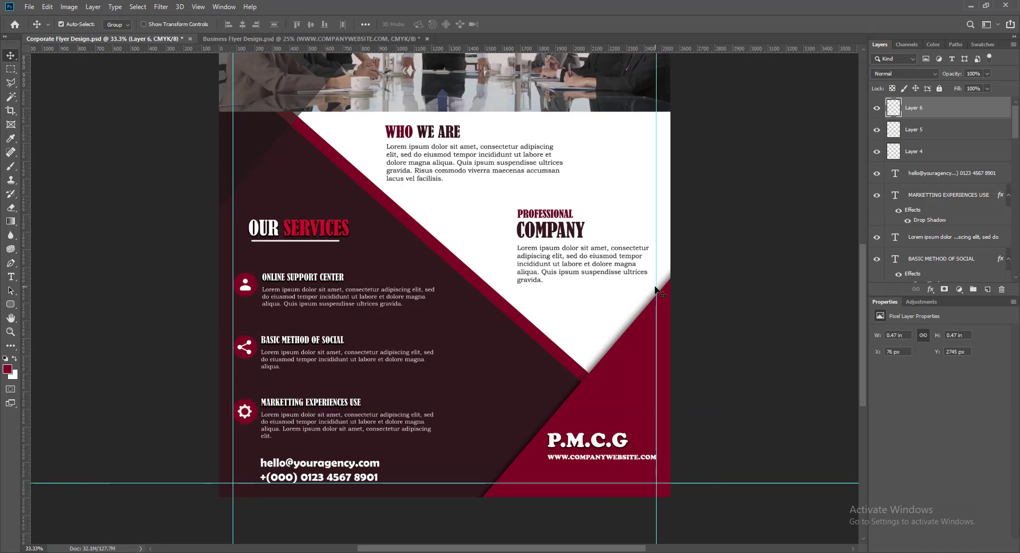
key("ctrl+s")
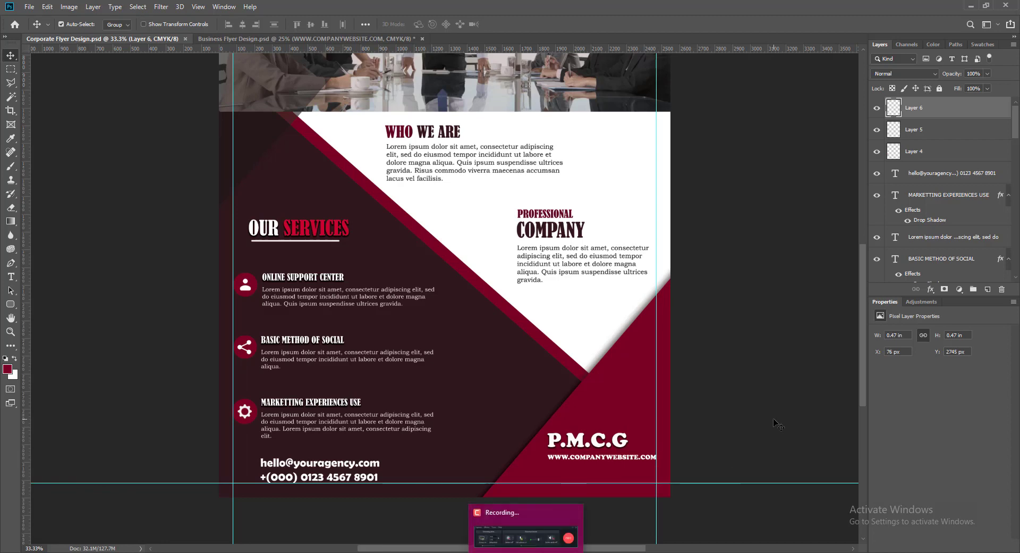
Move the three header taglines and their check marks together about 90 px down and 45 px right, and deselect them.
scroll(773, 418, "up", 5)
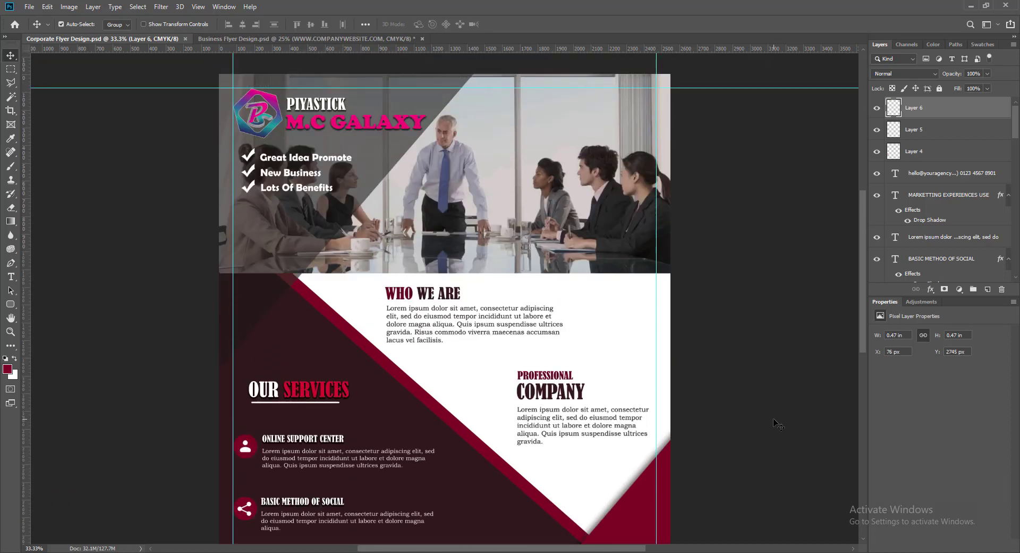
left_click(251, 155)
left_click(254, 173, "shift")
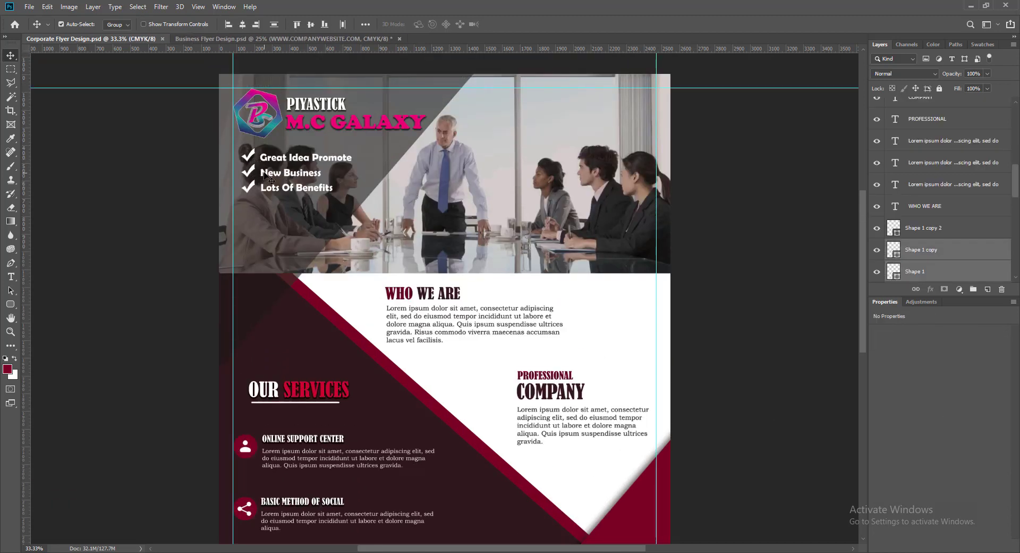
left_click(252, 189, "shift")
key("shift+Down")
key("shift+Down")
key("shift+Down")
key("shift+Down")
key("shift+Down")
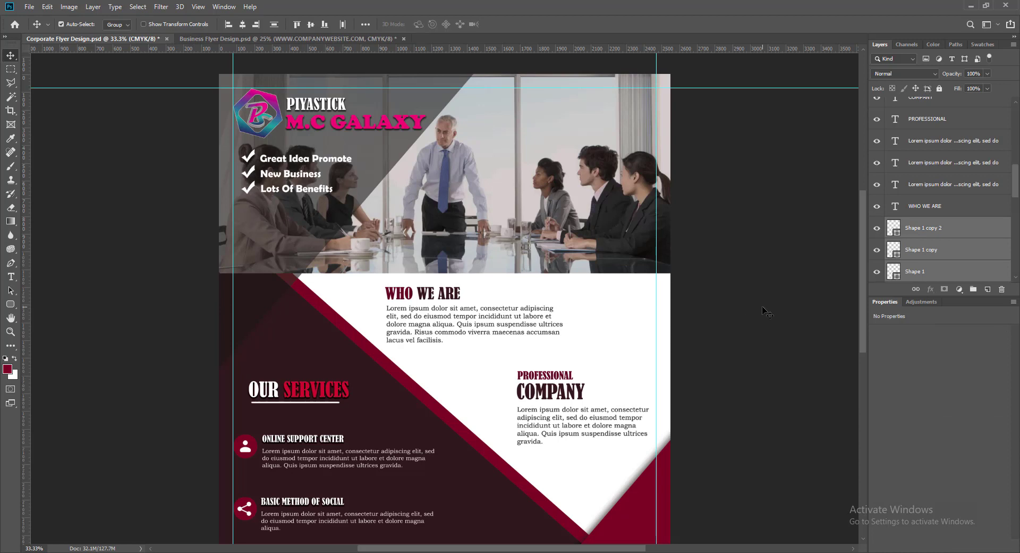
key("shift+Down")
key("shift+Down")
key("shift+Down")
key("shift+Down")
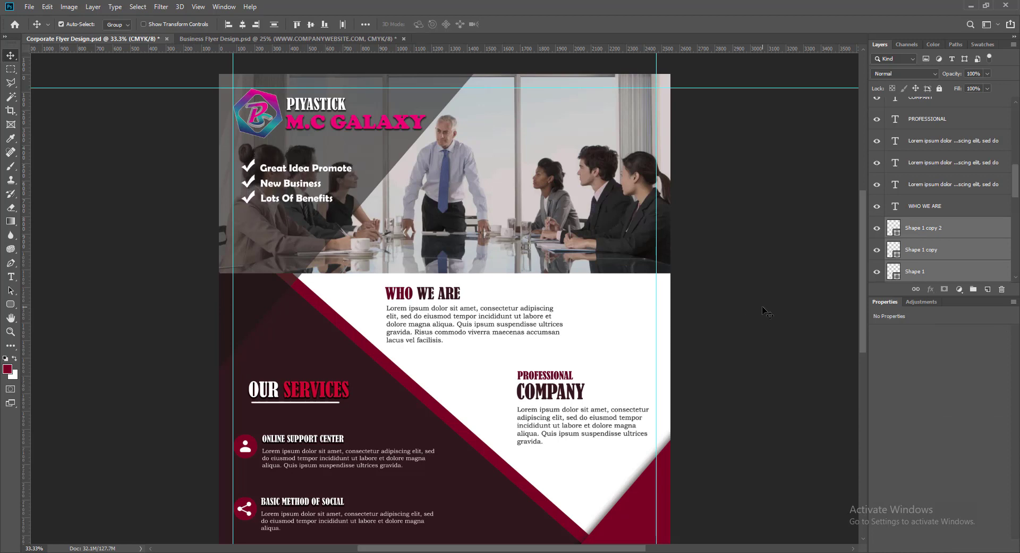
key("shift+Right")
key("shift+Right")
key("shift+Right")
key("shift+Right")
key("shift+Right")
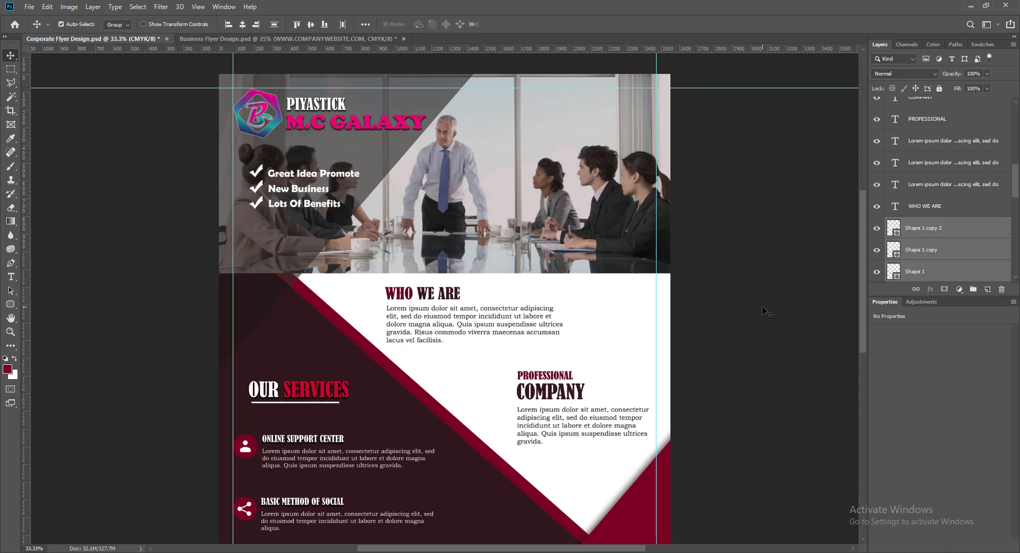
left_click(762, 307)
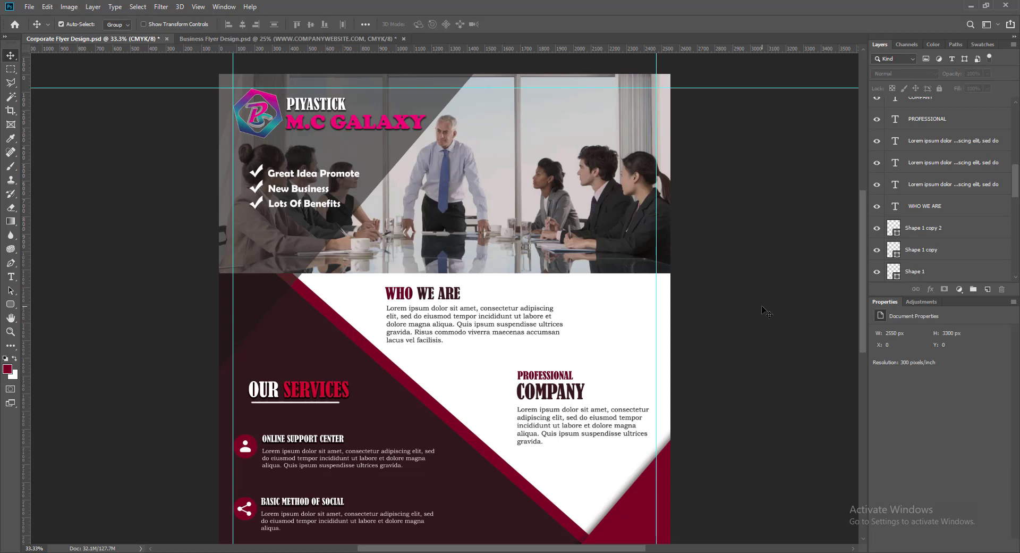
Save the flyer and remove its four margin guides: the upper and lower horizontal ones and both vertical ones.
key("ctrl+s")
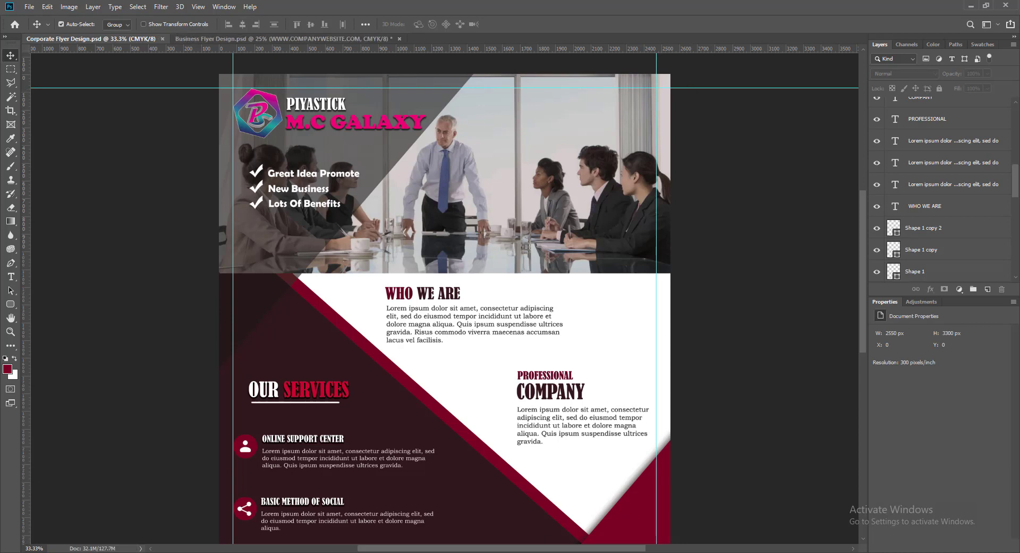
left_click_drag(778, 89, 780, 49)
left_click_drag(234, 299, 13, 313)
left_click_drag(657, 64, 17, 179)
scroll(763, 286, "down", 3)
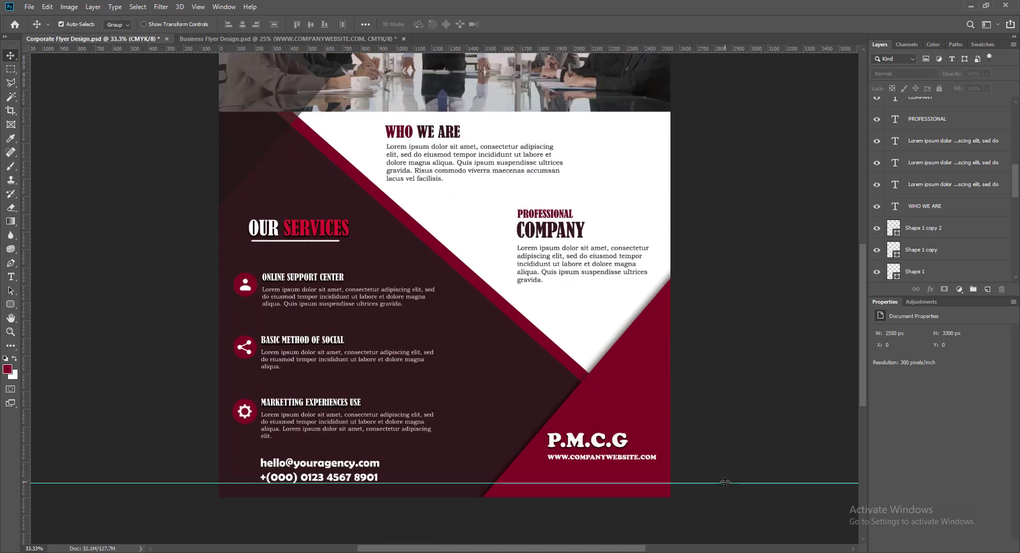
left_click_drag(730, 482, 730, 49)
Review the finished flyer from the photo header to the contact details, both close up and as a whole page at 25%.
scroll(822, 417, "up", 1)
scroll(822, 418, "down", 2)
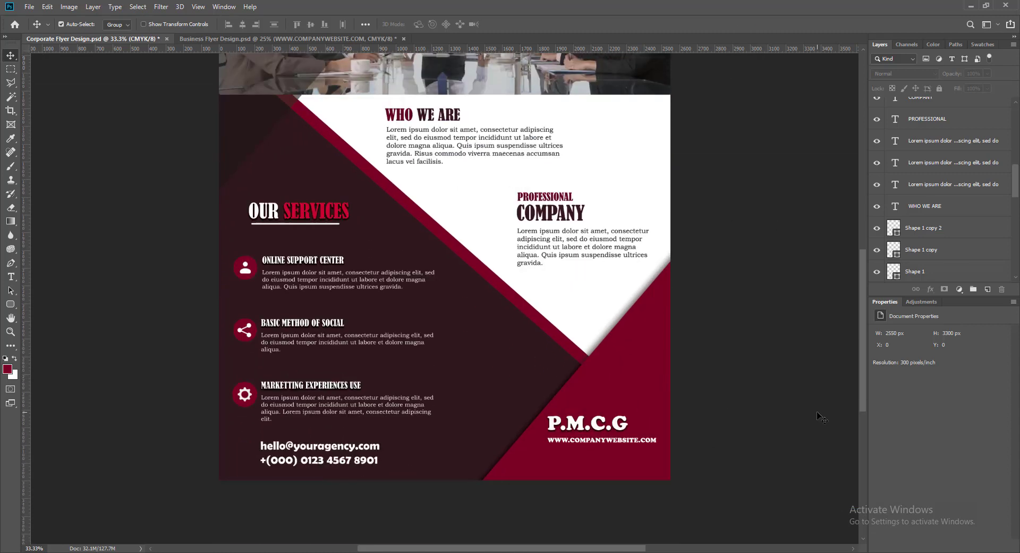
scroll(822, 418, "up", 6)
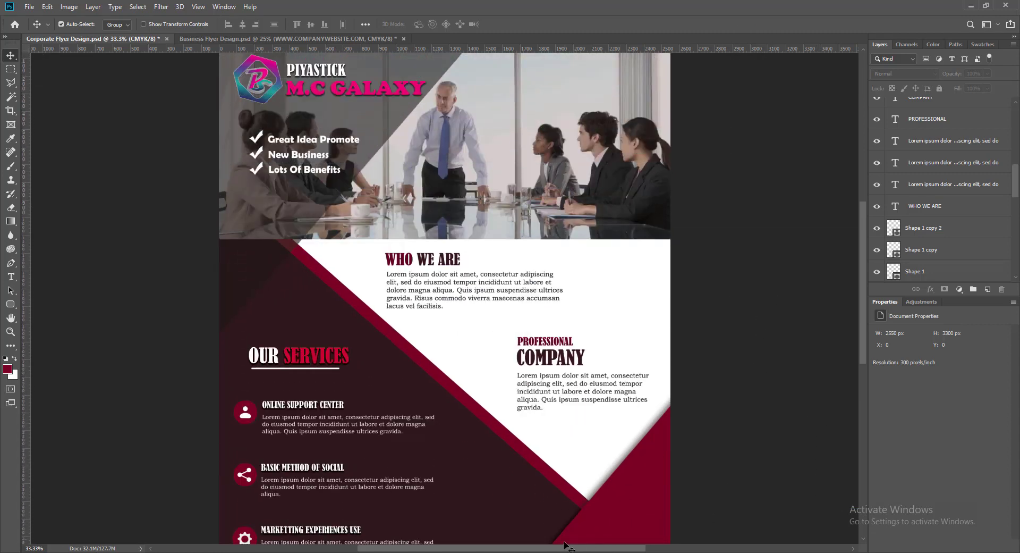
scroll(739, 471, "left", 1)
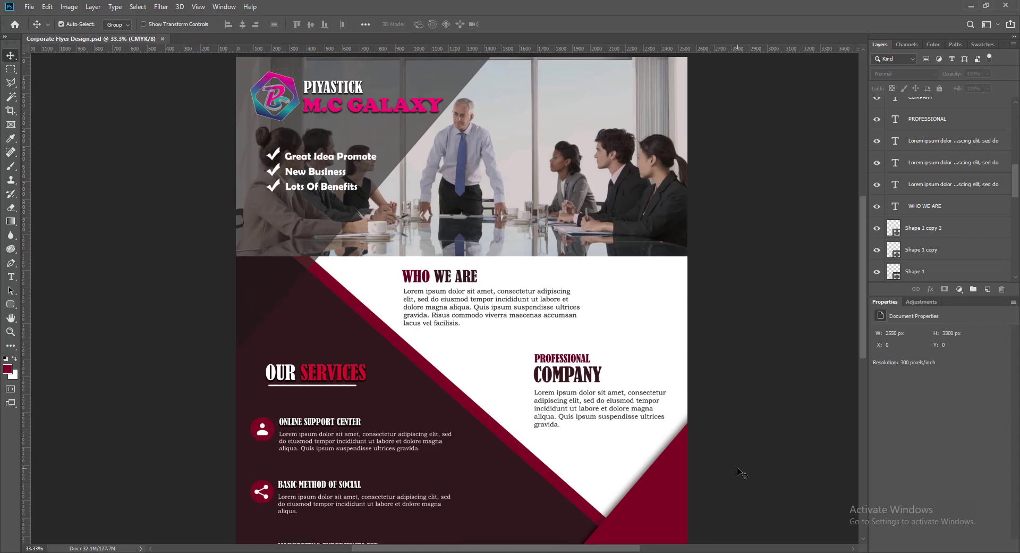
key("ctrl+minus")
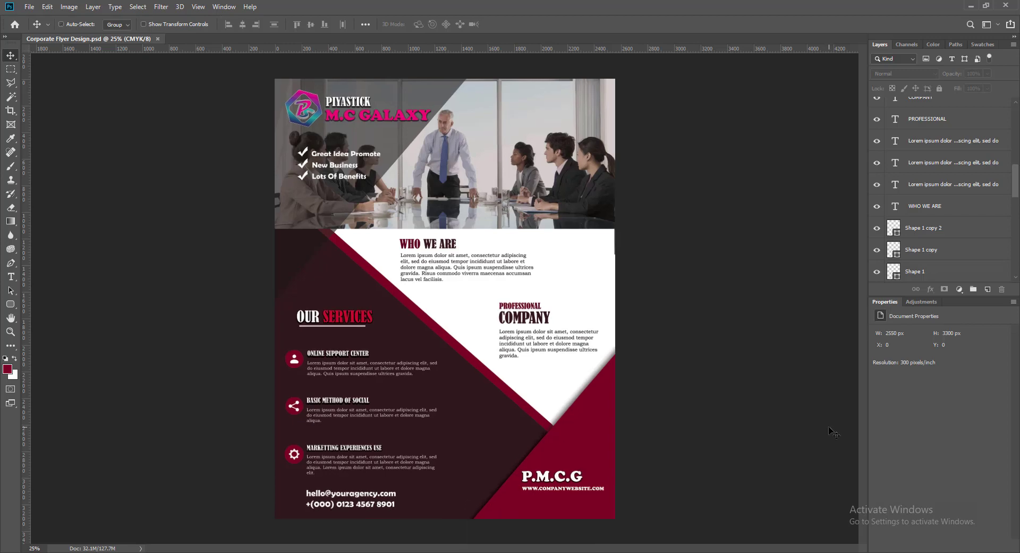
key("ctrl+plus")
scroll(781, 432, "up", 2)
scroll(781, 432, "up", 3)
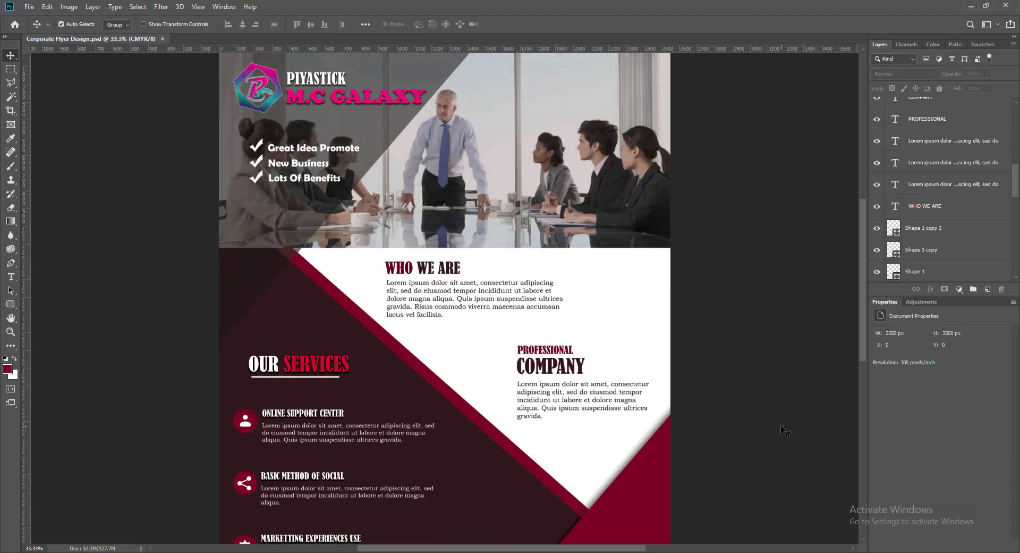
key("ctrl+minus")
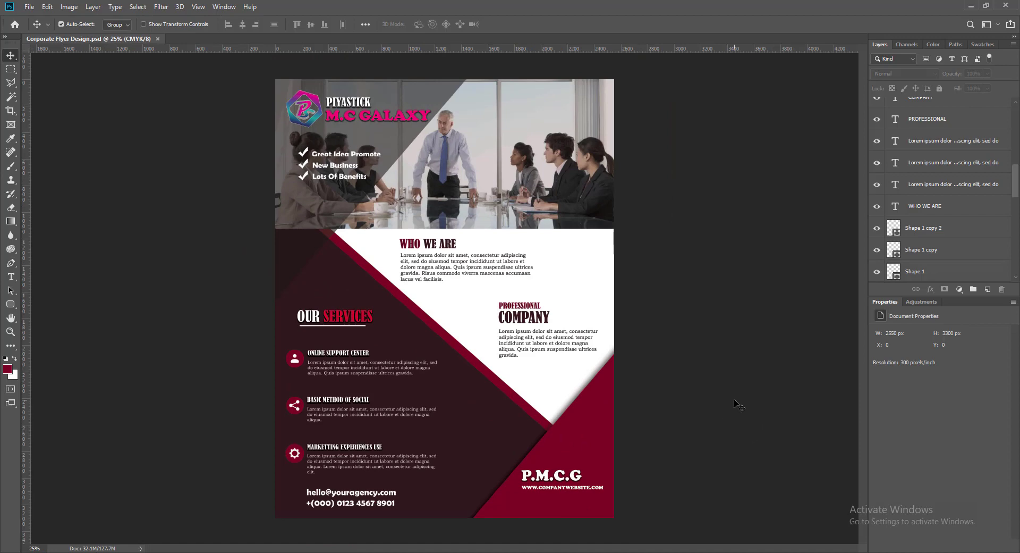